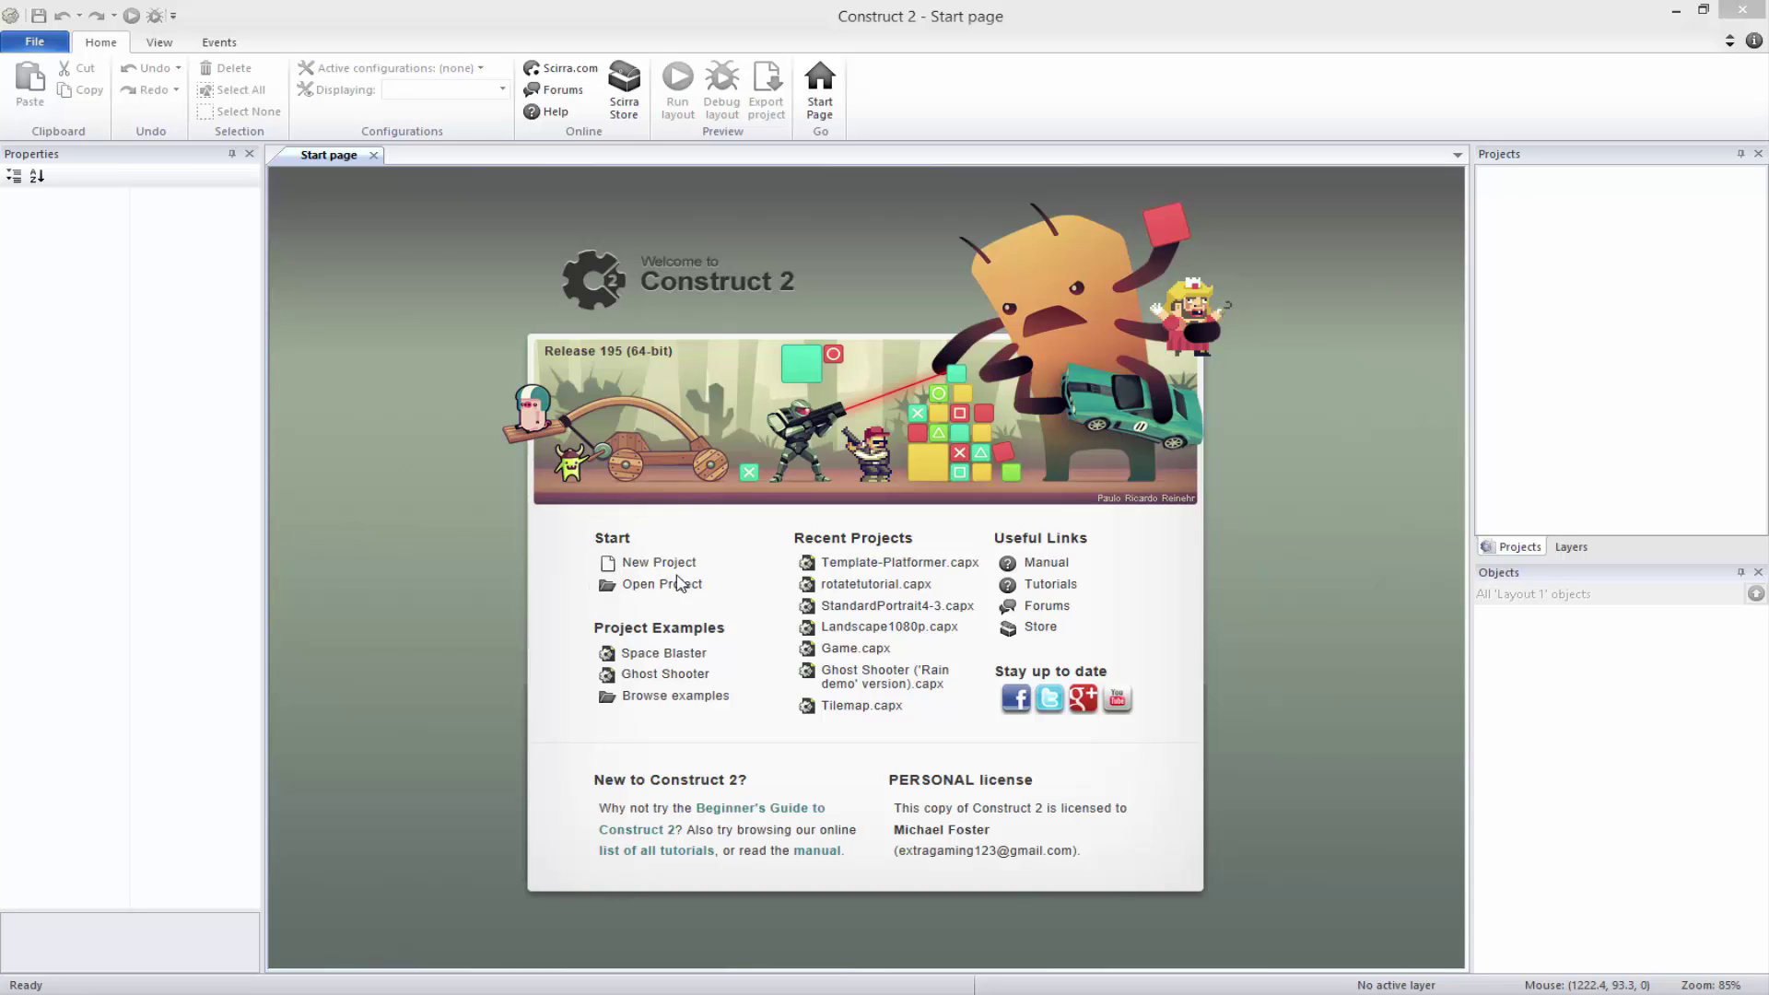
Create a new project from the "New empty SD landscape 4:3 project" template
click(671, 567)
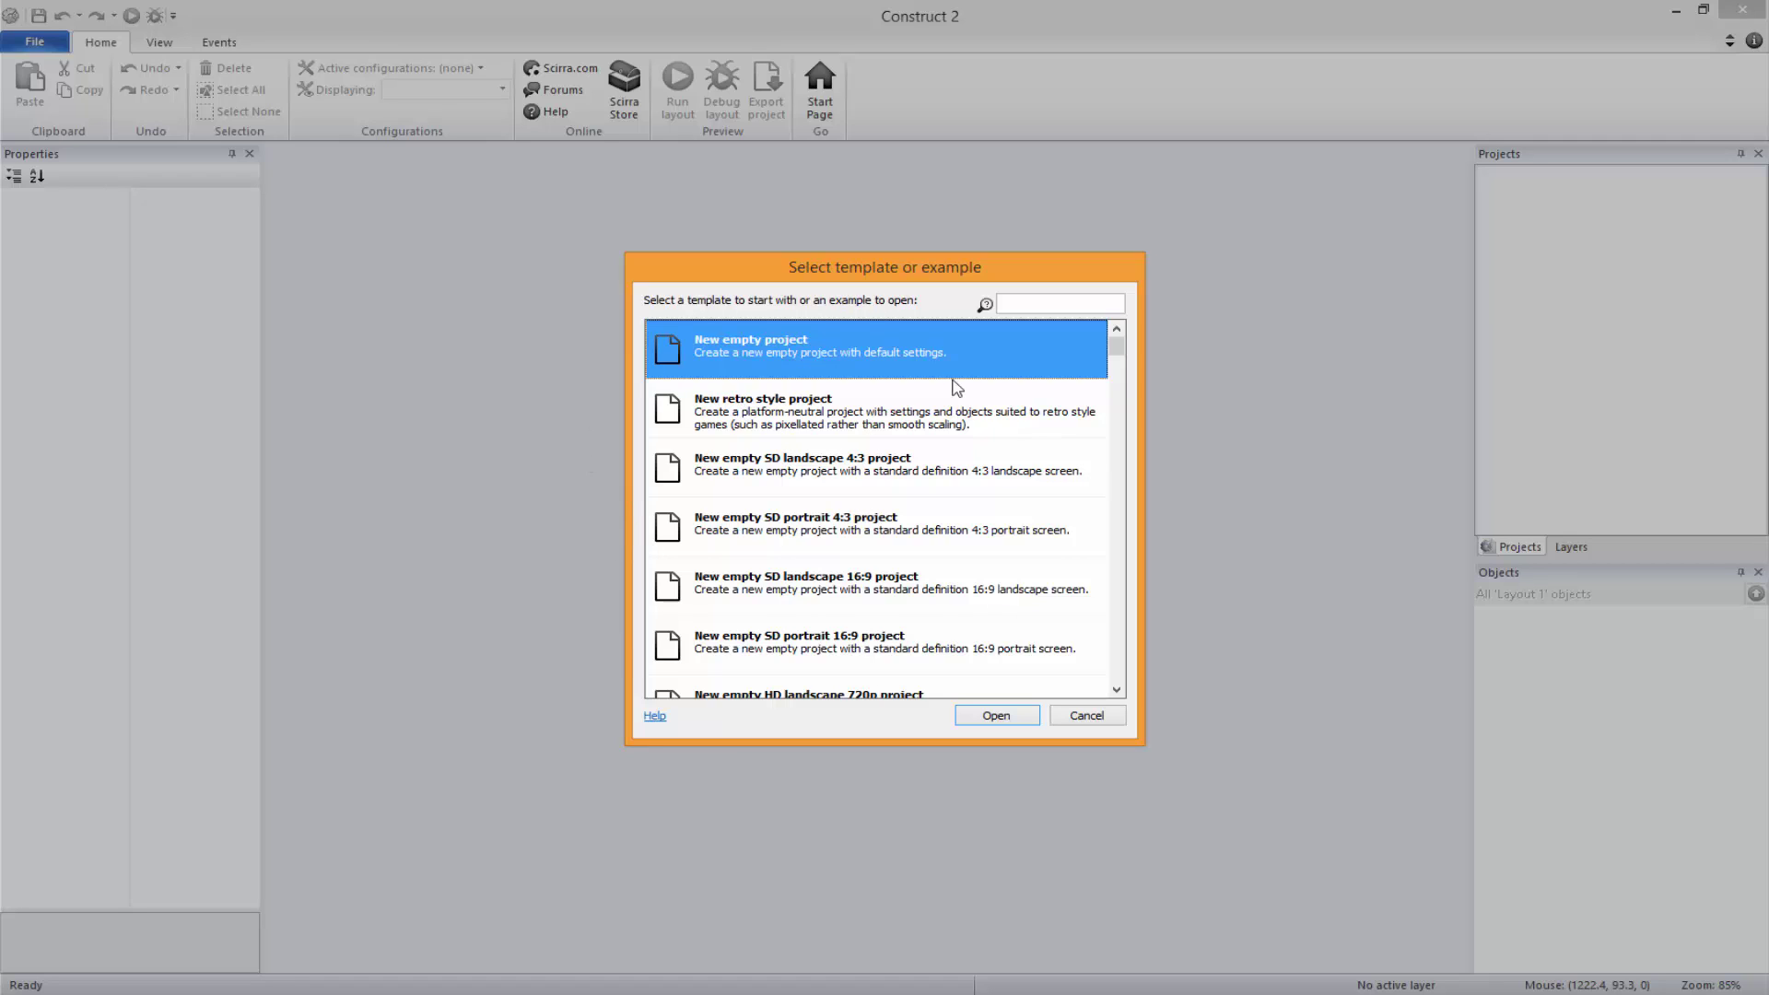
click(973, 422)
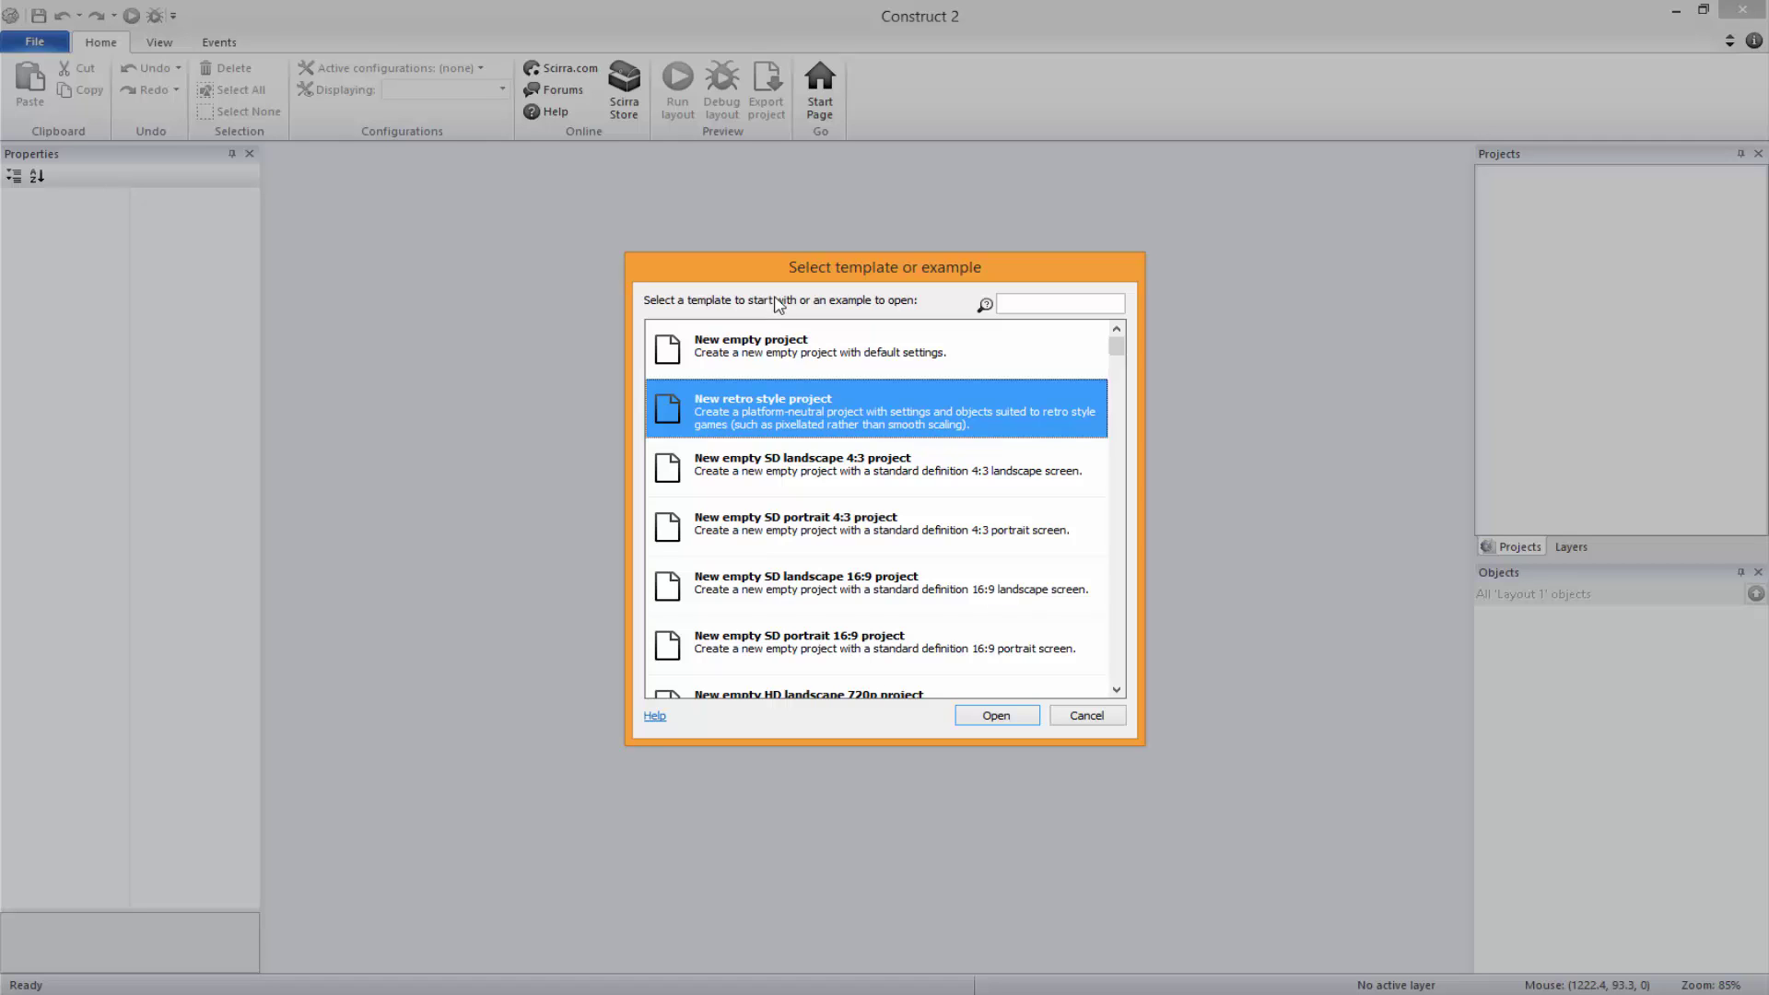
click(832, 365)
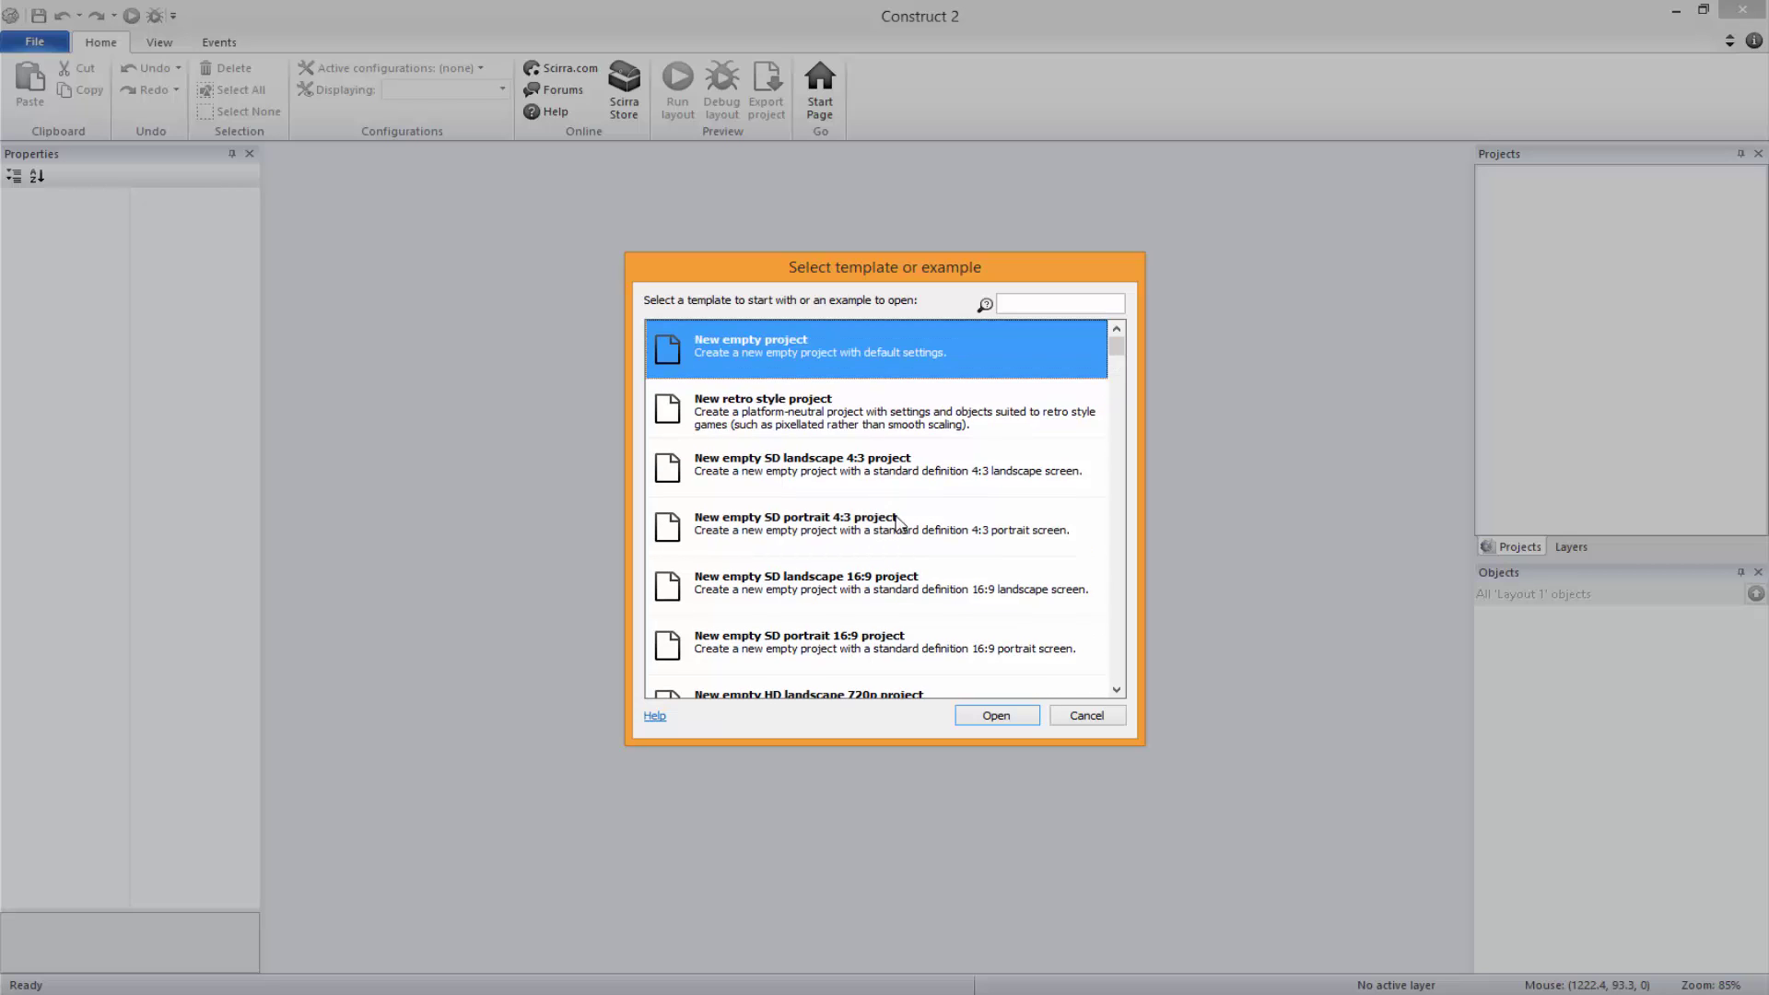
double_click(848, 471)
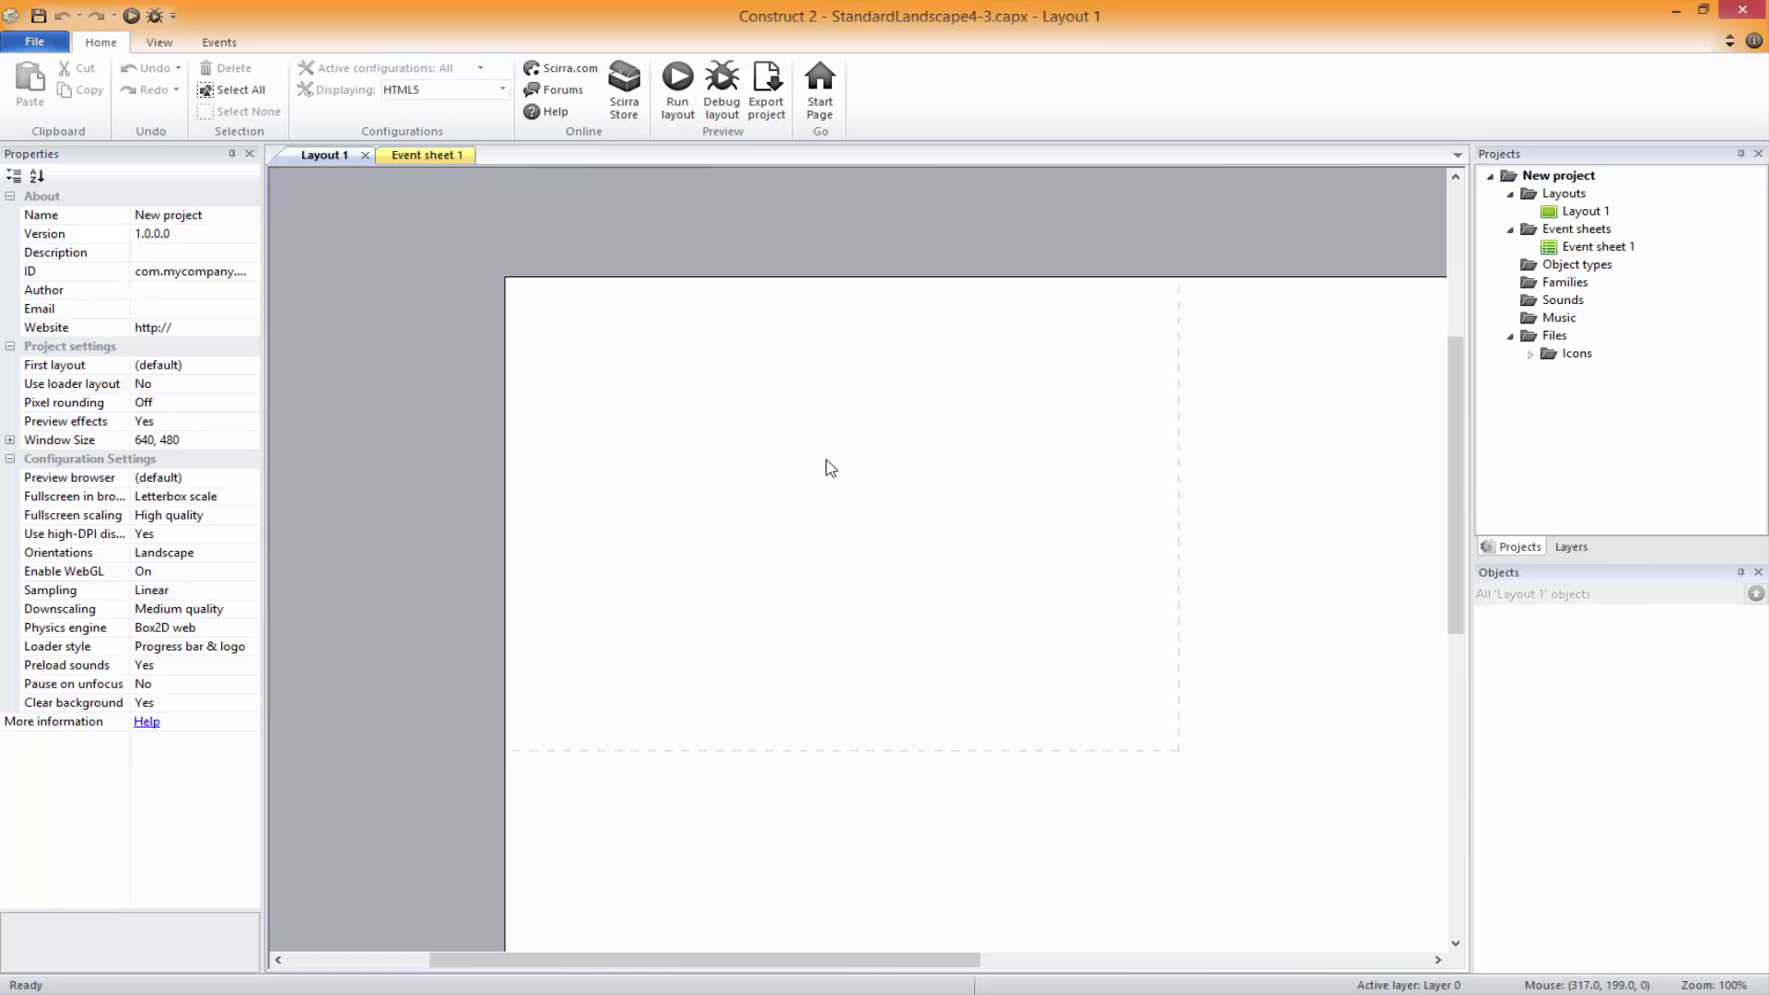
ctrl+scroll(940, 577, down, 3)
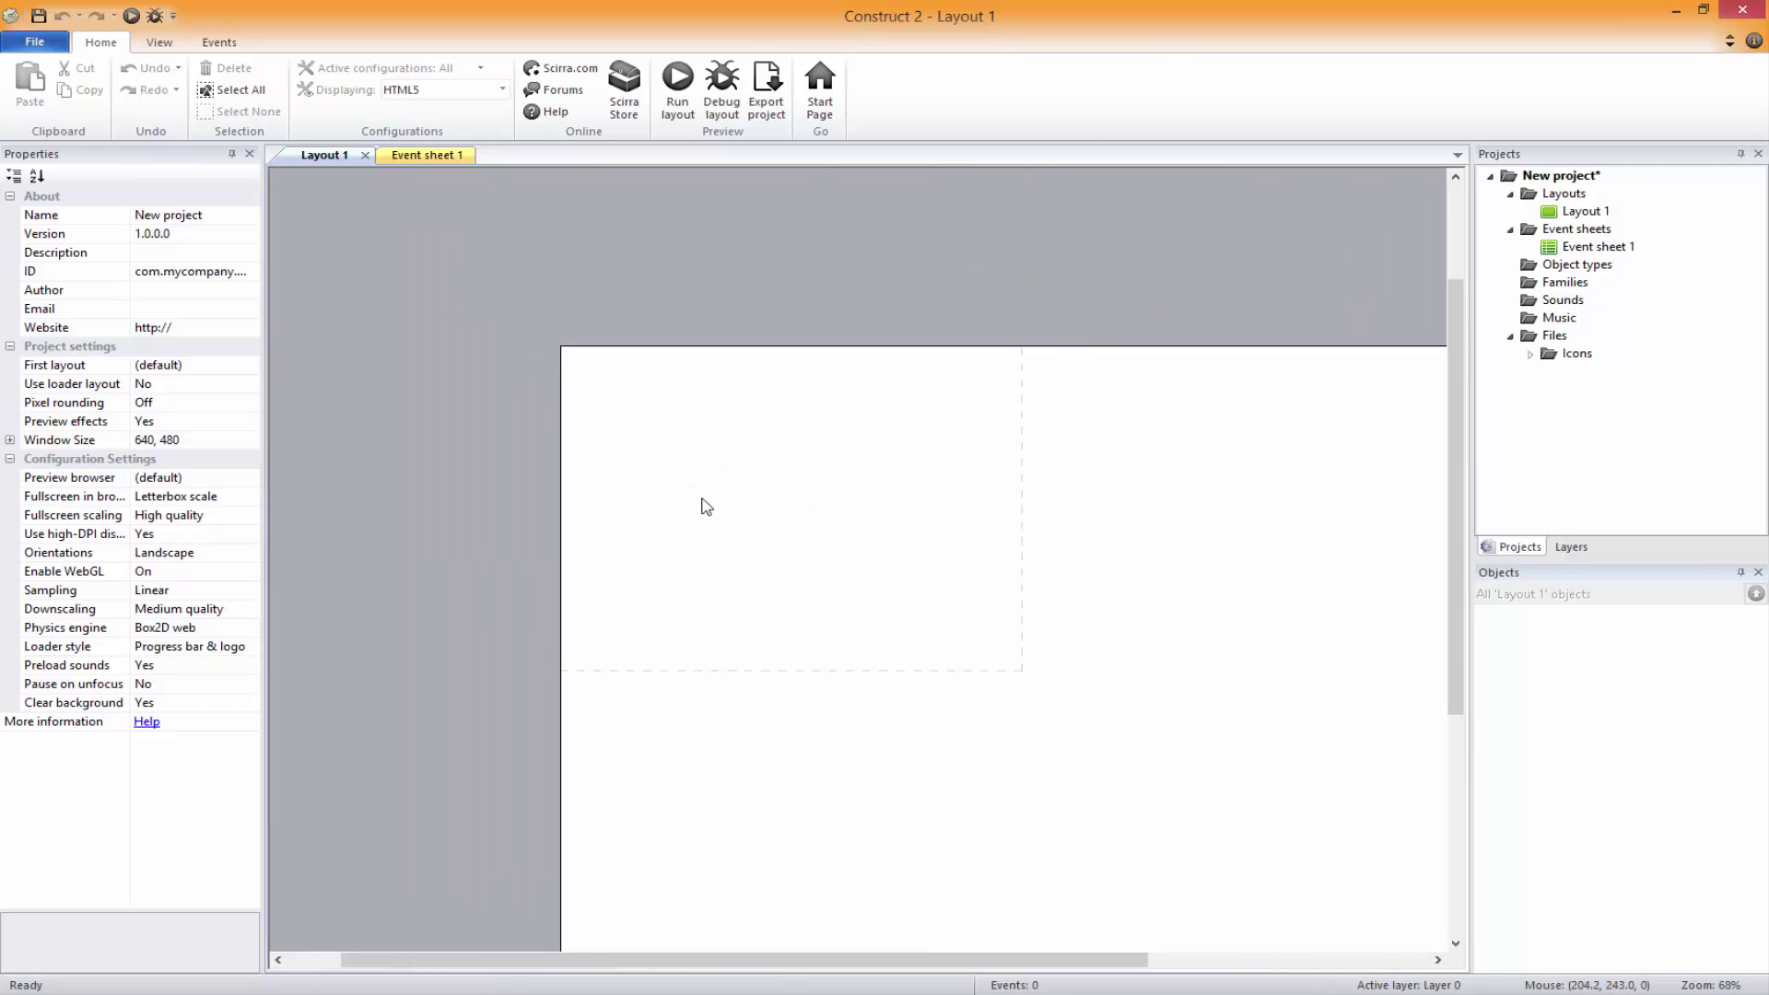
click(403, 159)
right_click(575, 405)
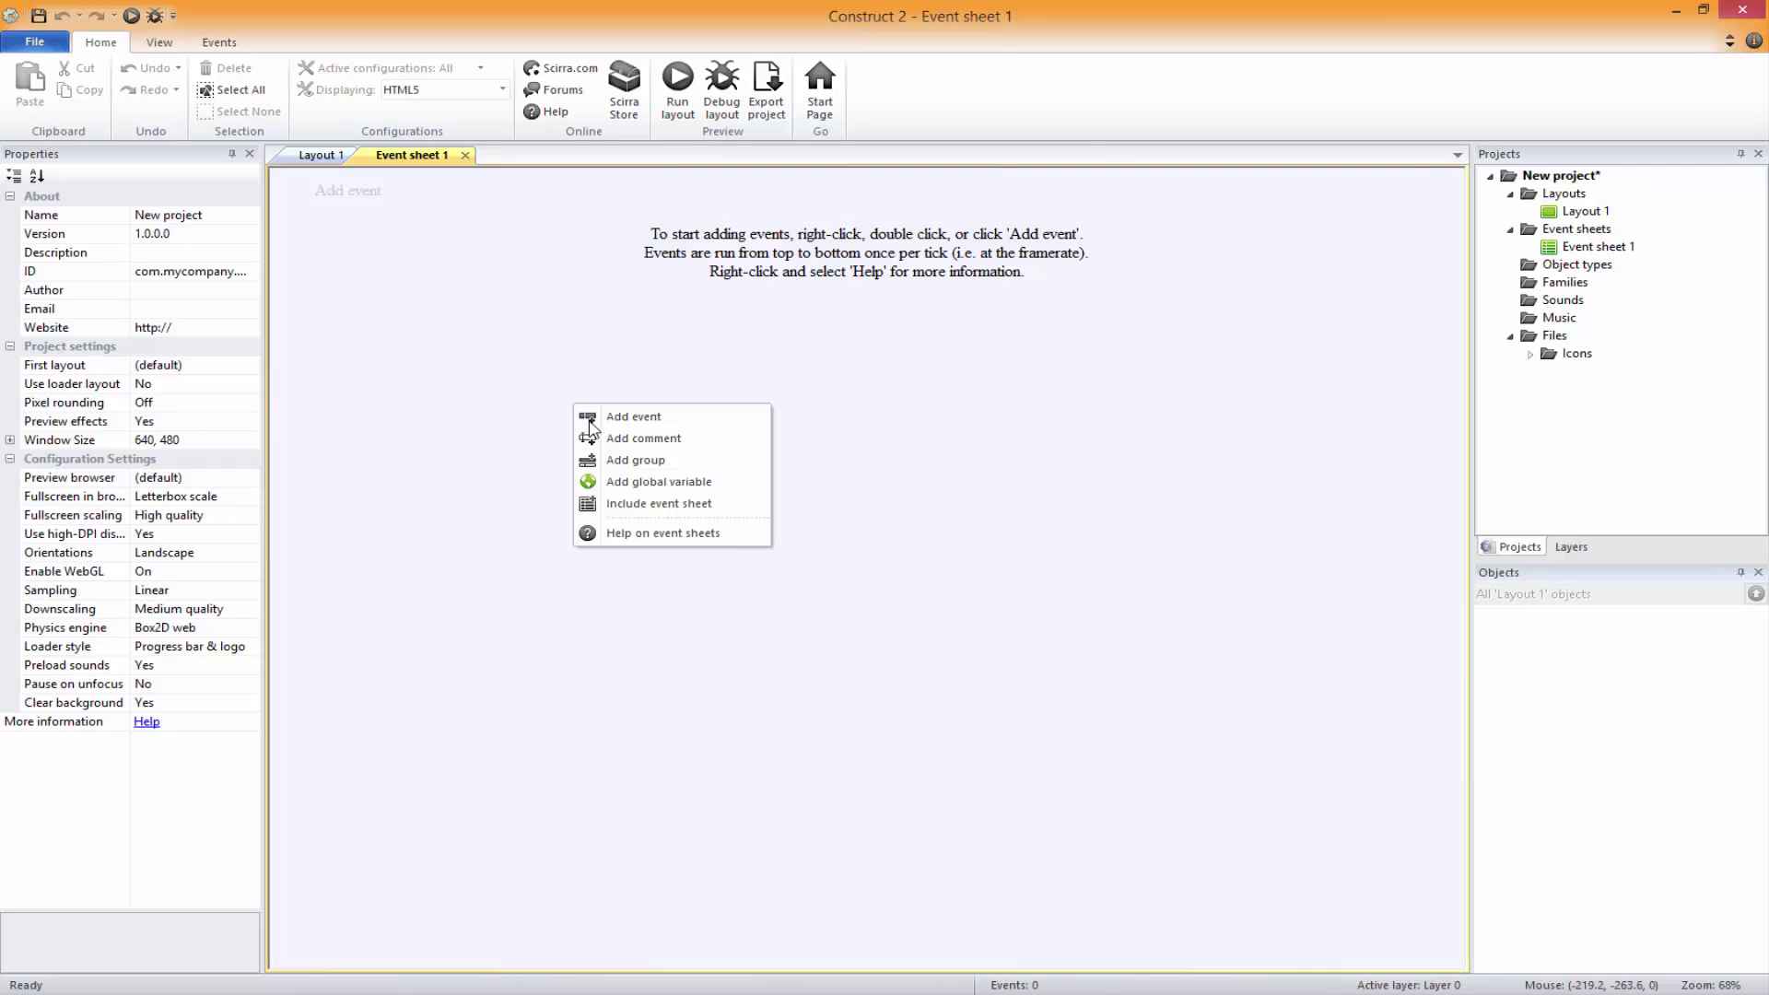
click(682, 481)
key(Escape)
right_click(693, 468)
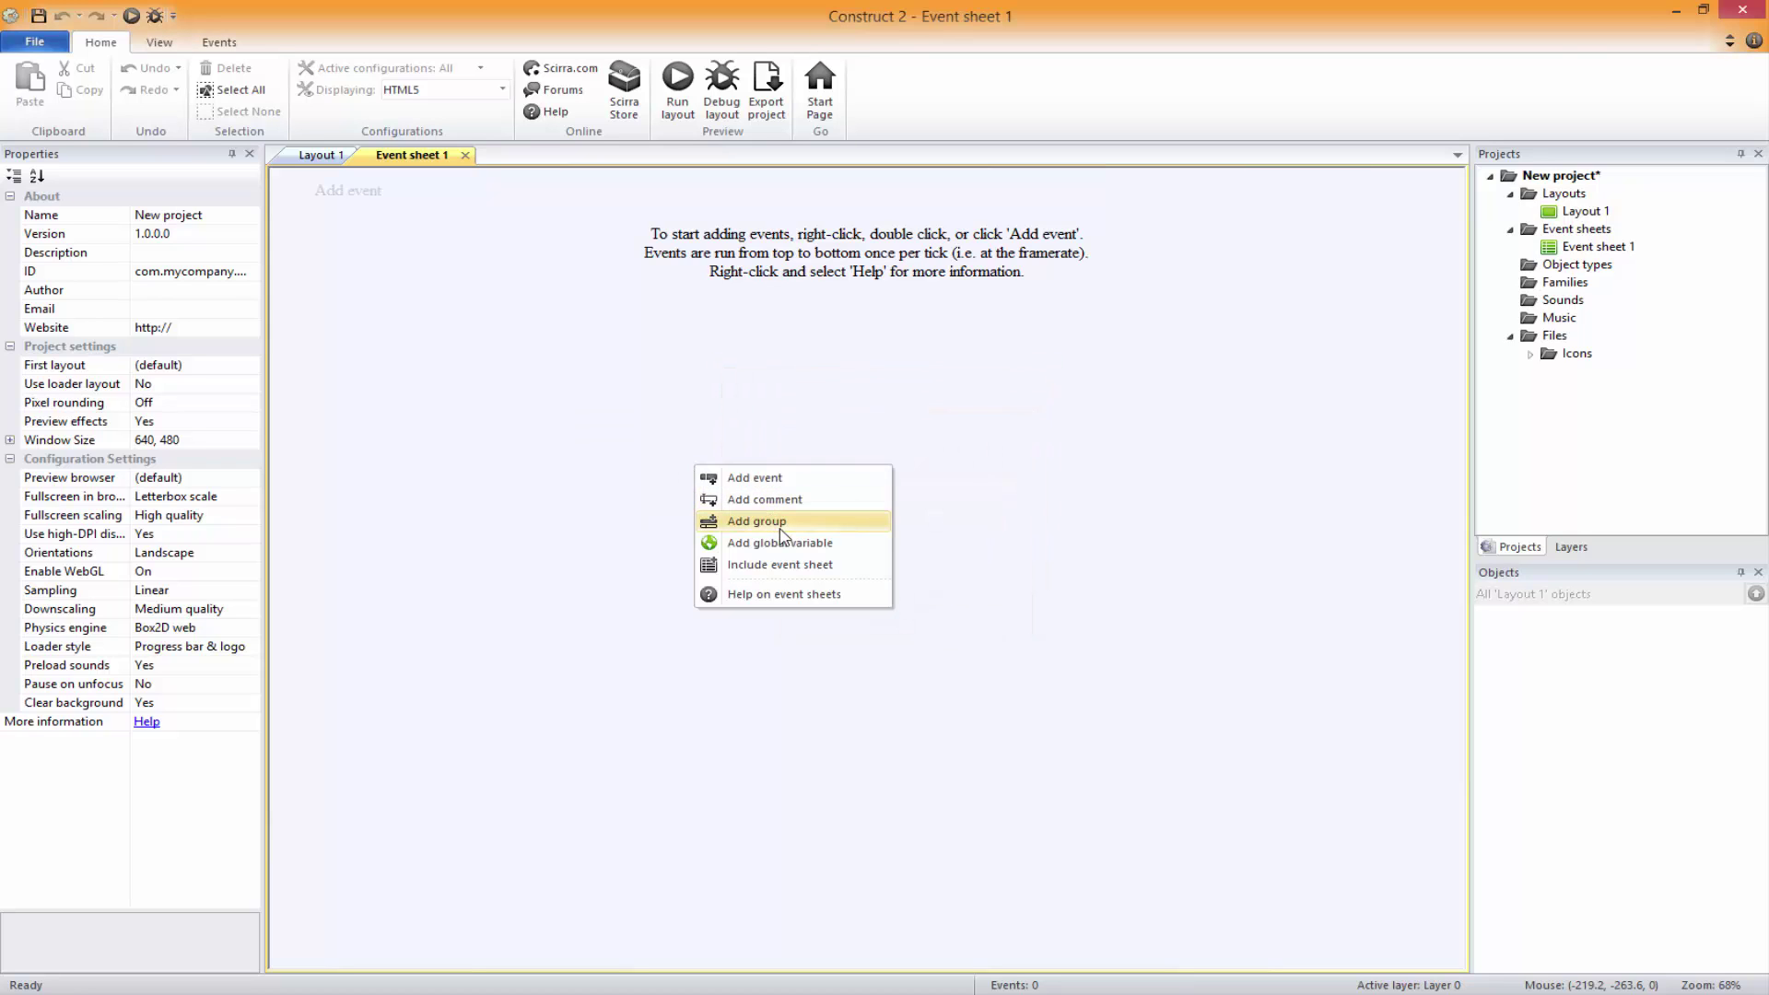
click(778, 519)
click(1023, 579)
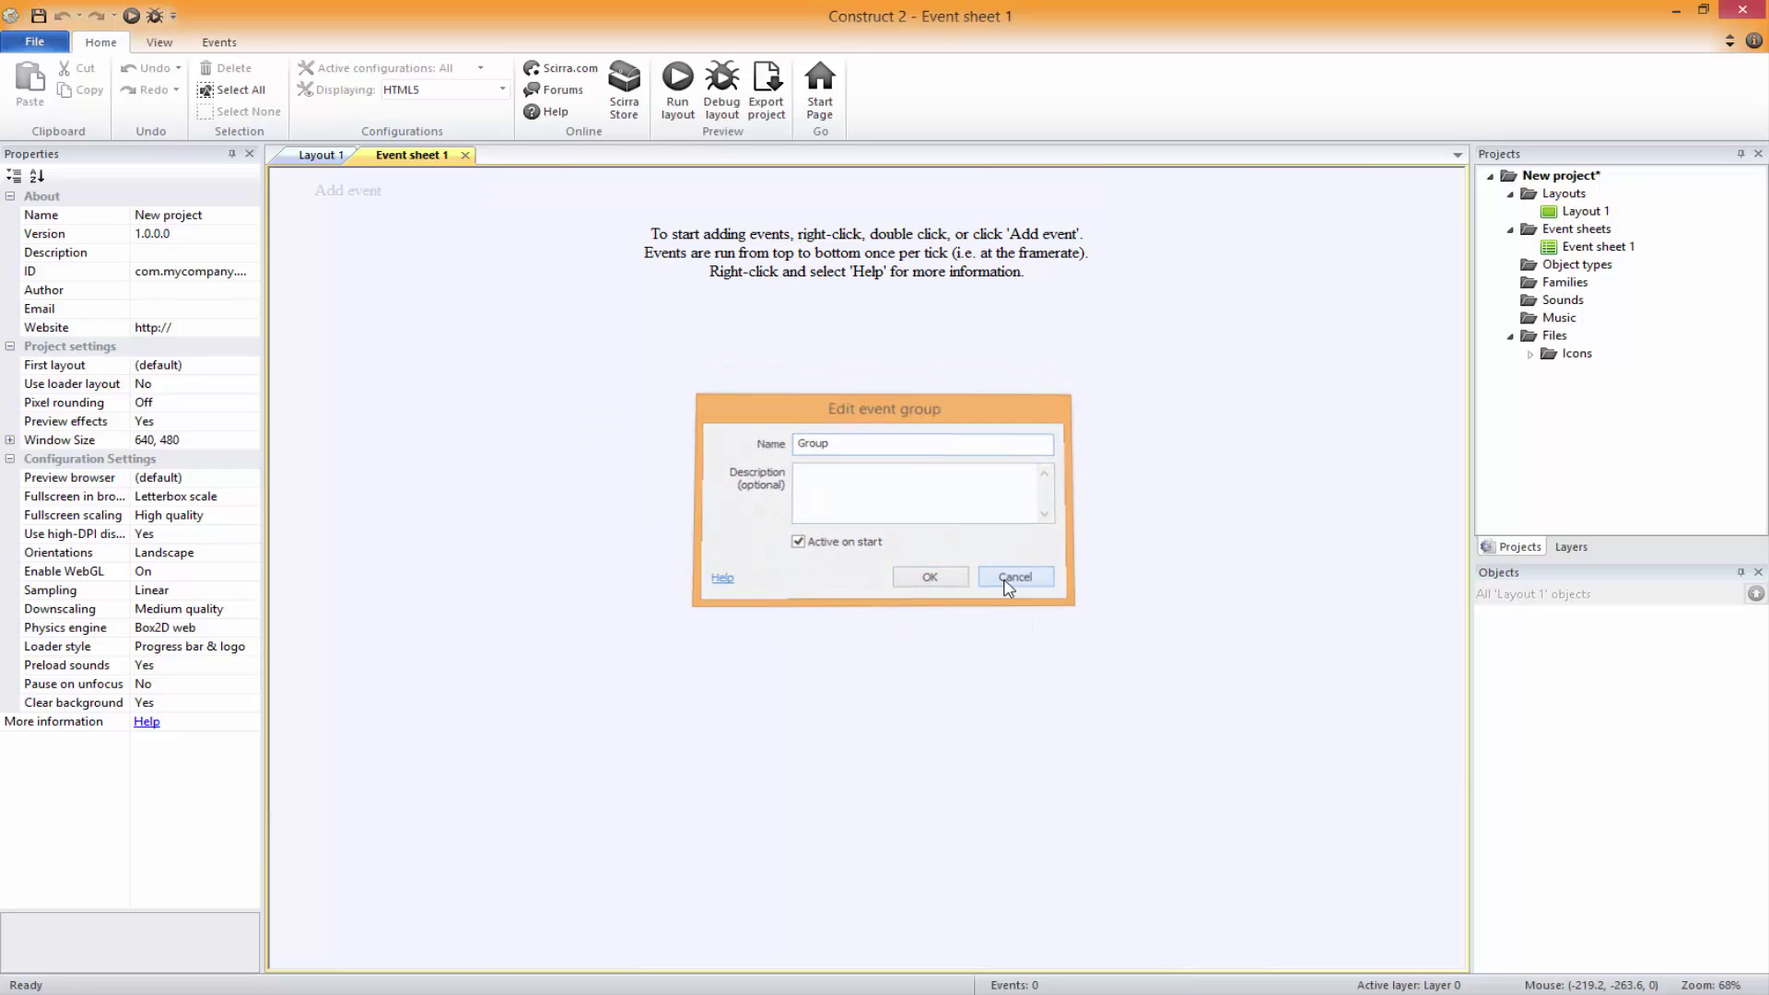
click(315, 156)
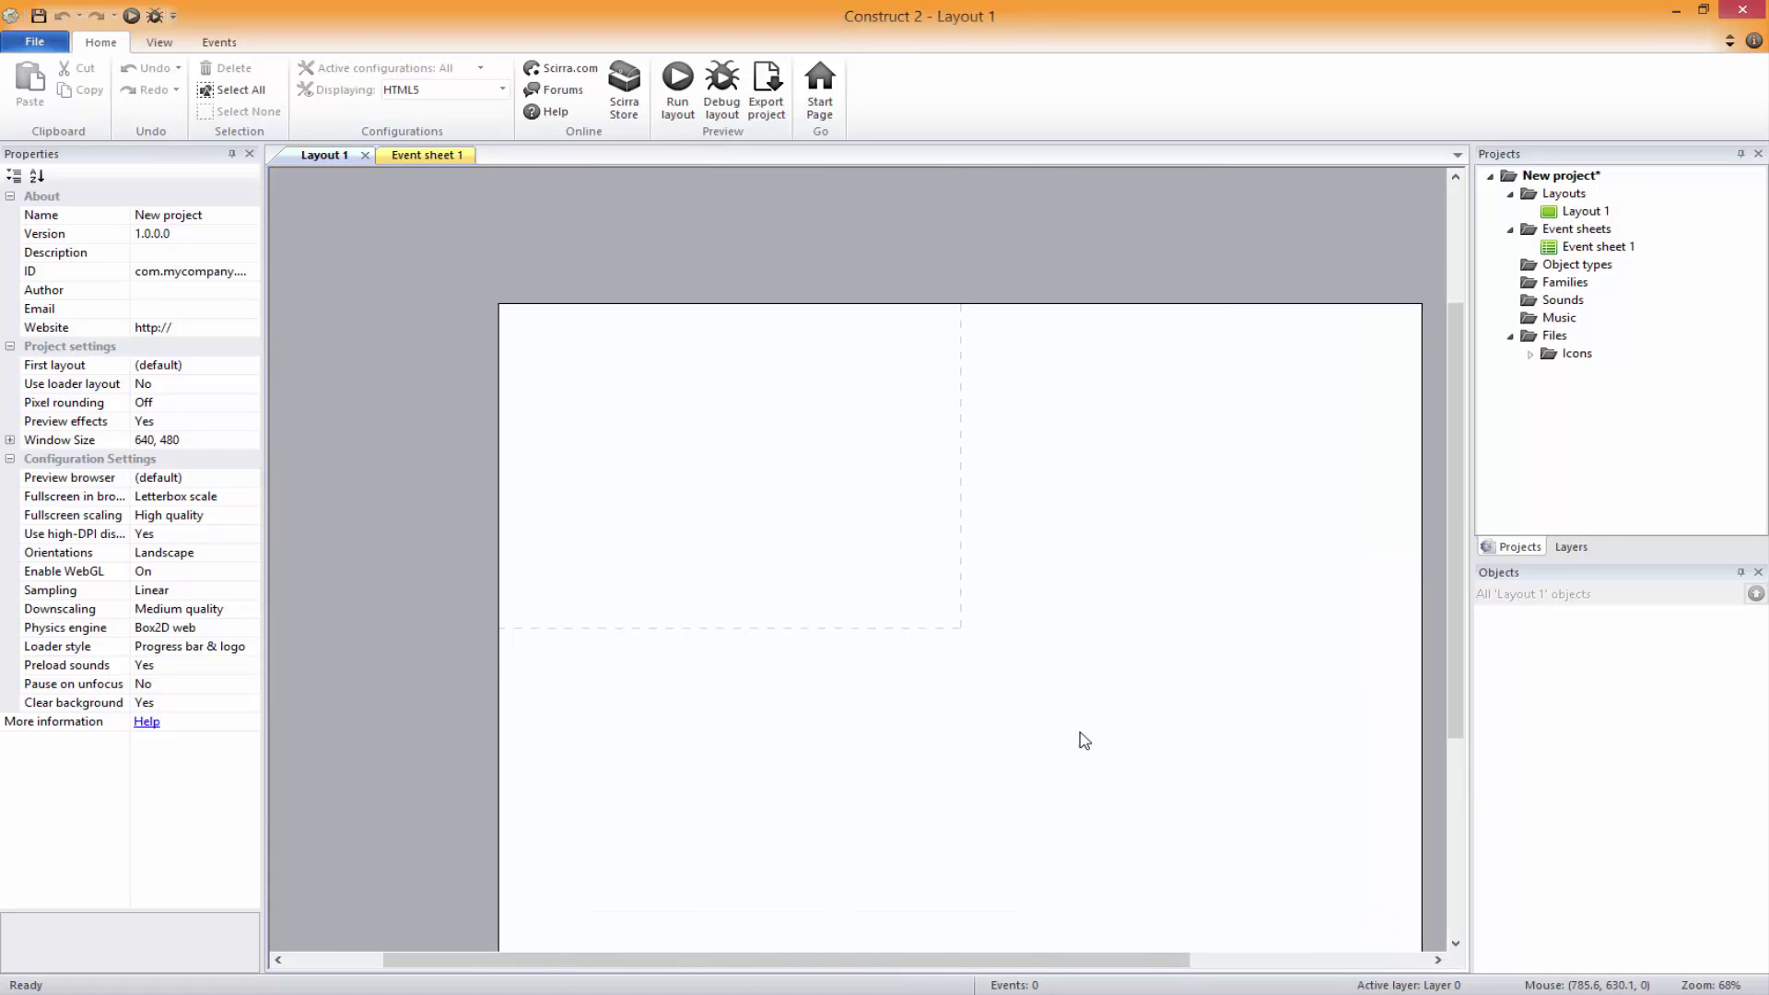
Examine the layout's extent, its dashed window outline, the layout properties and the project's window size setting
scroll(916, 707, down, 3)
scroll(952, 660, up, 2)
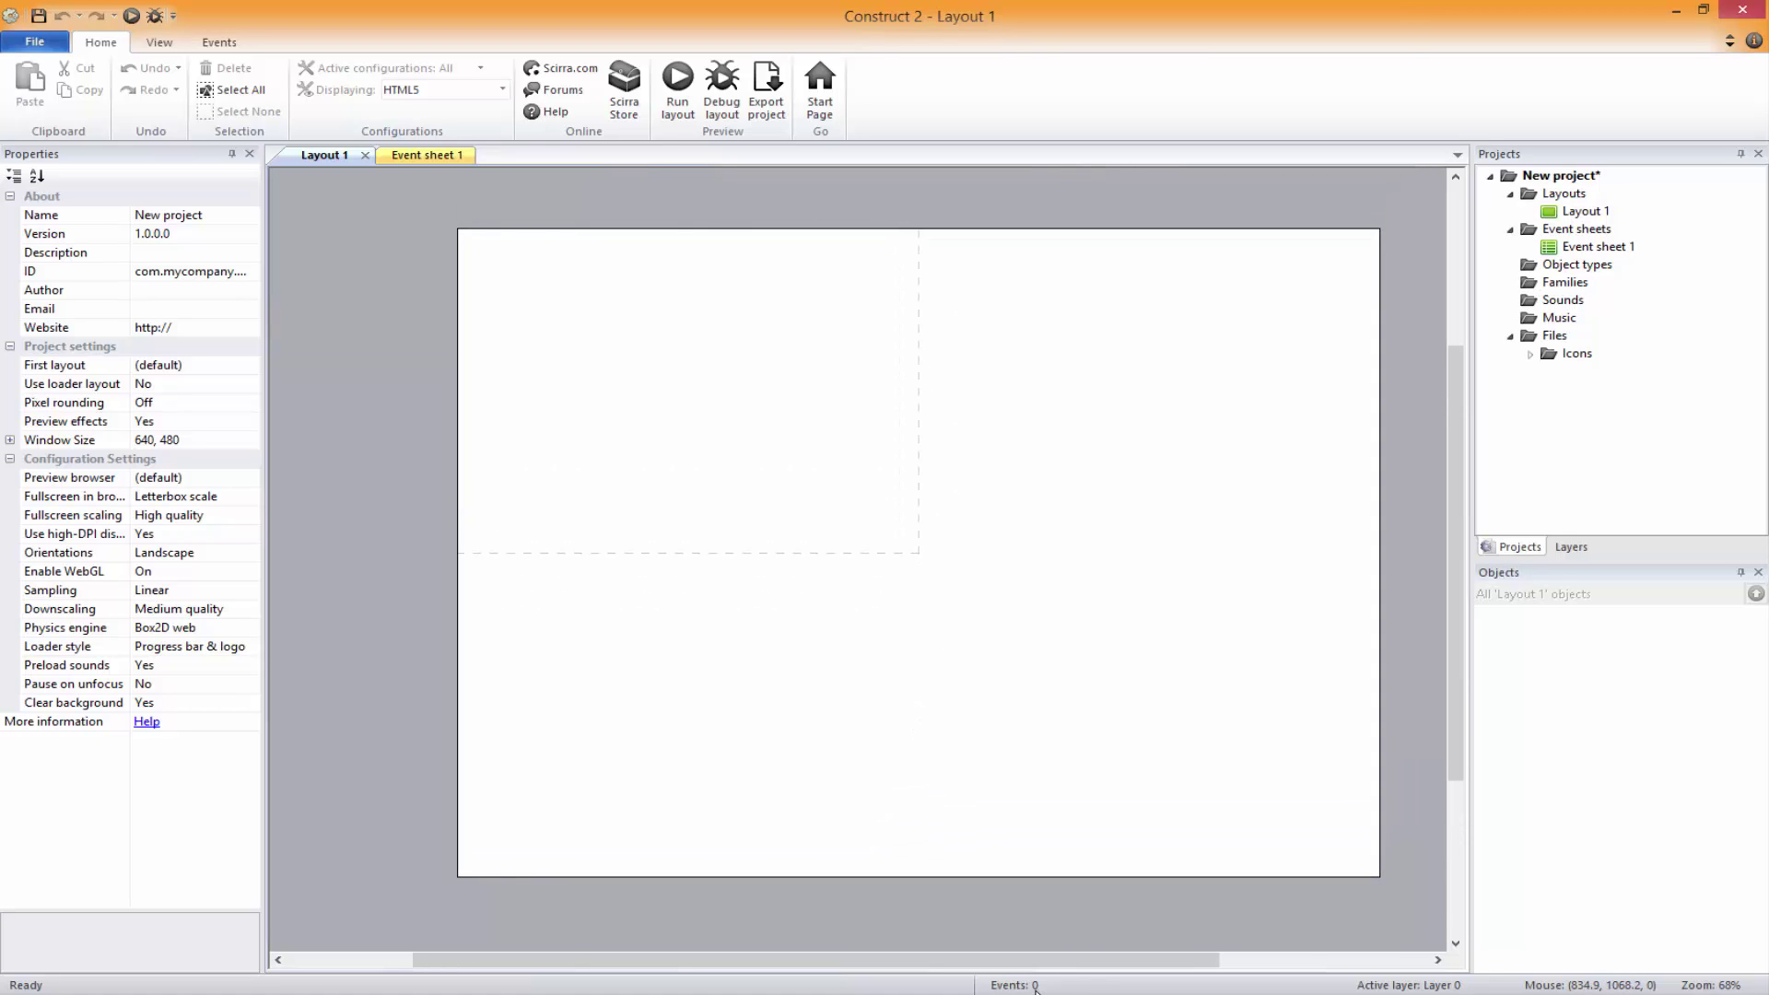
click(699, 472)
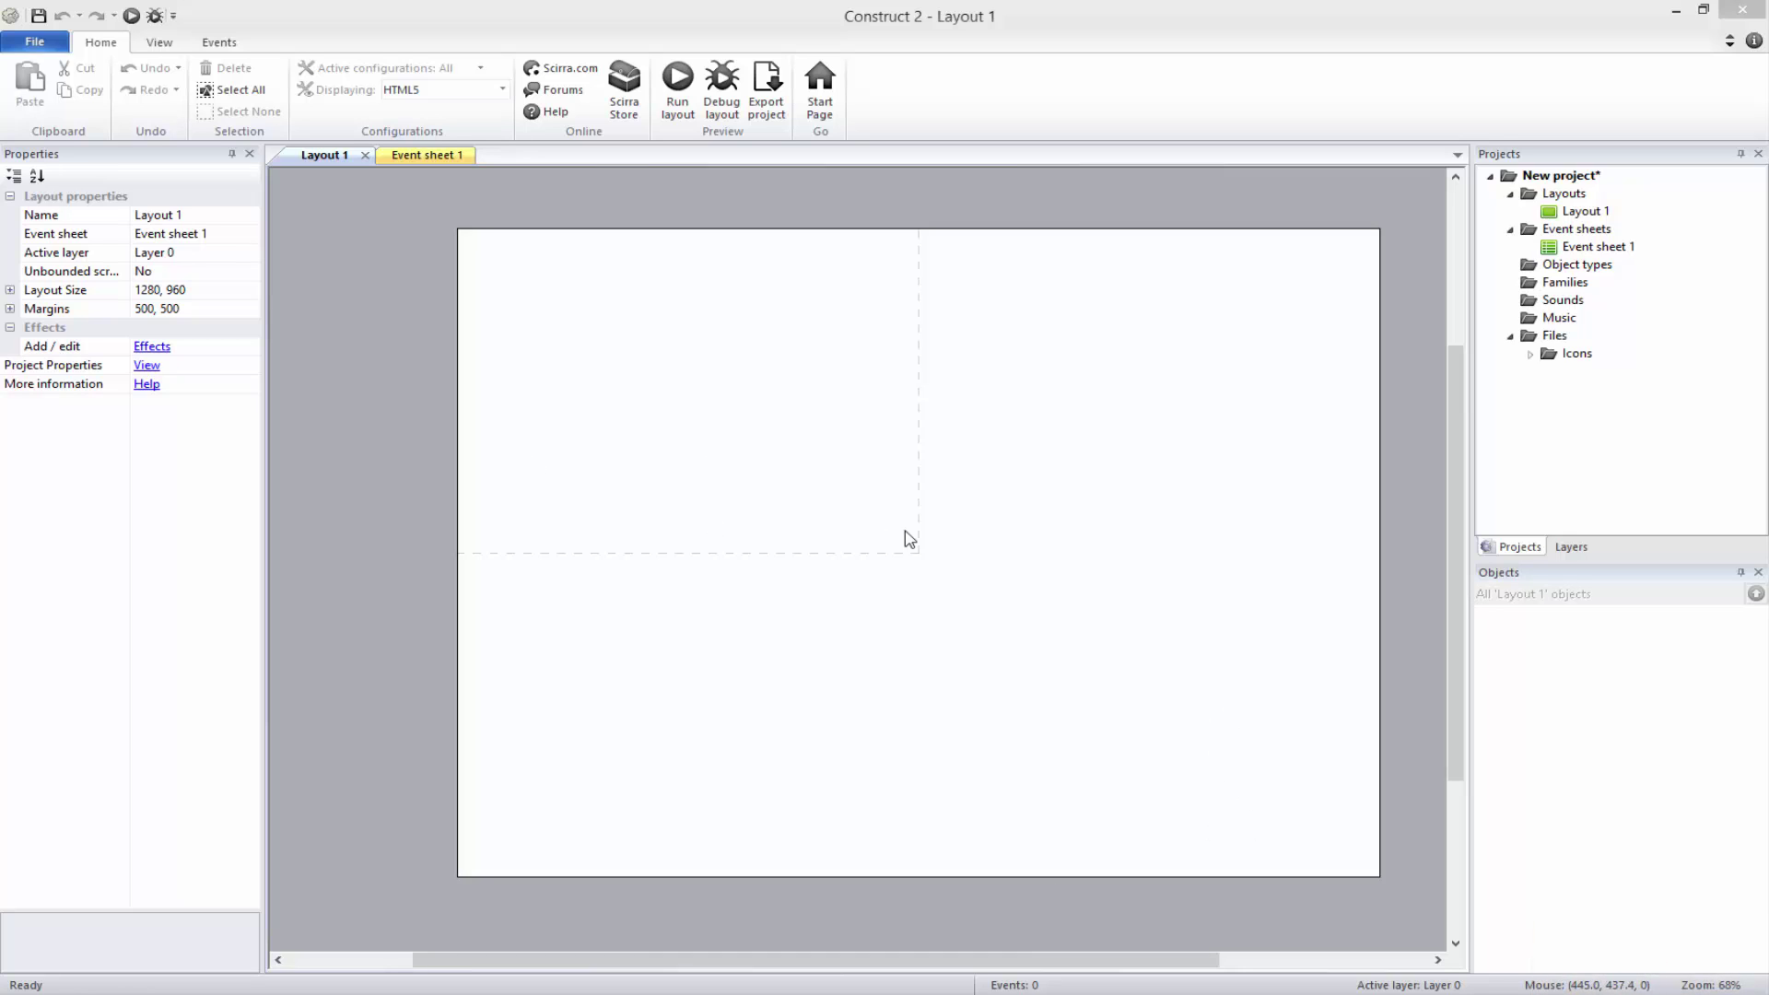
click(937, 523)
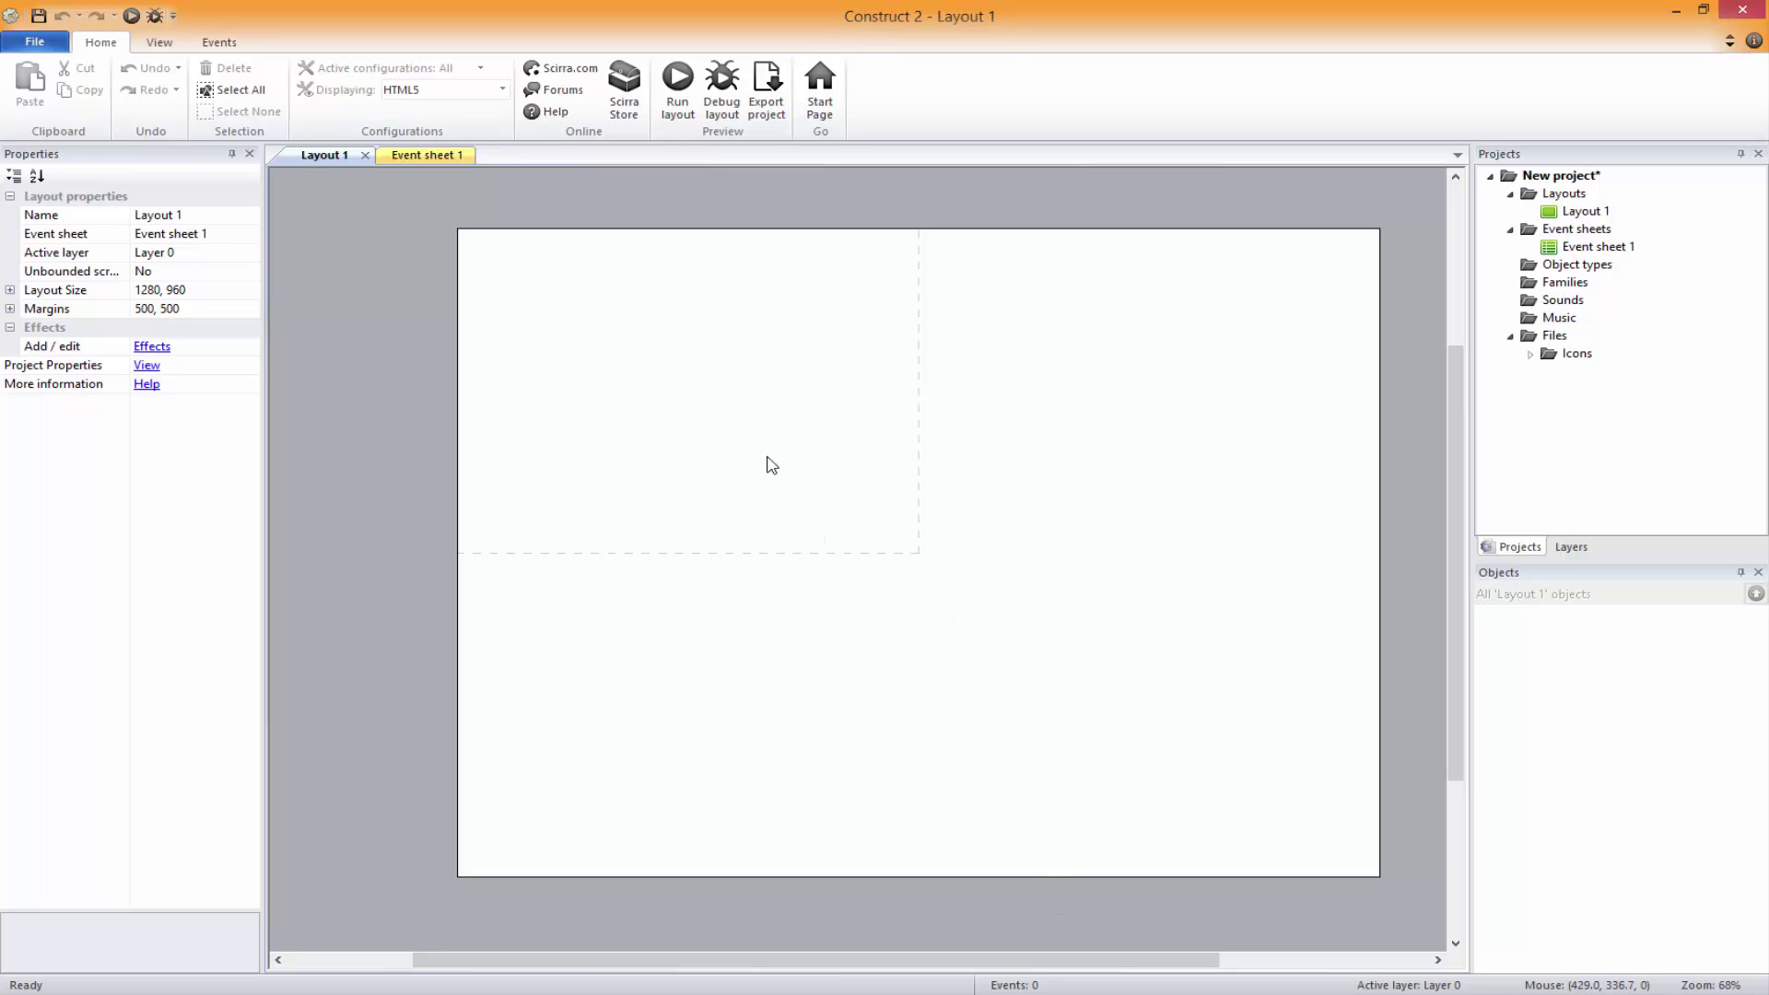
middle_drag(765, 466, 817, 525)
click(146, 364)
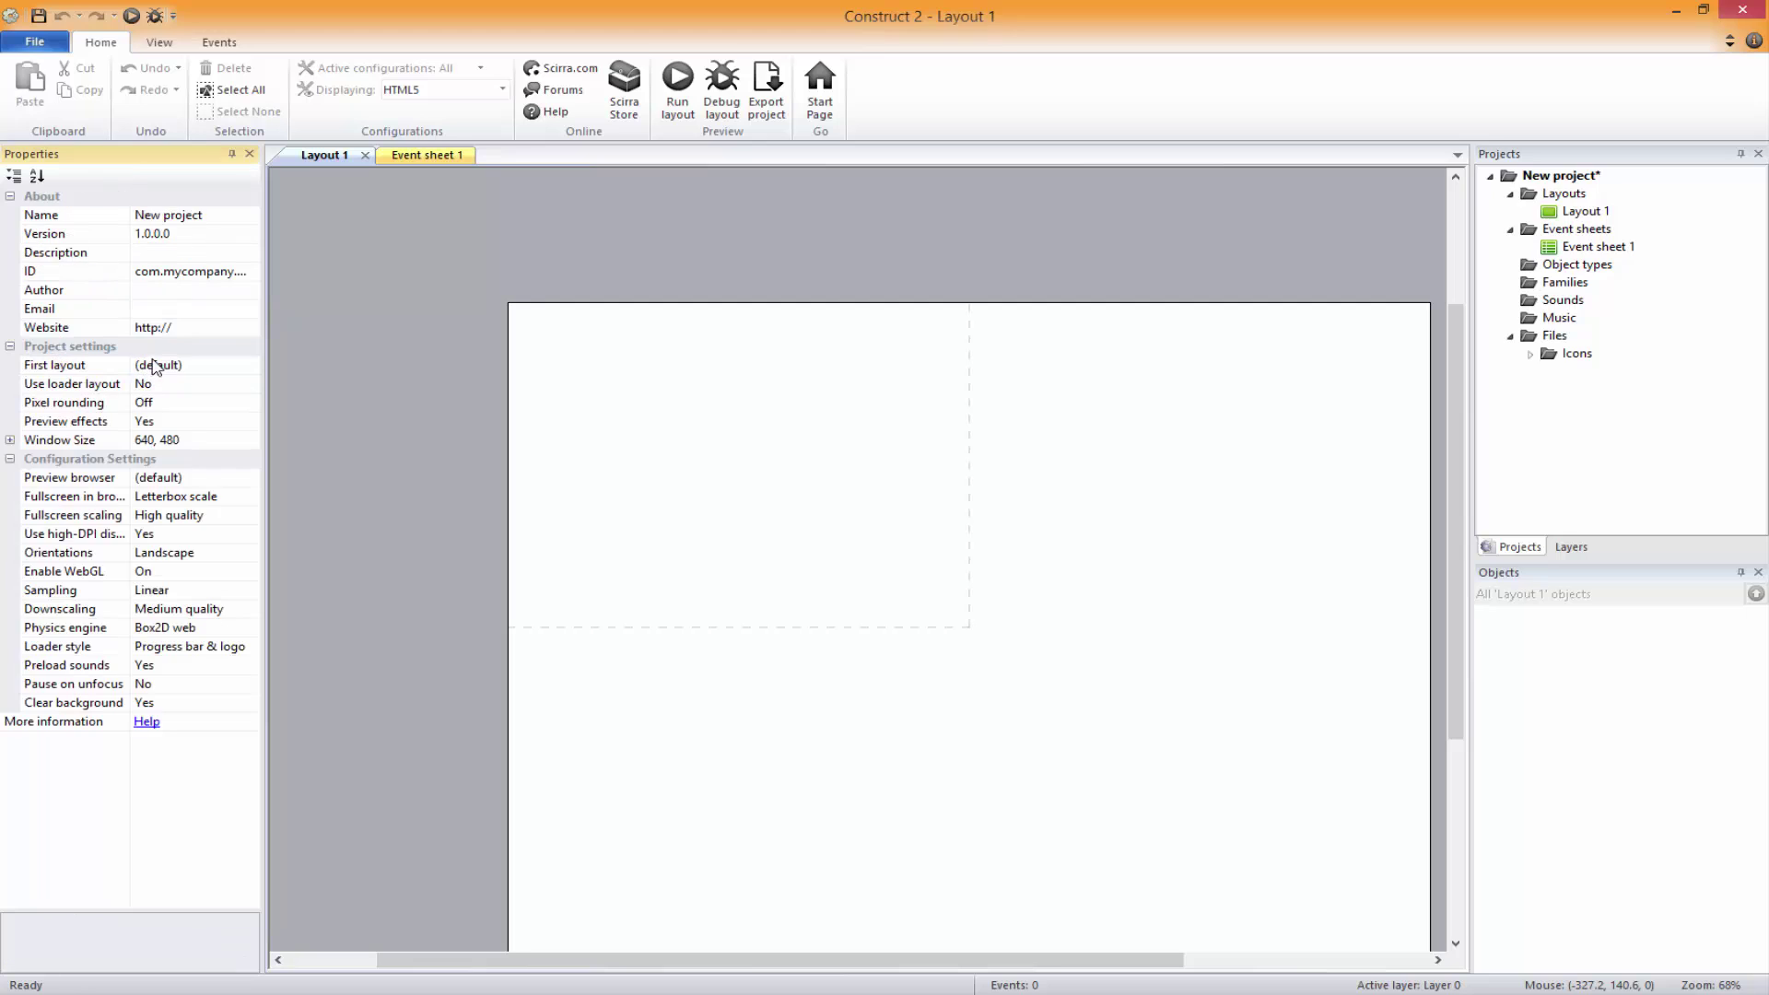
click(174, 442)
click(695, 461)
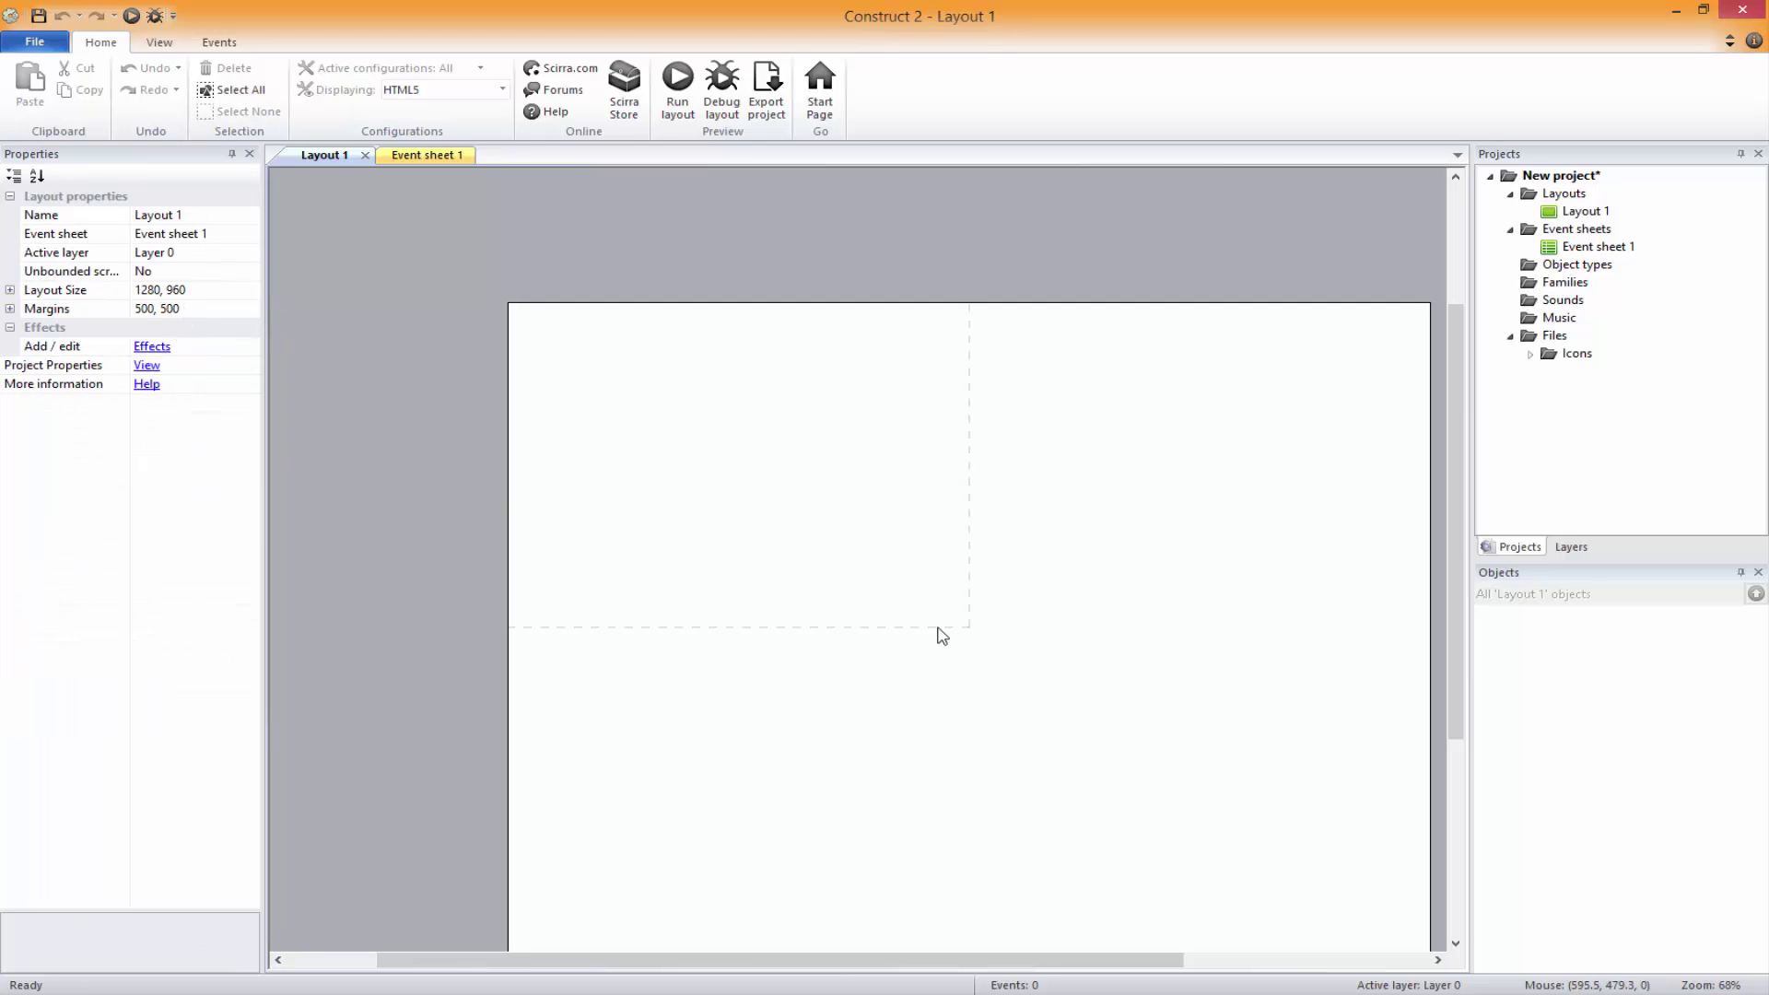
middle_drag(1078, 636, 1010, 576)
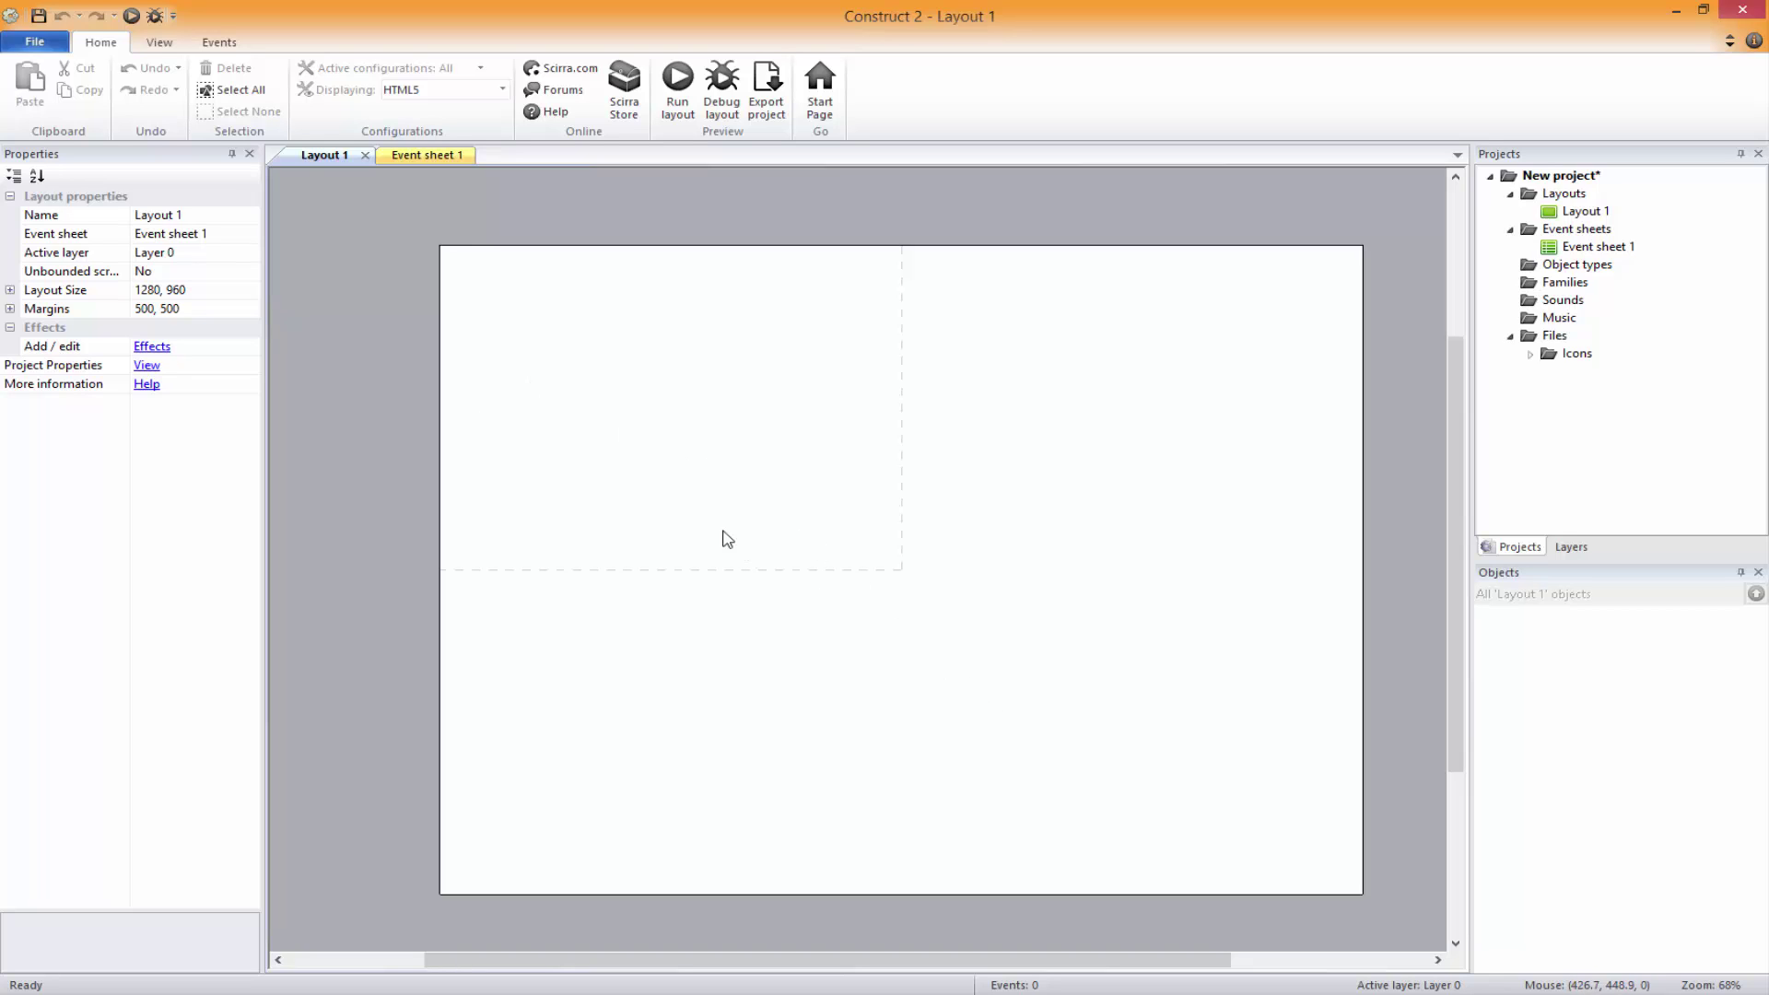
middle_drag(685, 503, 804, 589)
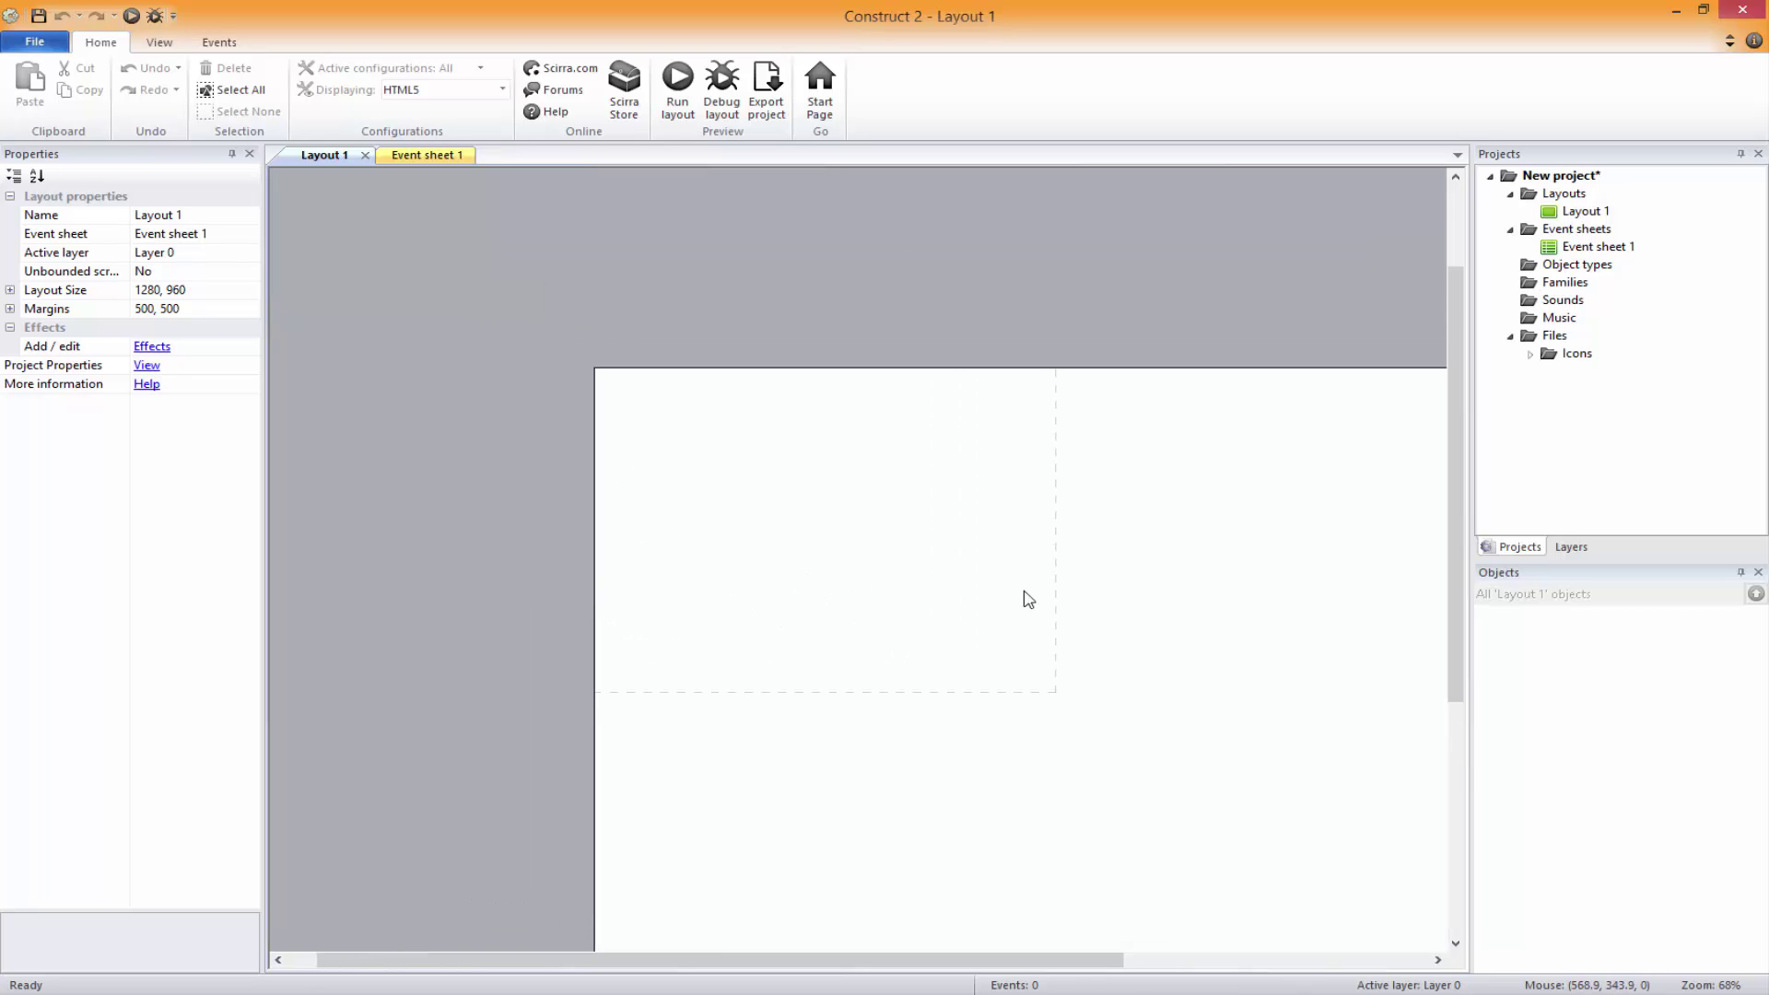
Rename the project's layout to "Menu"
click(1663, 435)
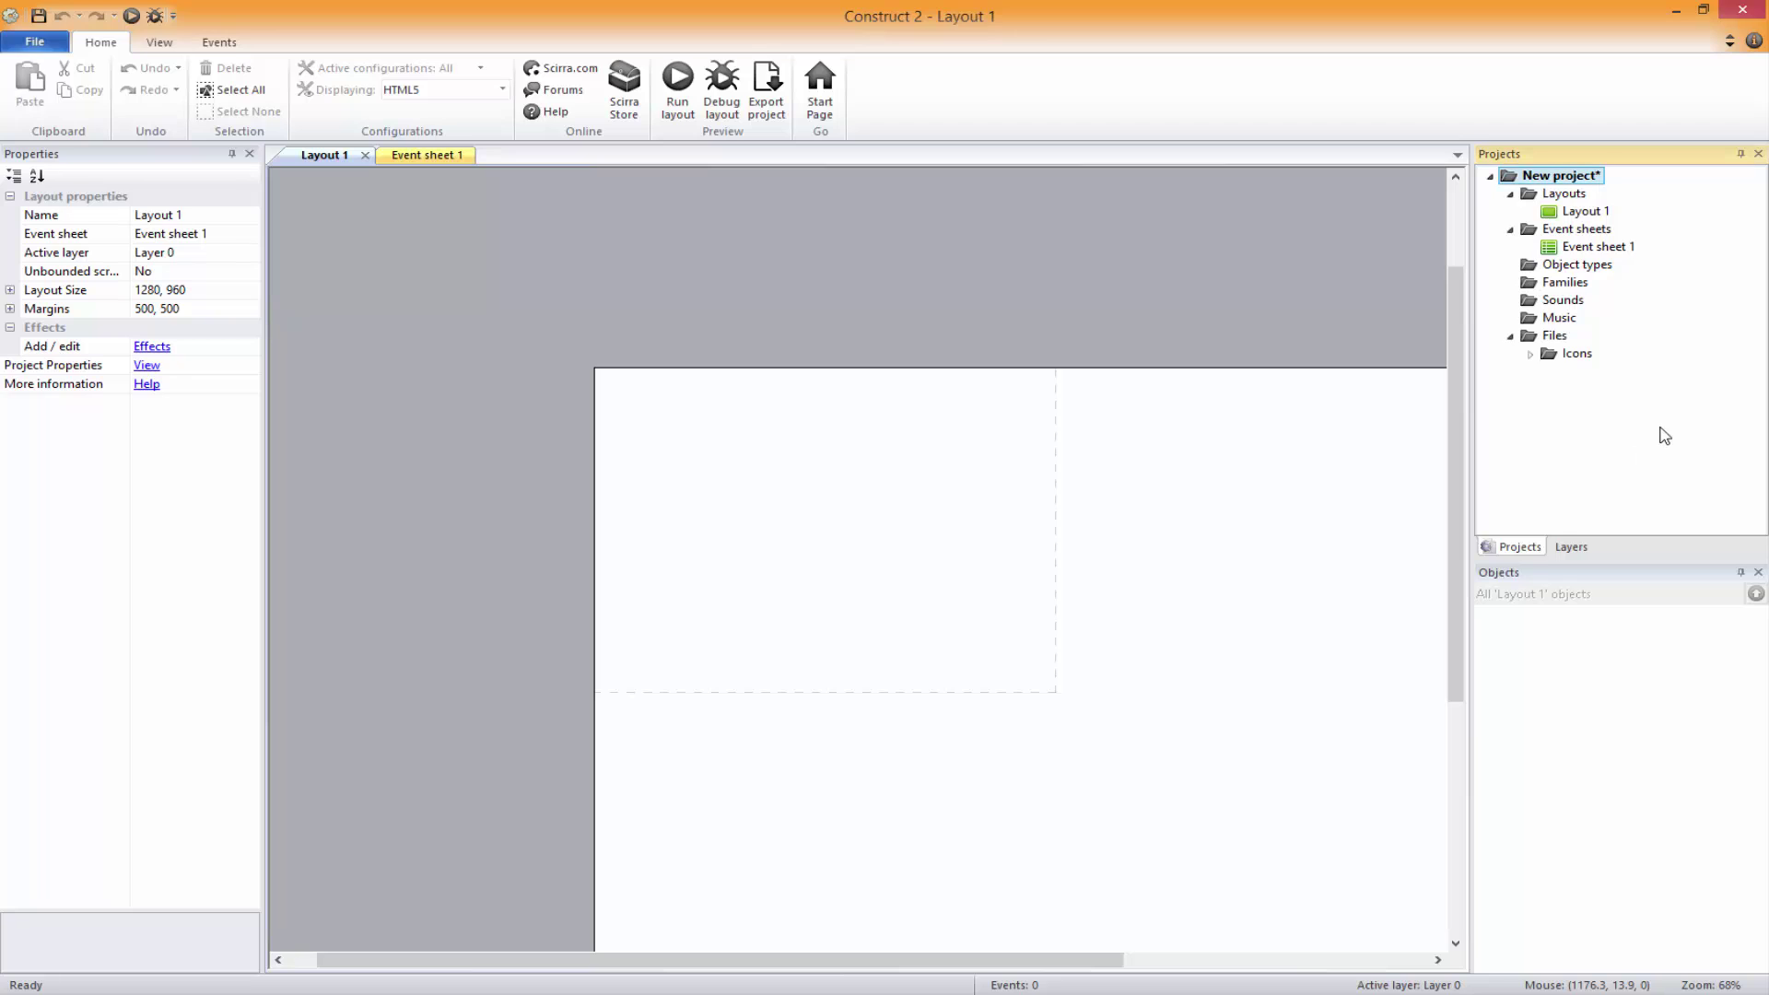
click(1583, 212)
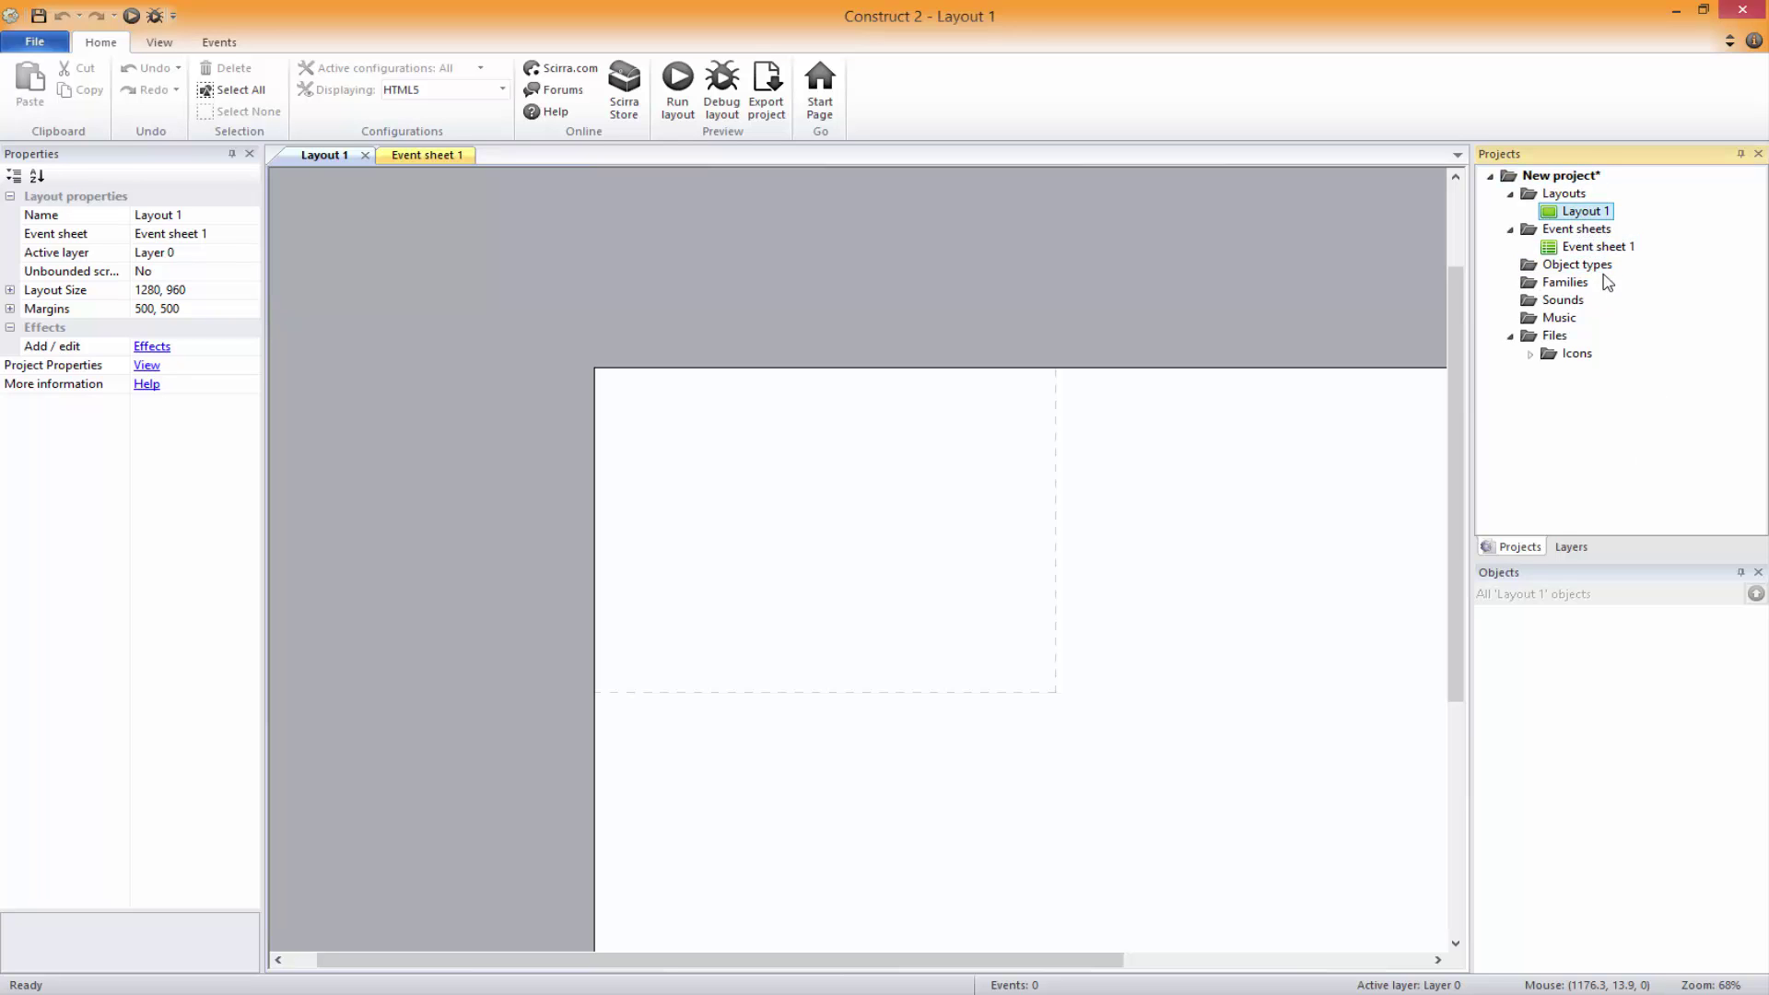
key(F2)
text(Menu)
key(Return)
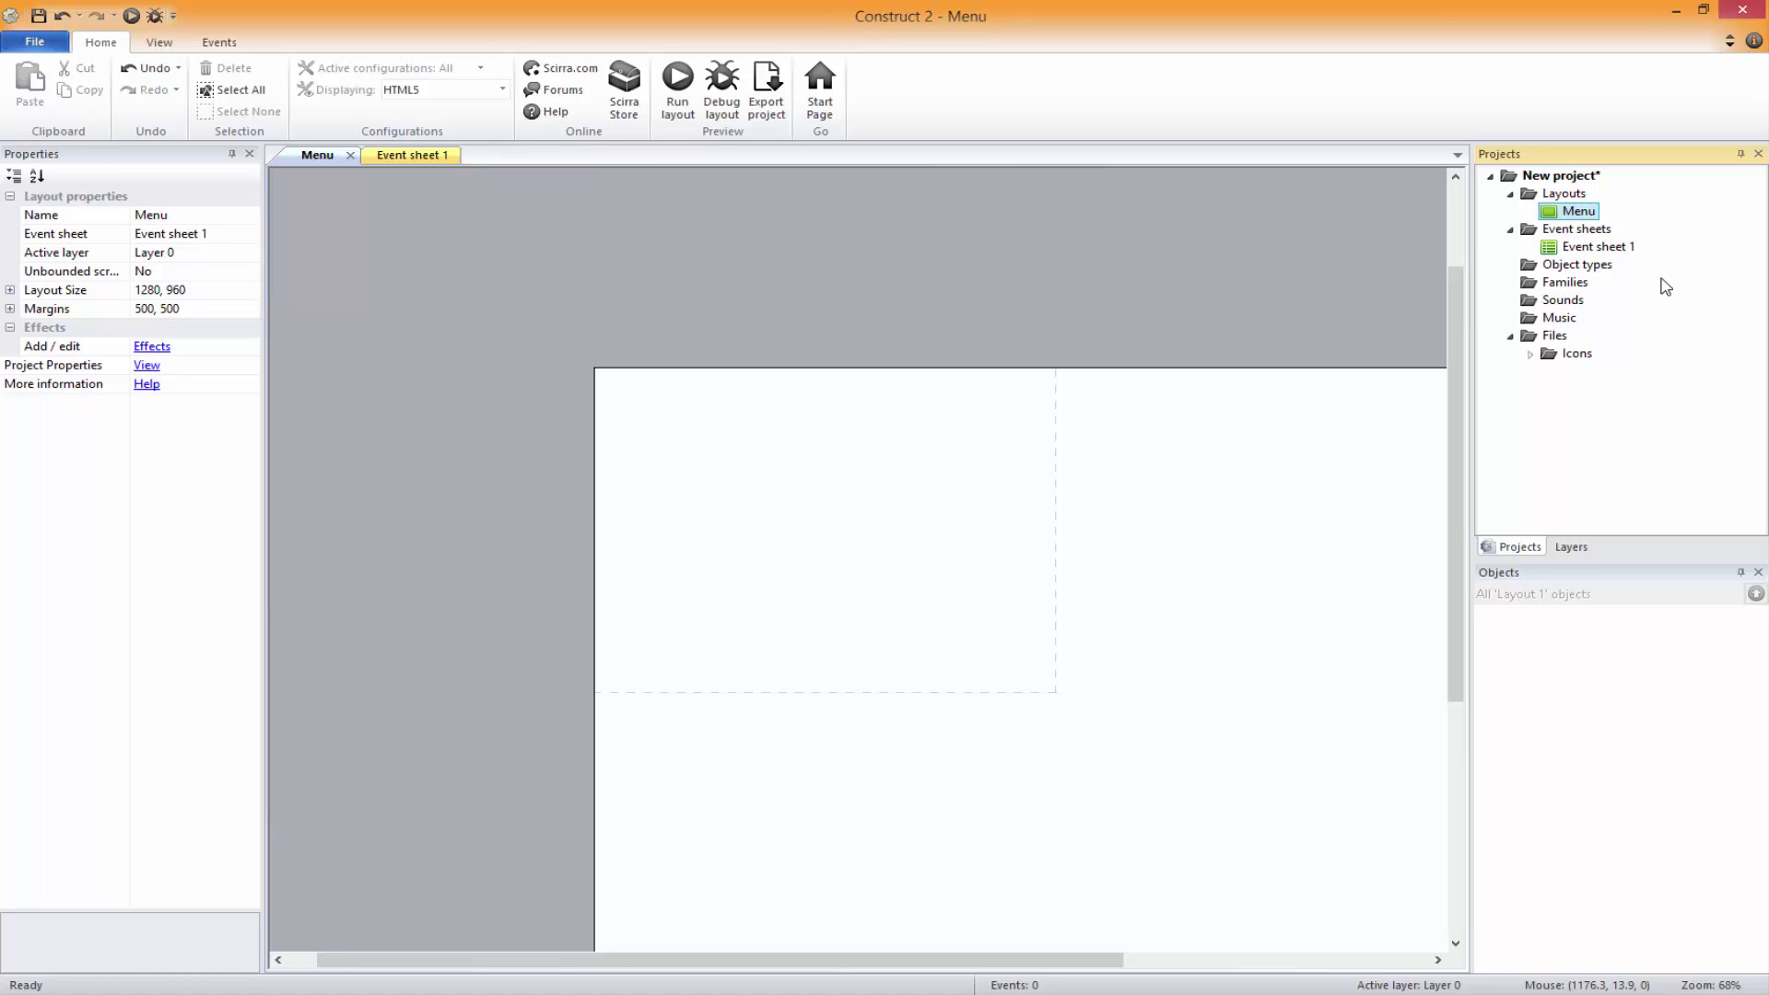
Rename the project's event sheet to "Menu"
click(1601, 247)
key(F2)
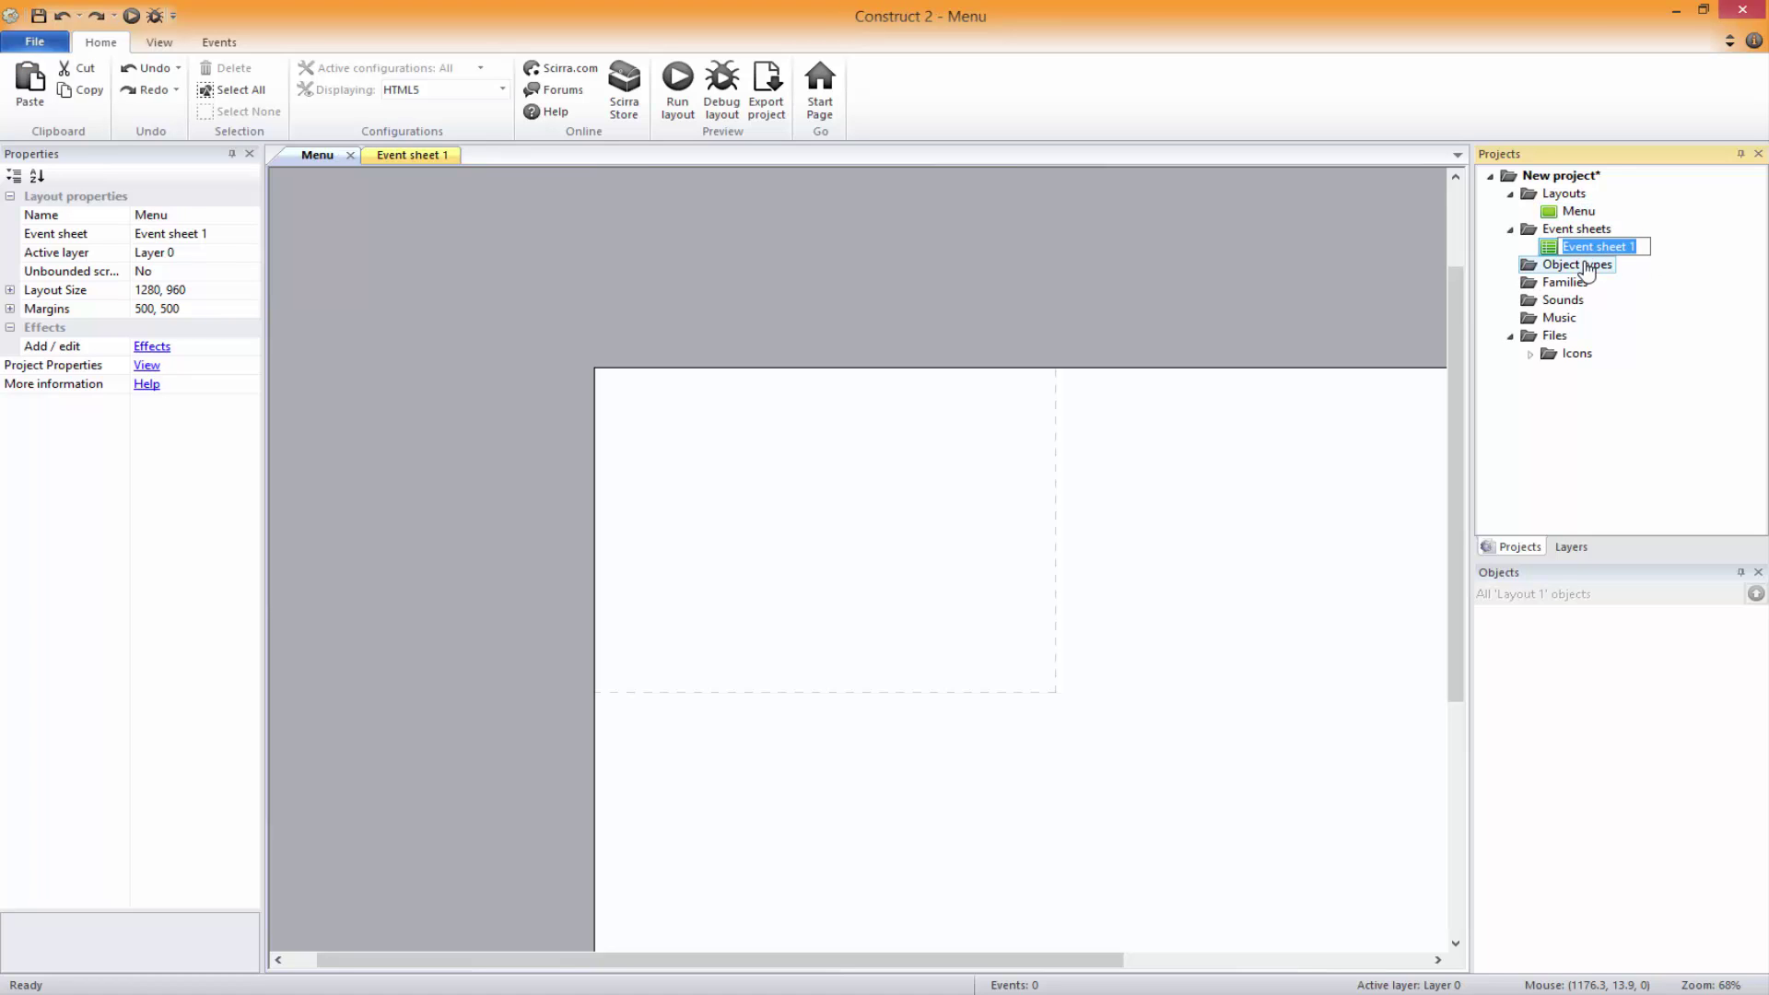
text(Menu)
key(Return)
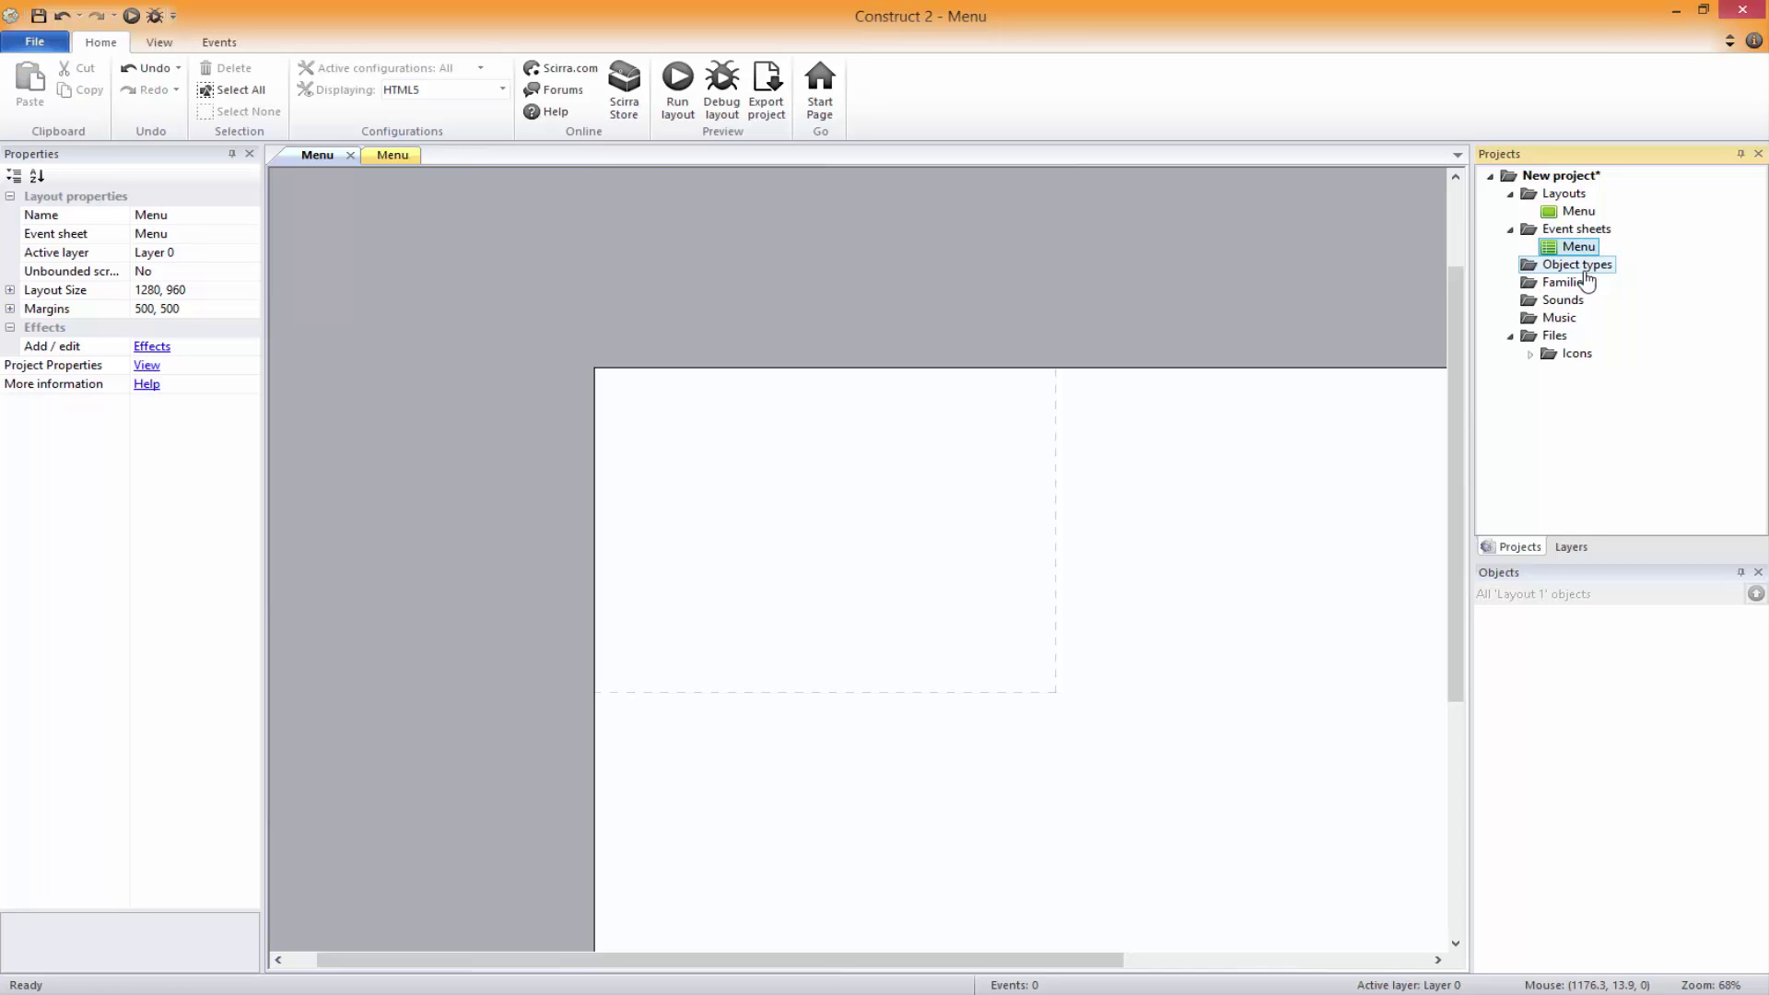
Add a second layout together with its own event sheet and name the layout "Level 1"
right_click(1557, 175)
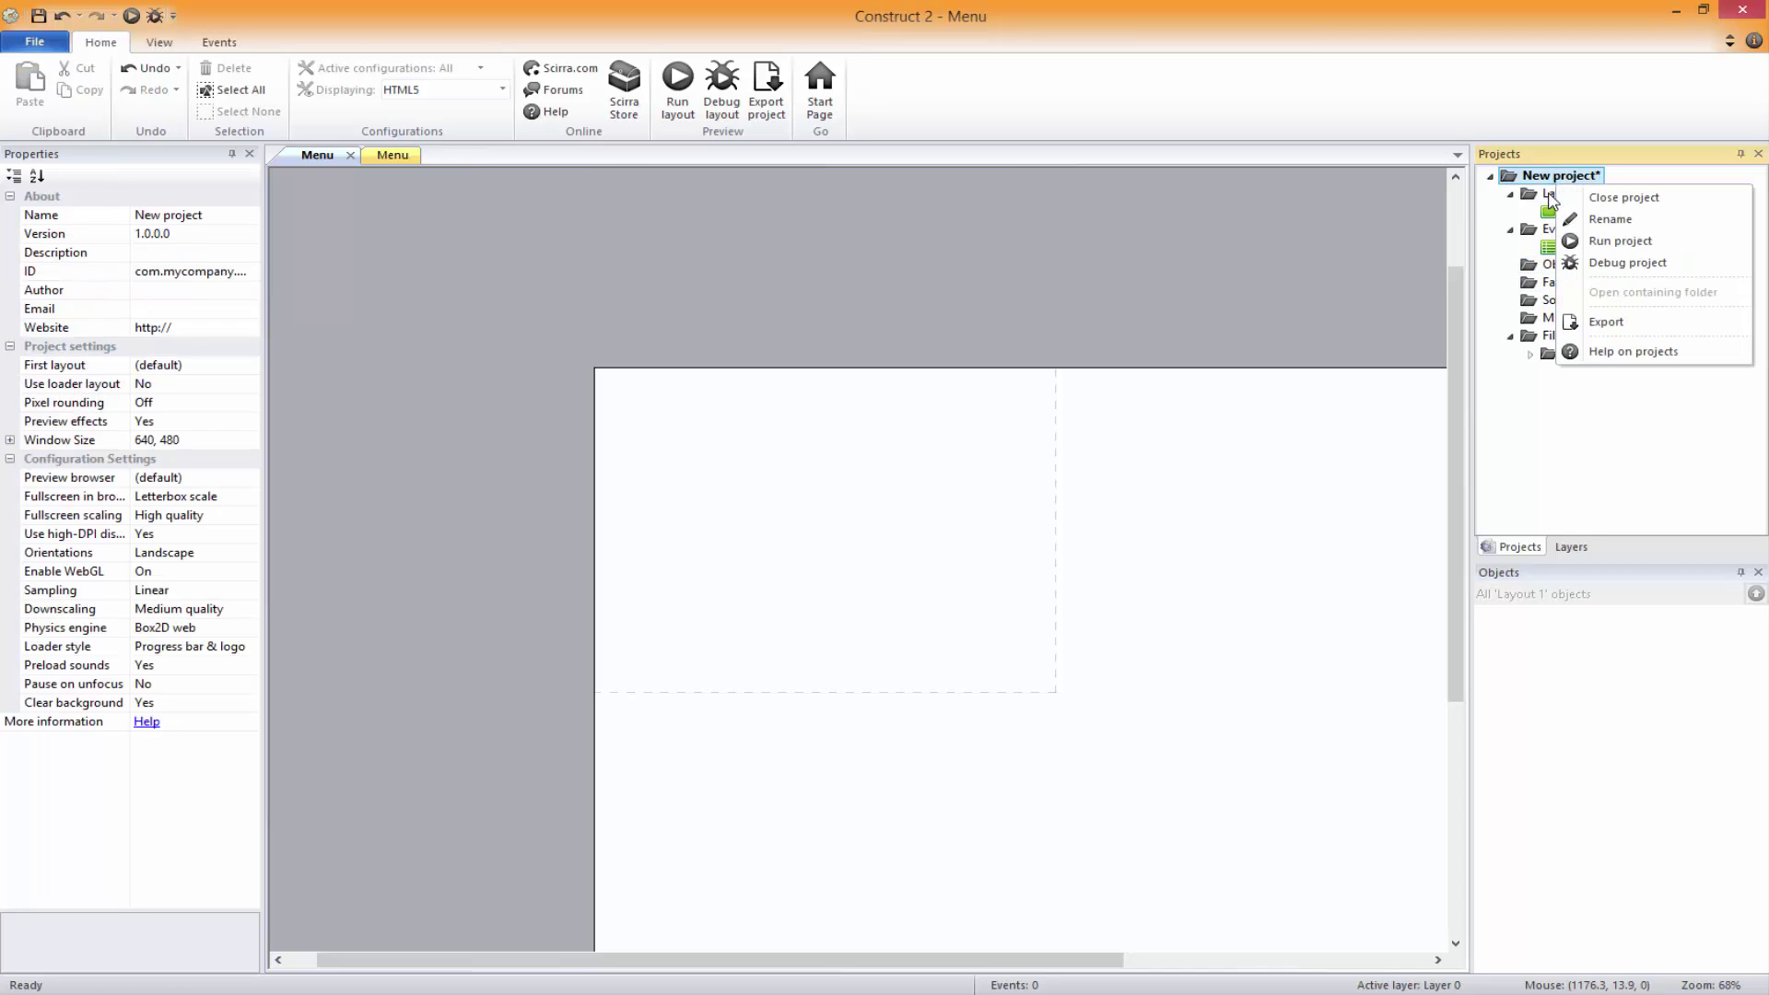
right_click(1555, 193)
click(1612, 206)
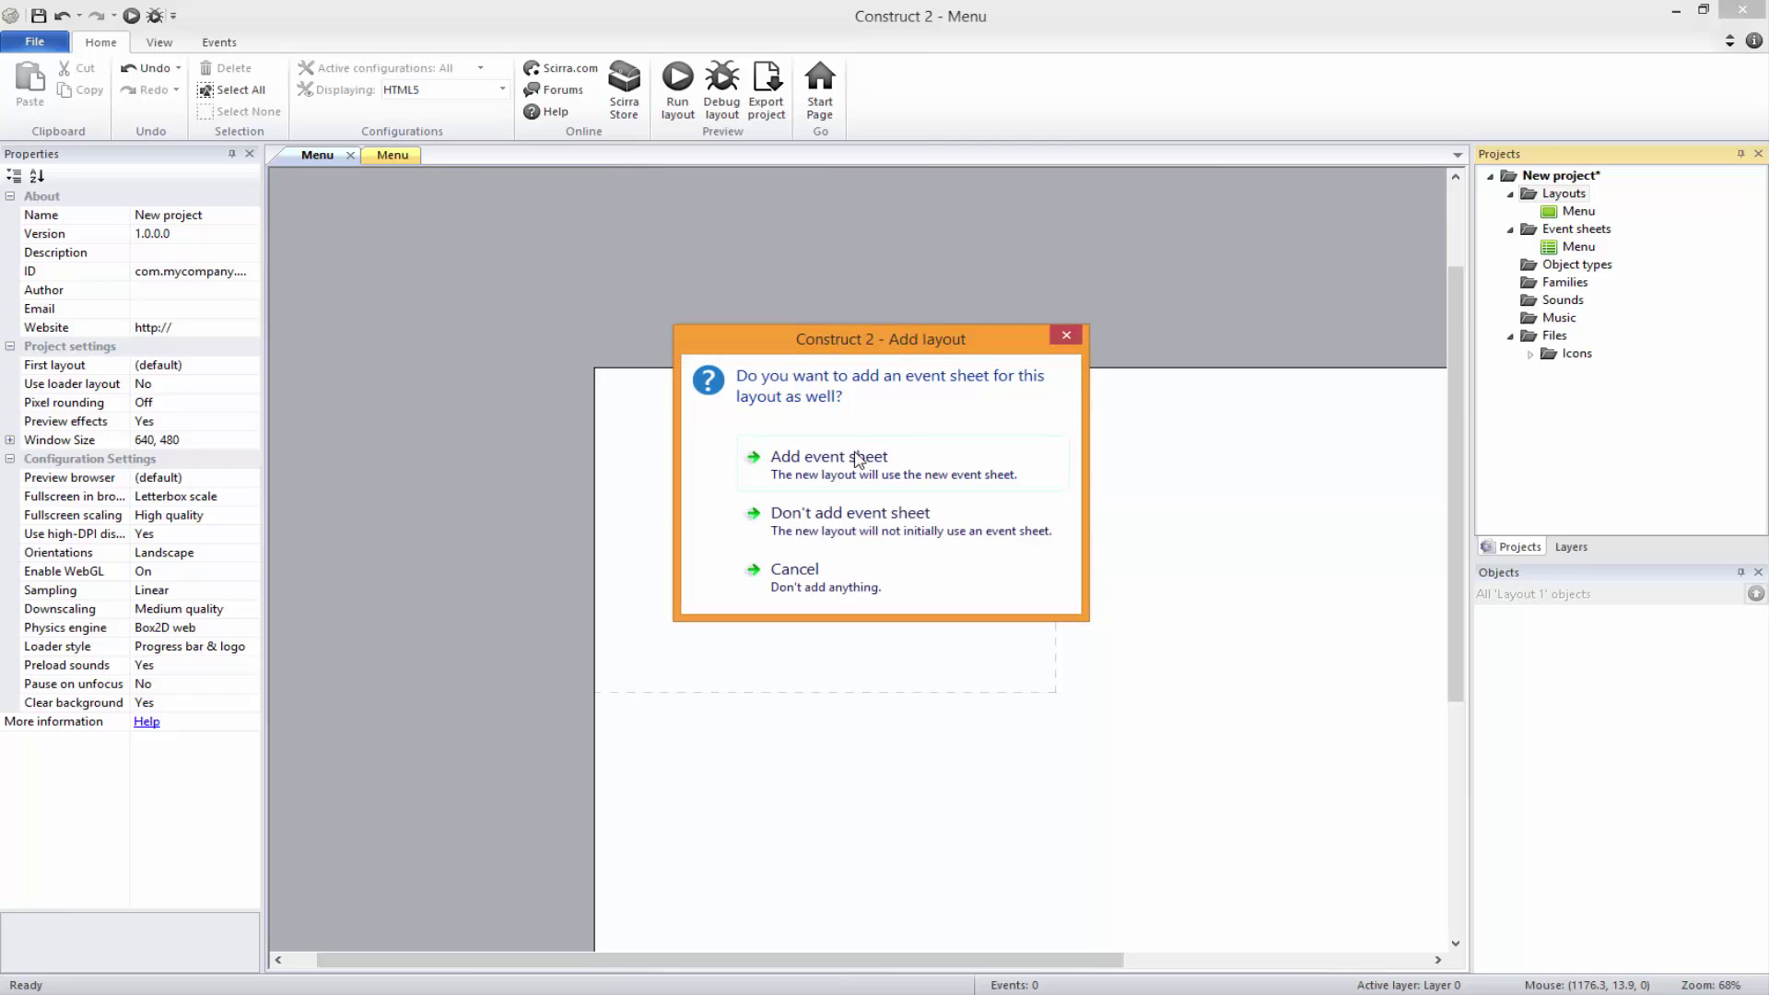
click(829, 458)
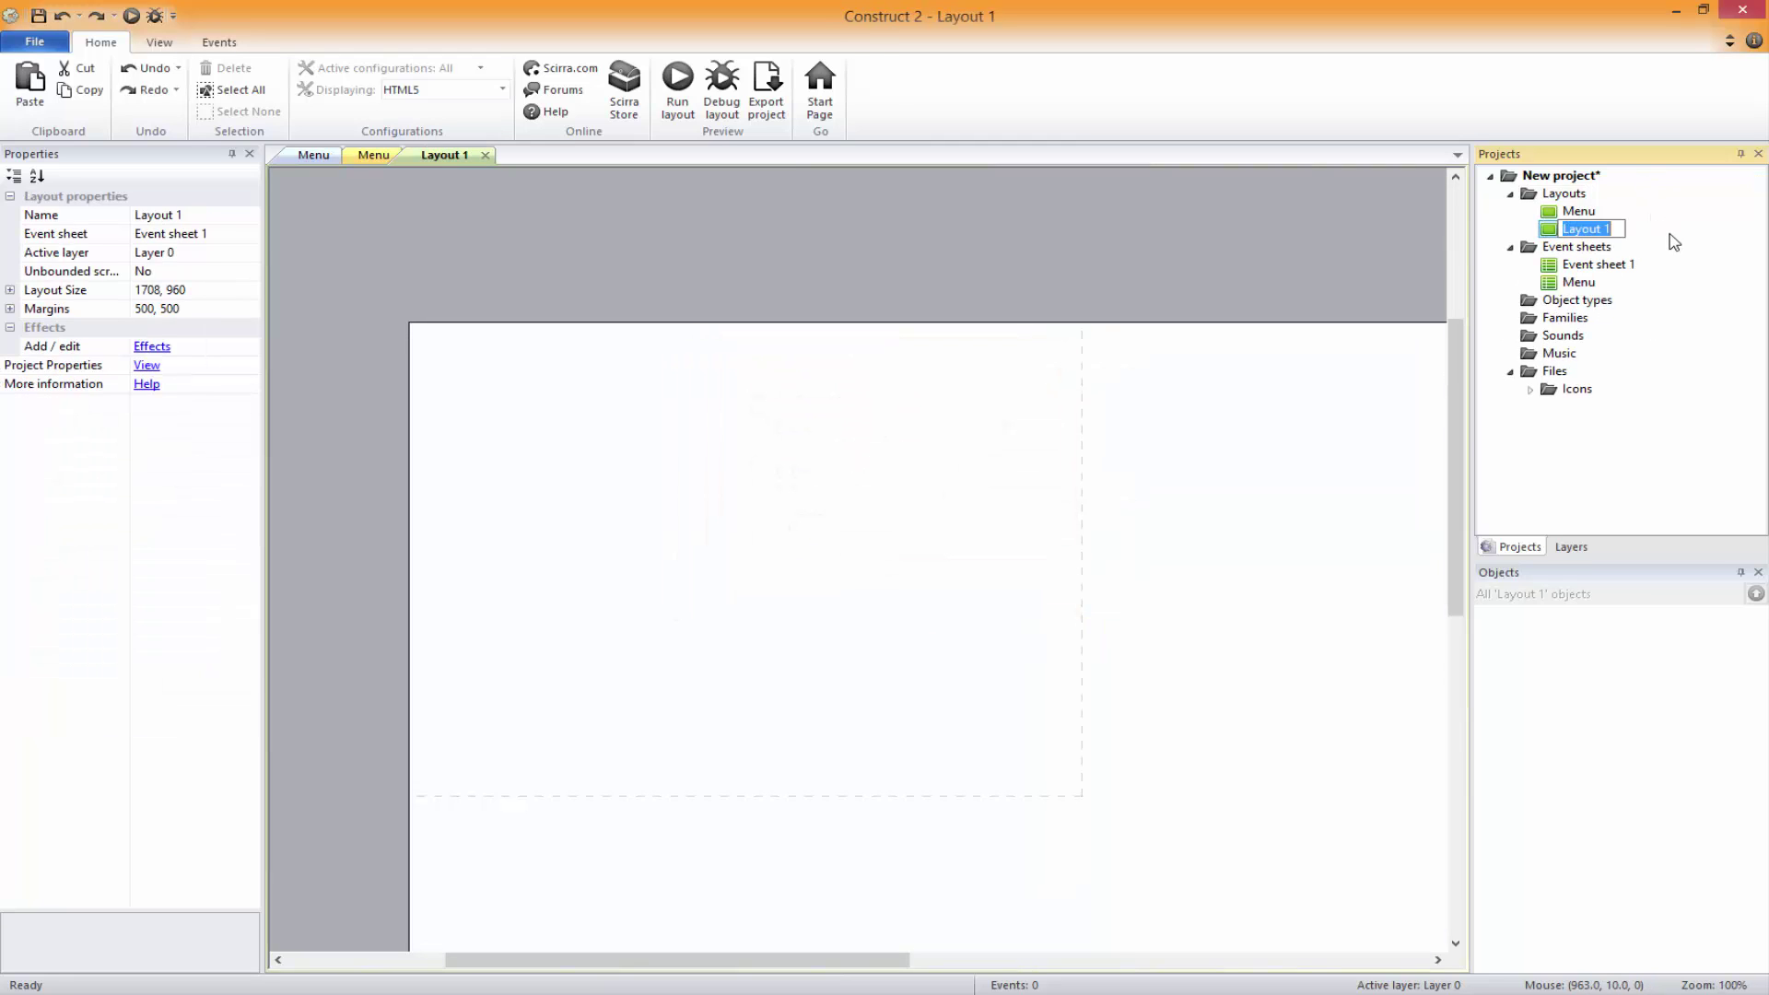
text(Level 1)
key(Return)
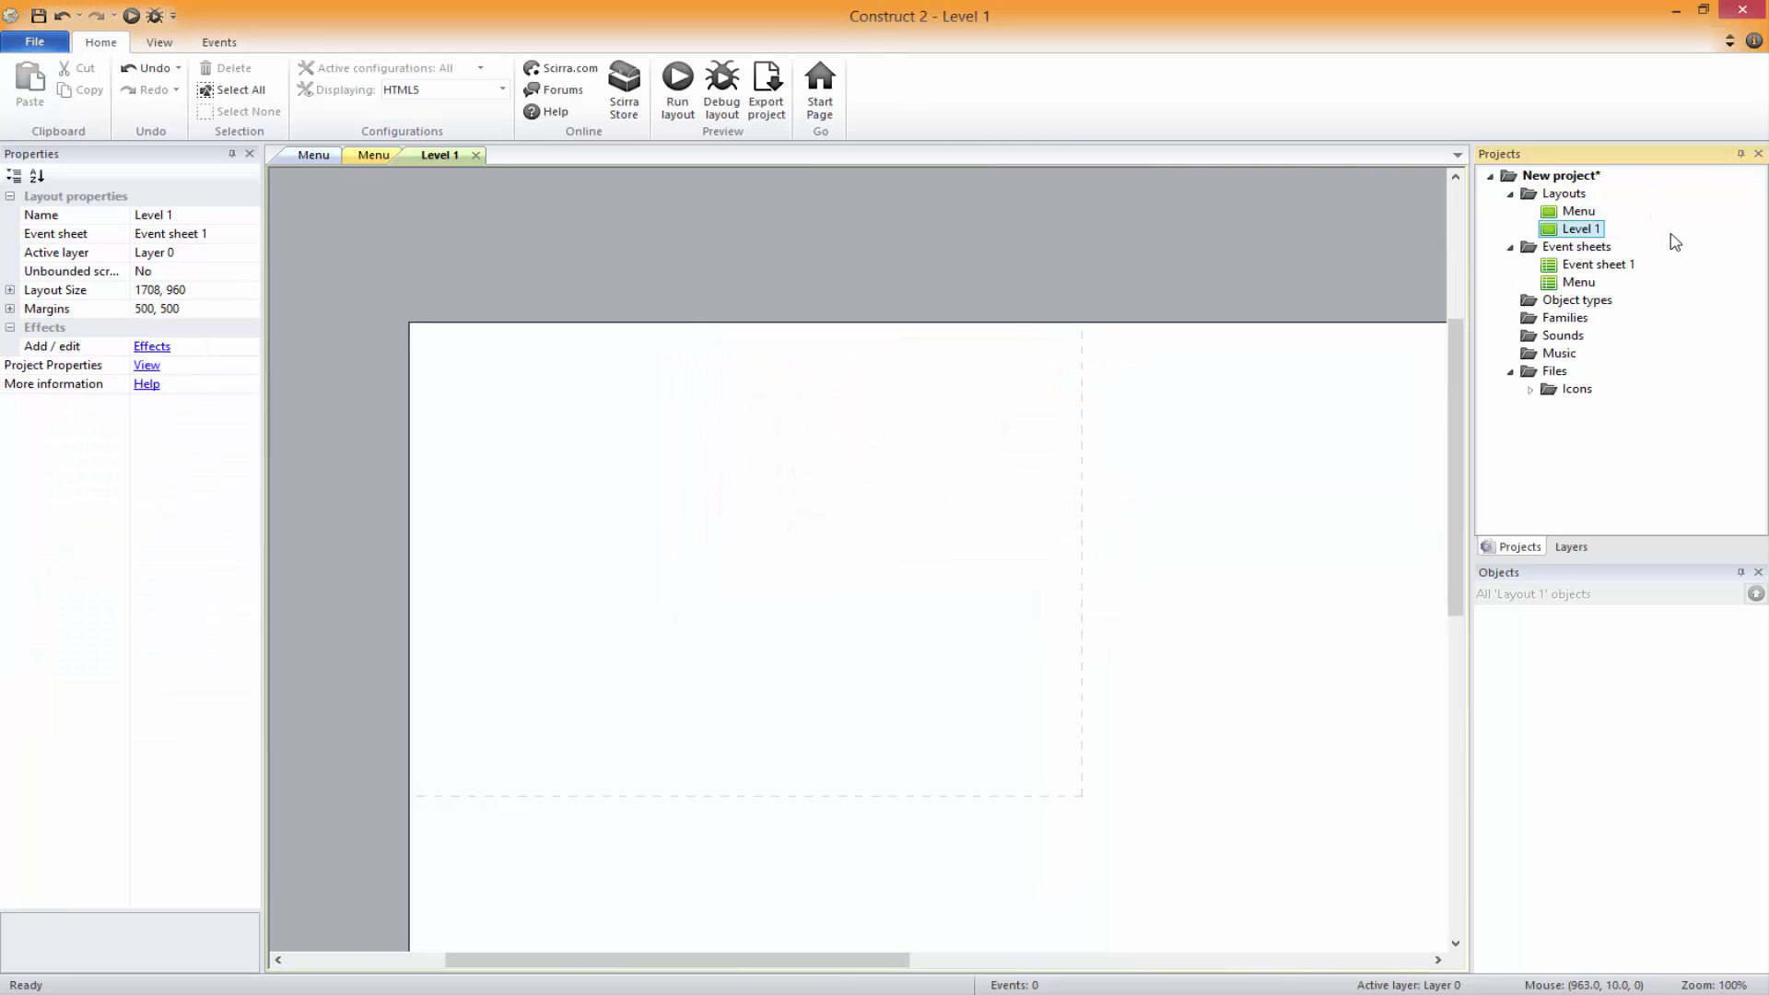
Rename the event sheet belonging to the Level 1 layout to "Levels"
click(1607, 266)
click(1616, 266)
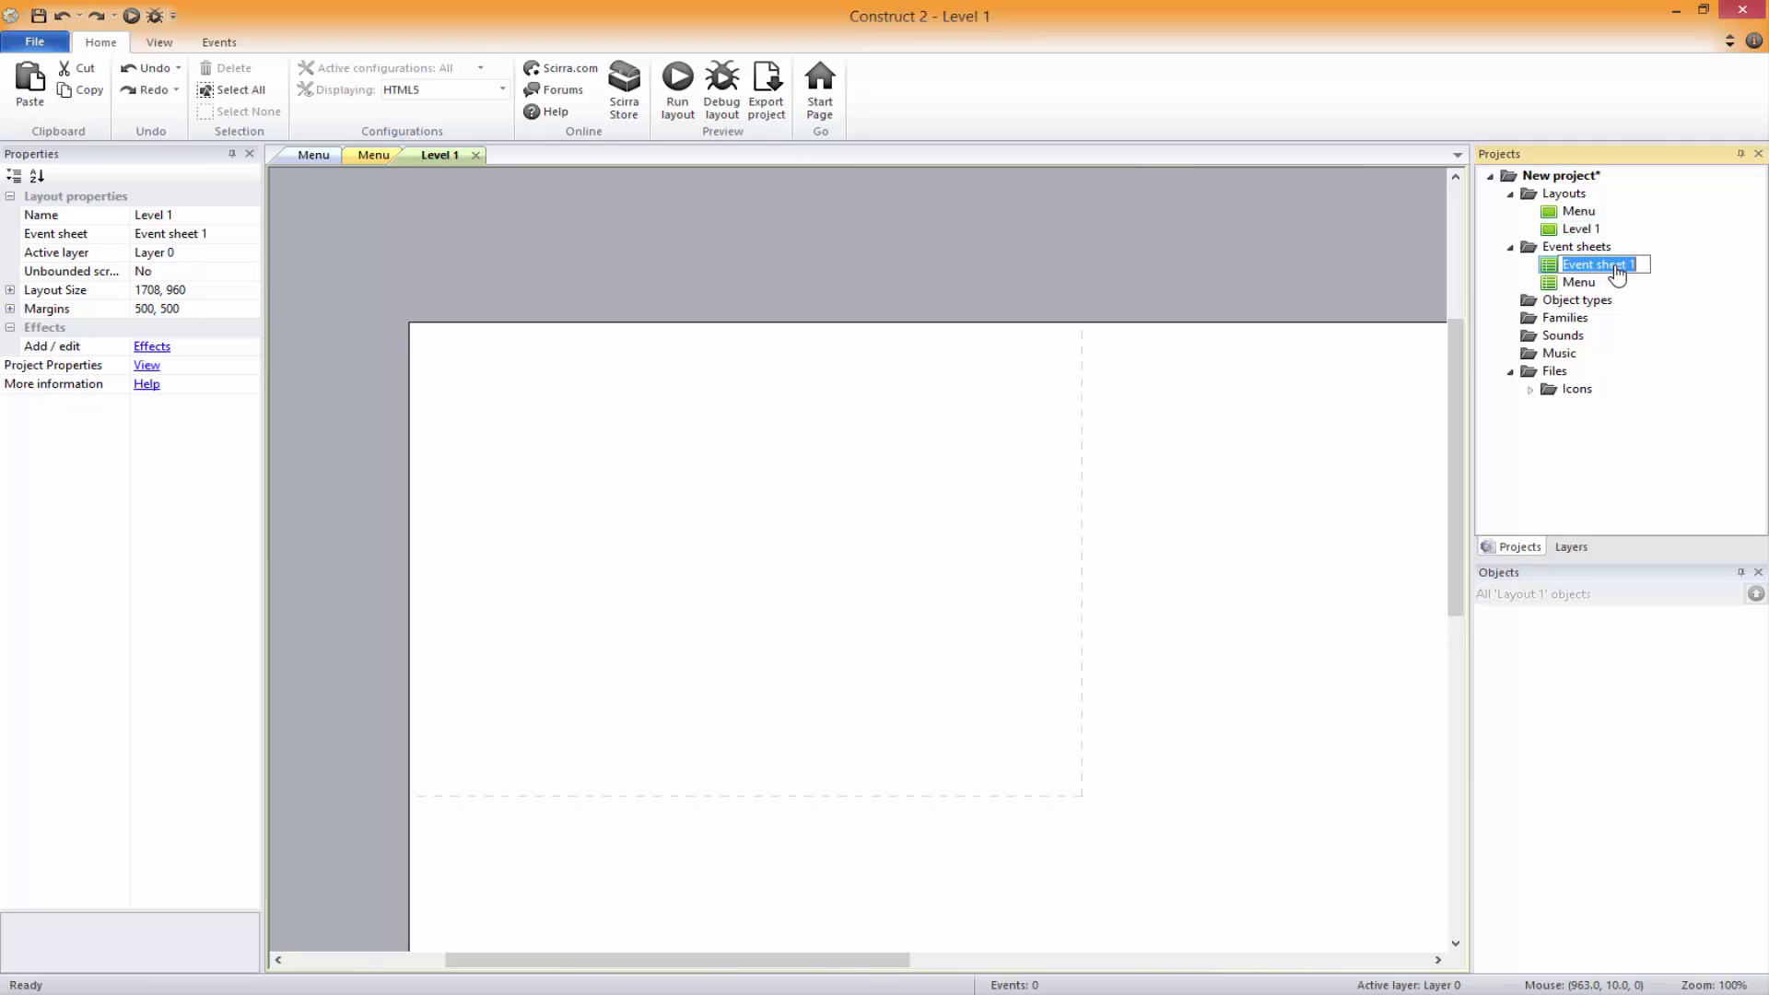
text(Levels)
key(Return)
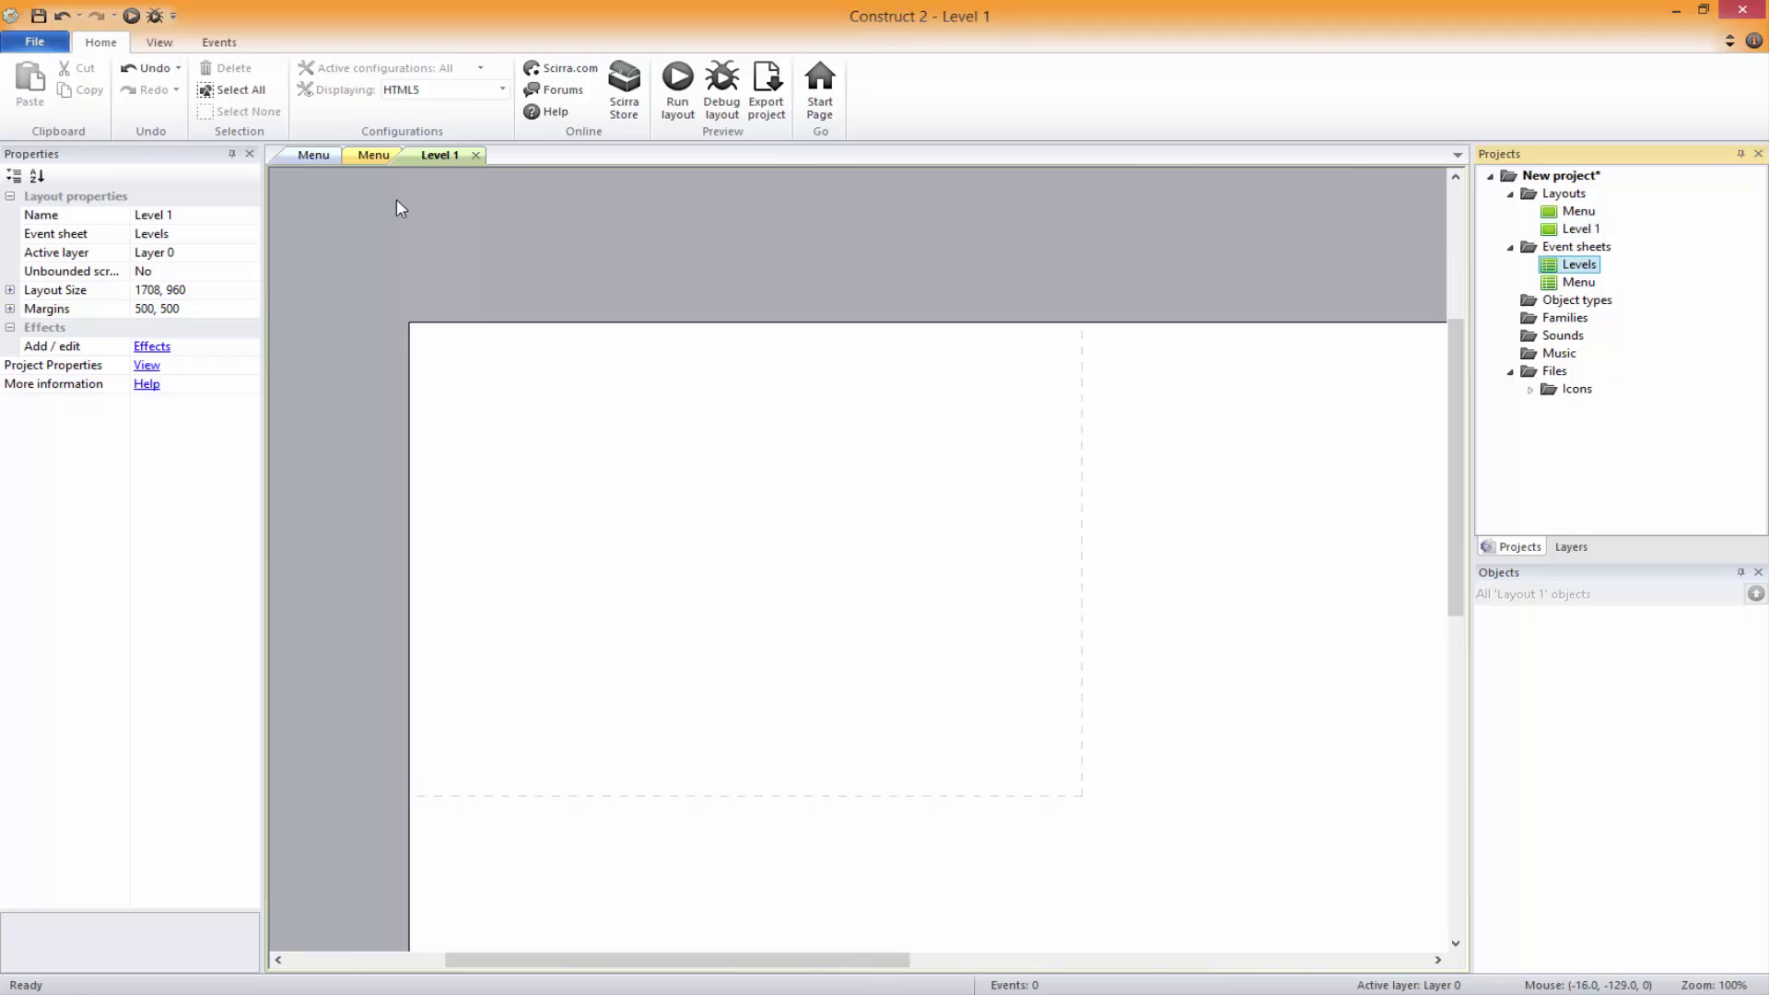
Open the Levels event sheet for editing, and return to the Menu layout with its layout properties shown
double_click(1579, 266)
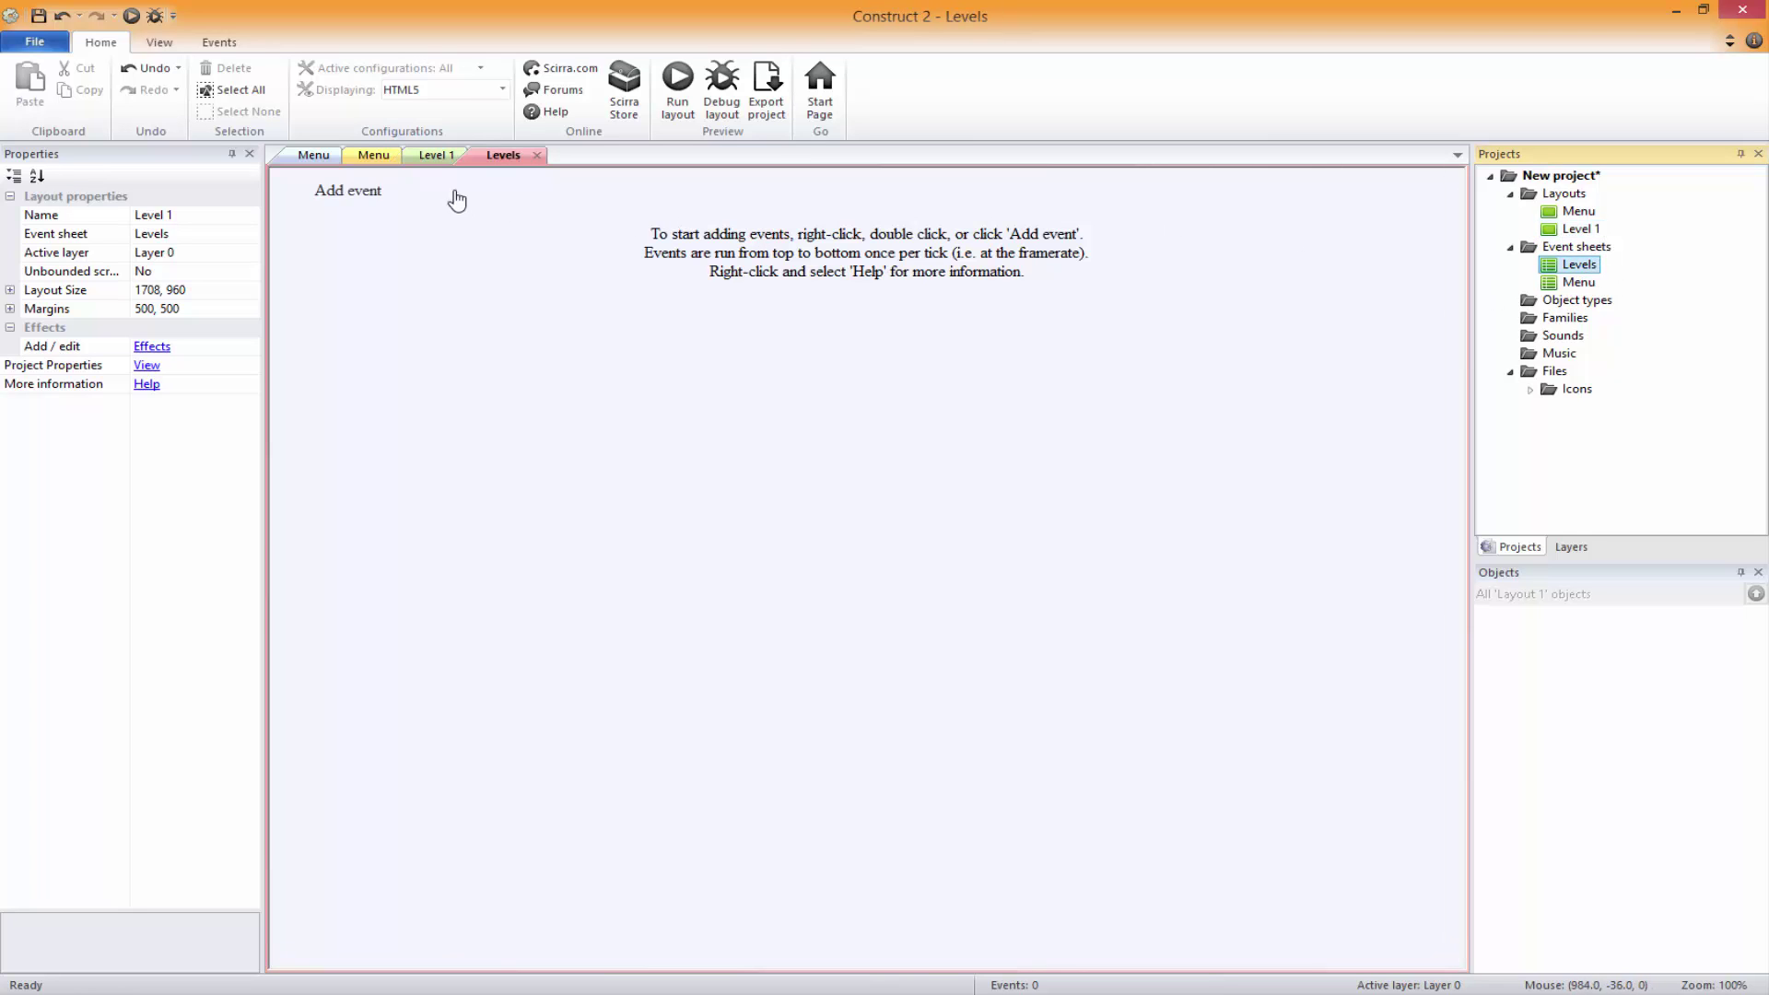
click(436, 158)
click(373, 155)
click(313, 155)
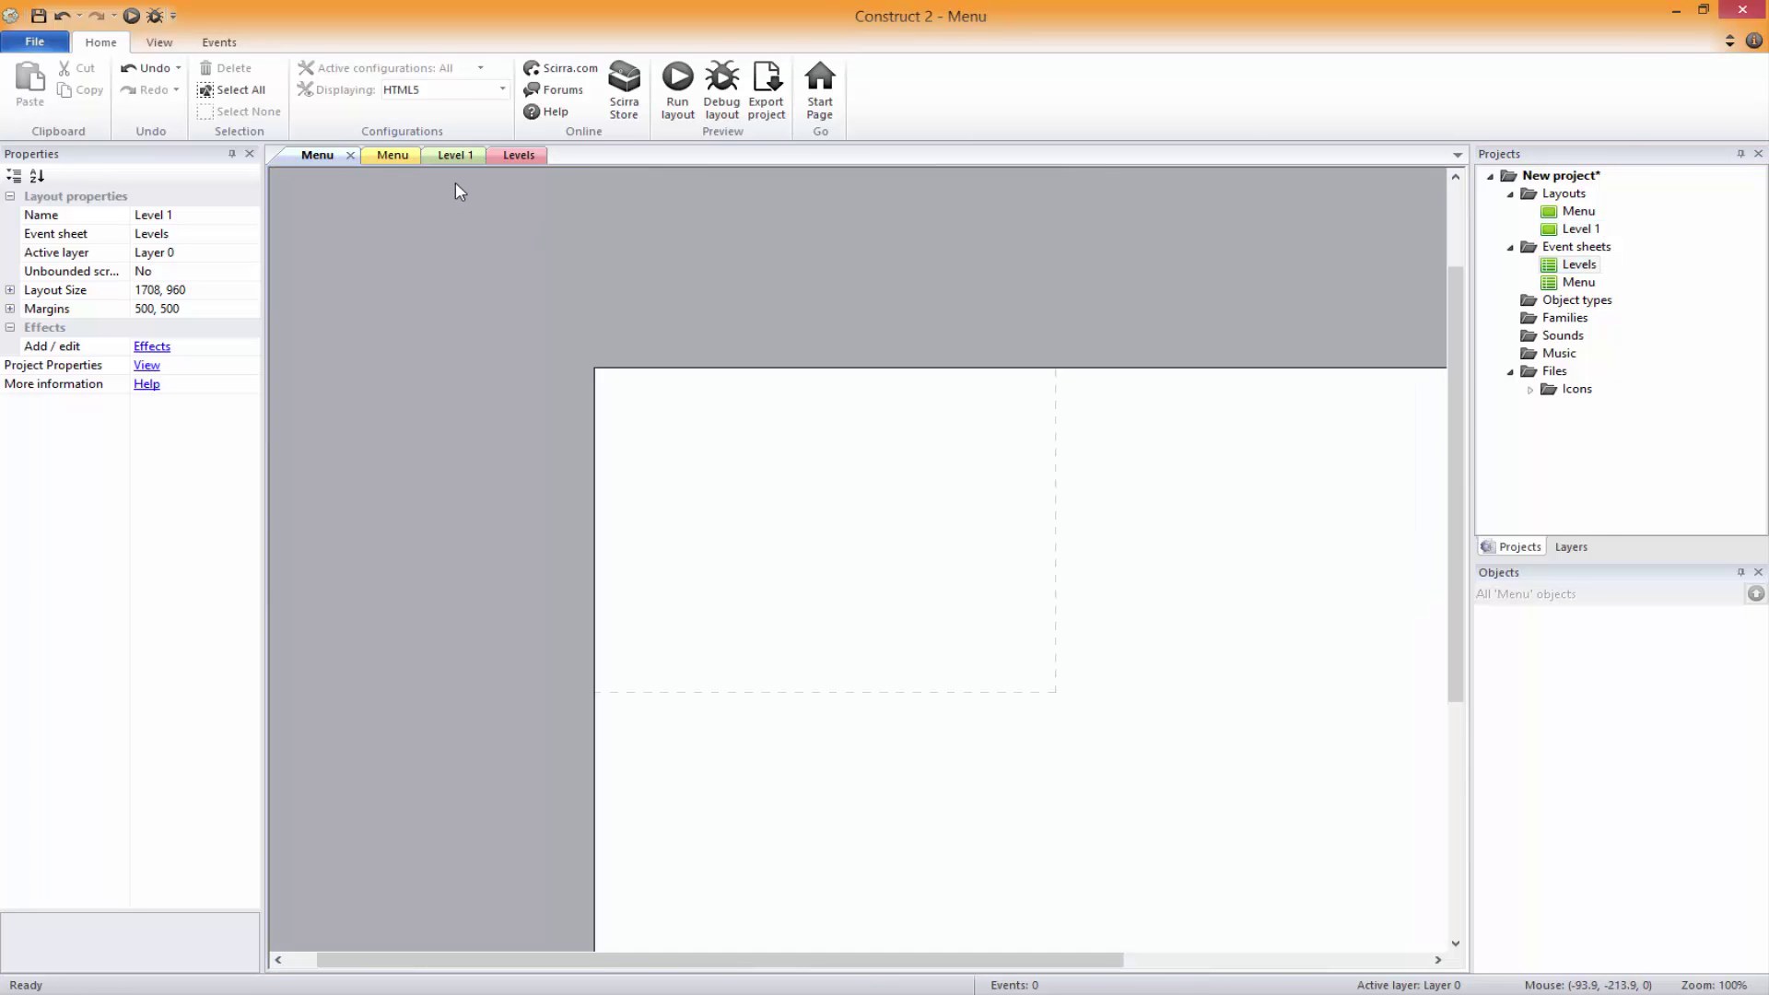
click(786, 433)
ctrl+scroll(976, 706, down, 5)
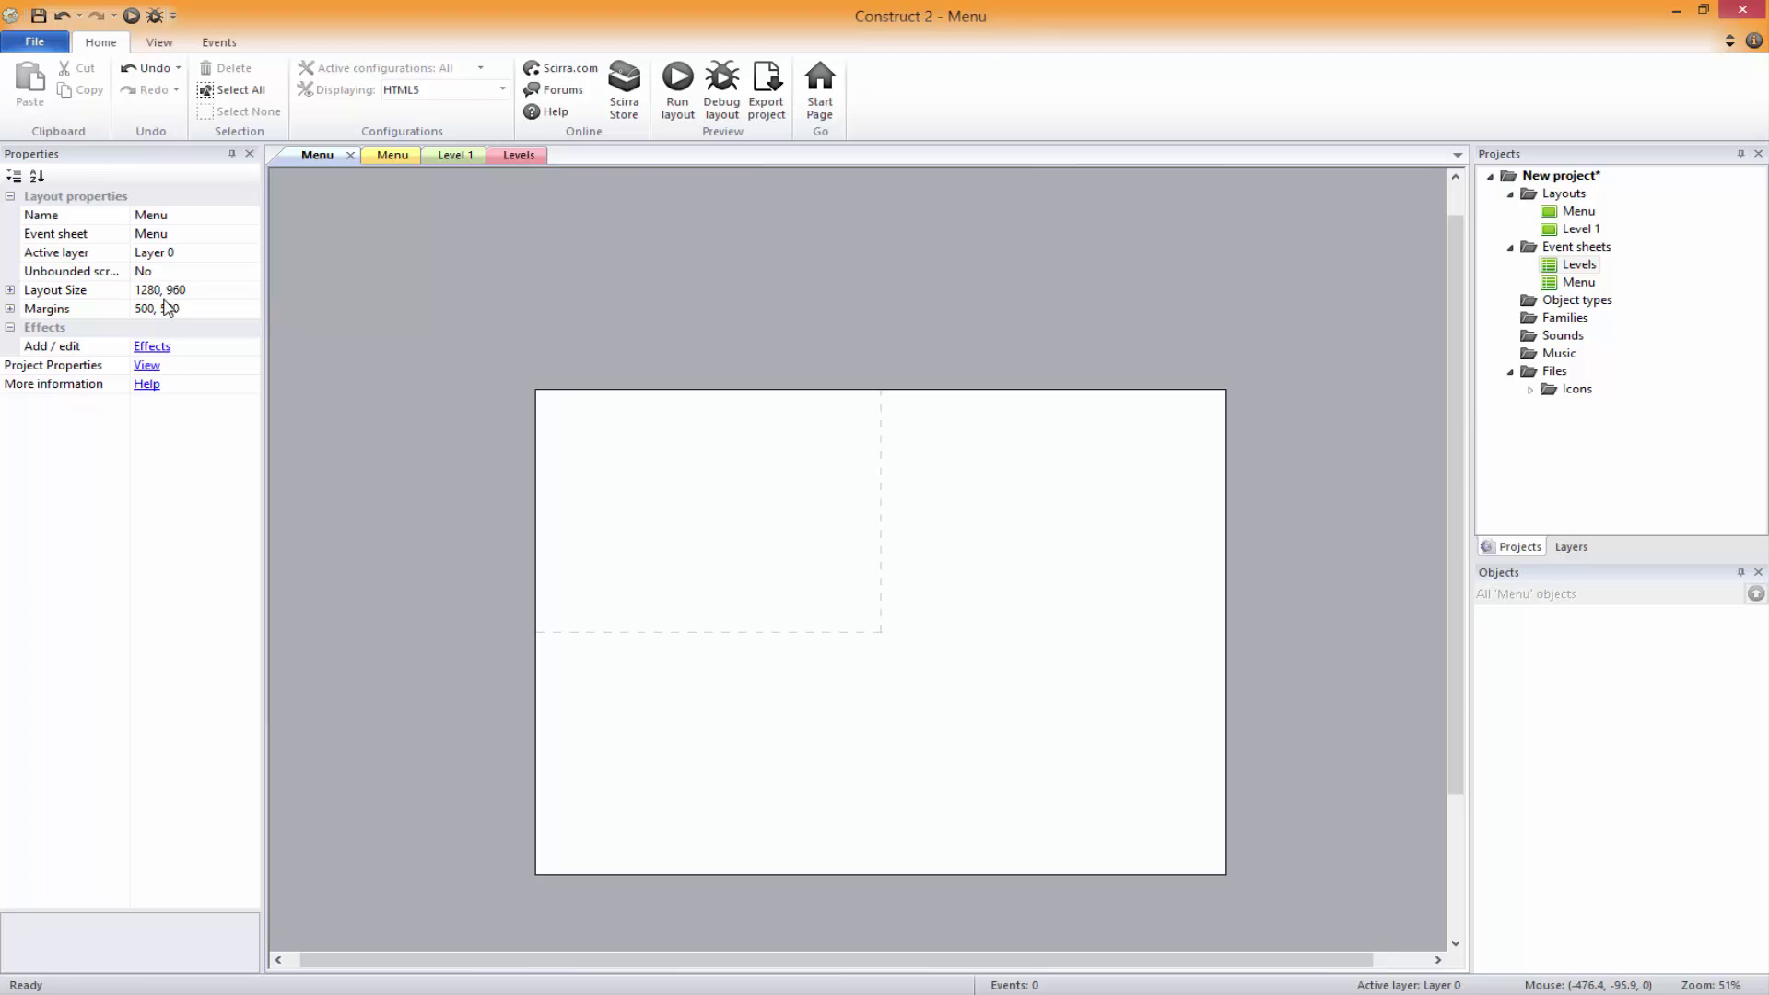
Set the Menu layout's size to 1280, 720 pixels
click(213, 291)
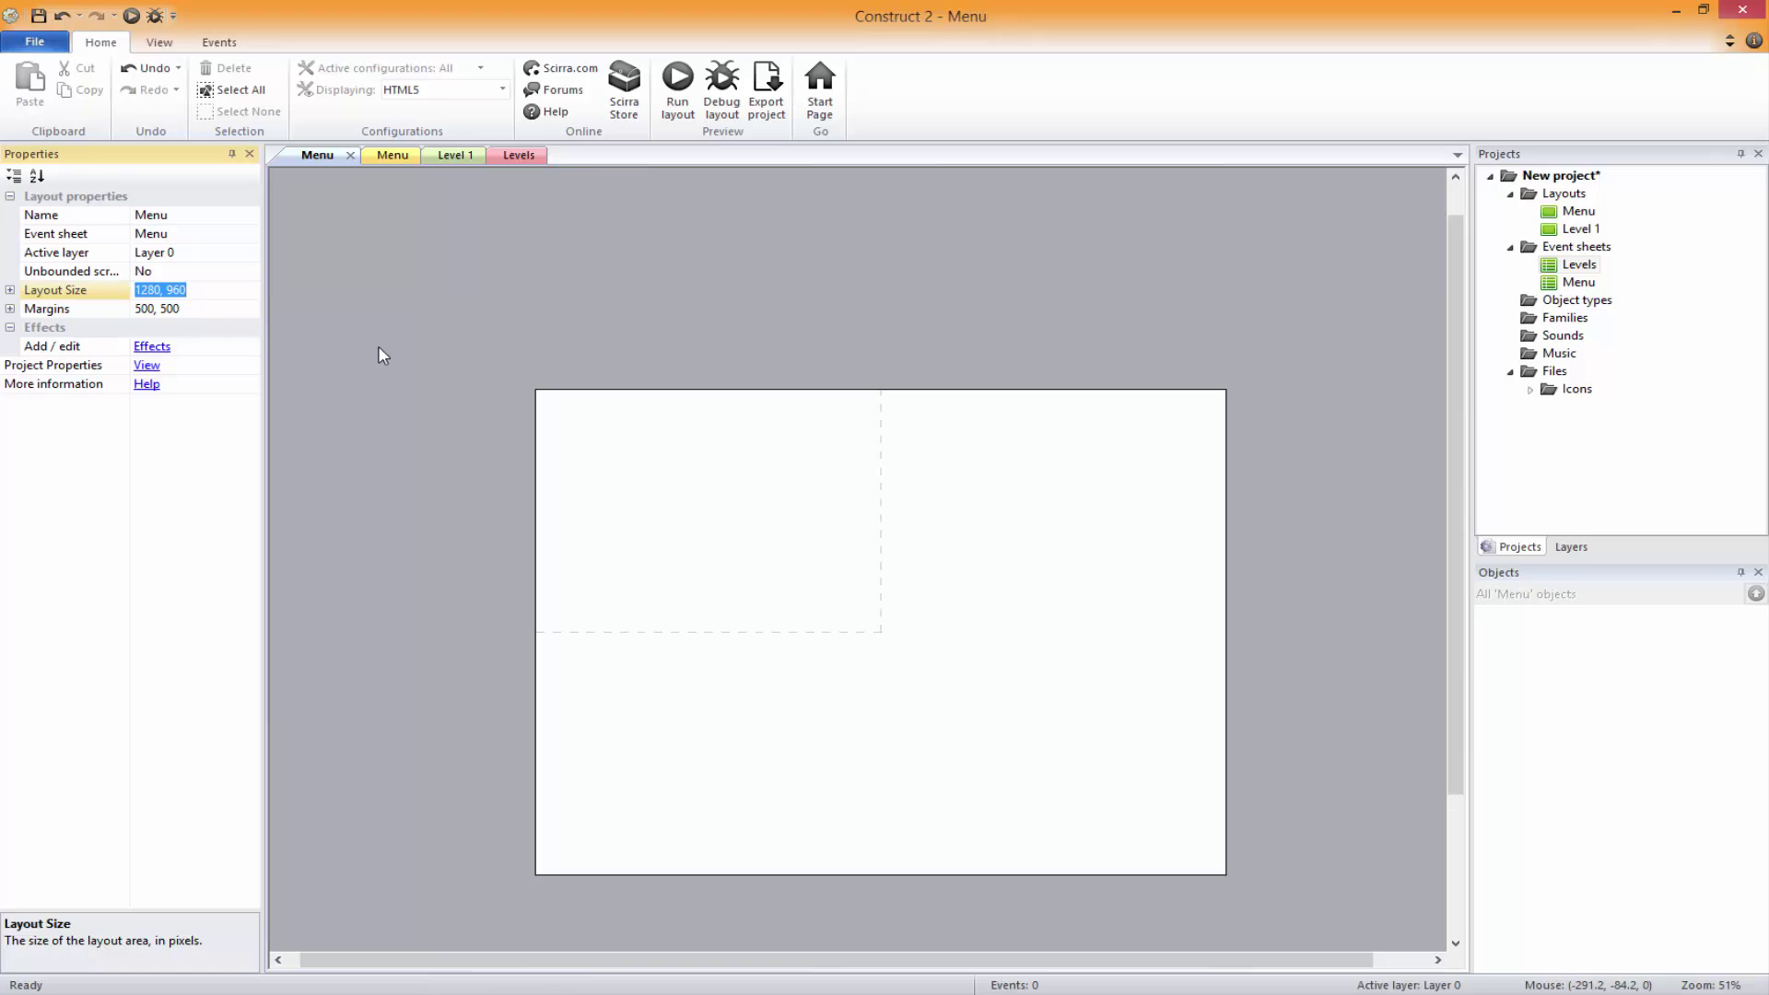
text(1270,710)
key(Return)
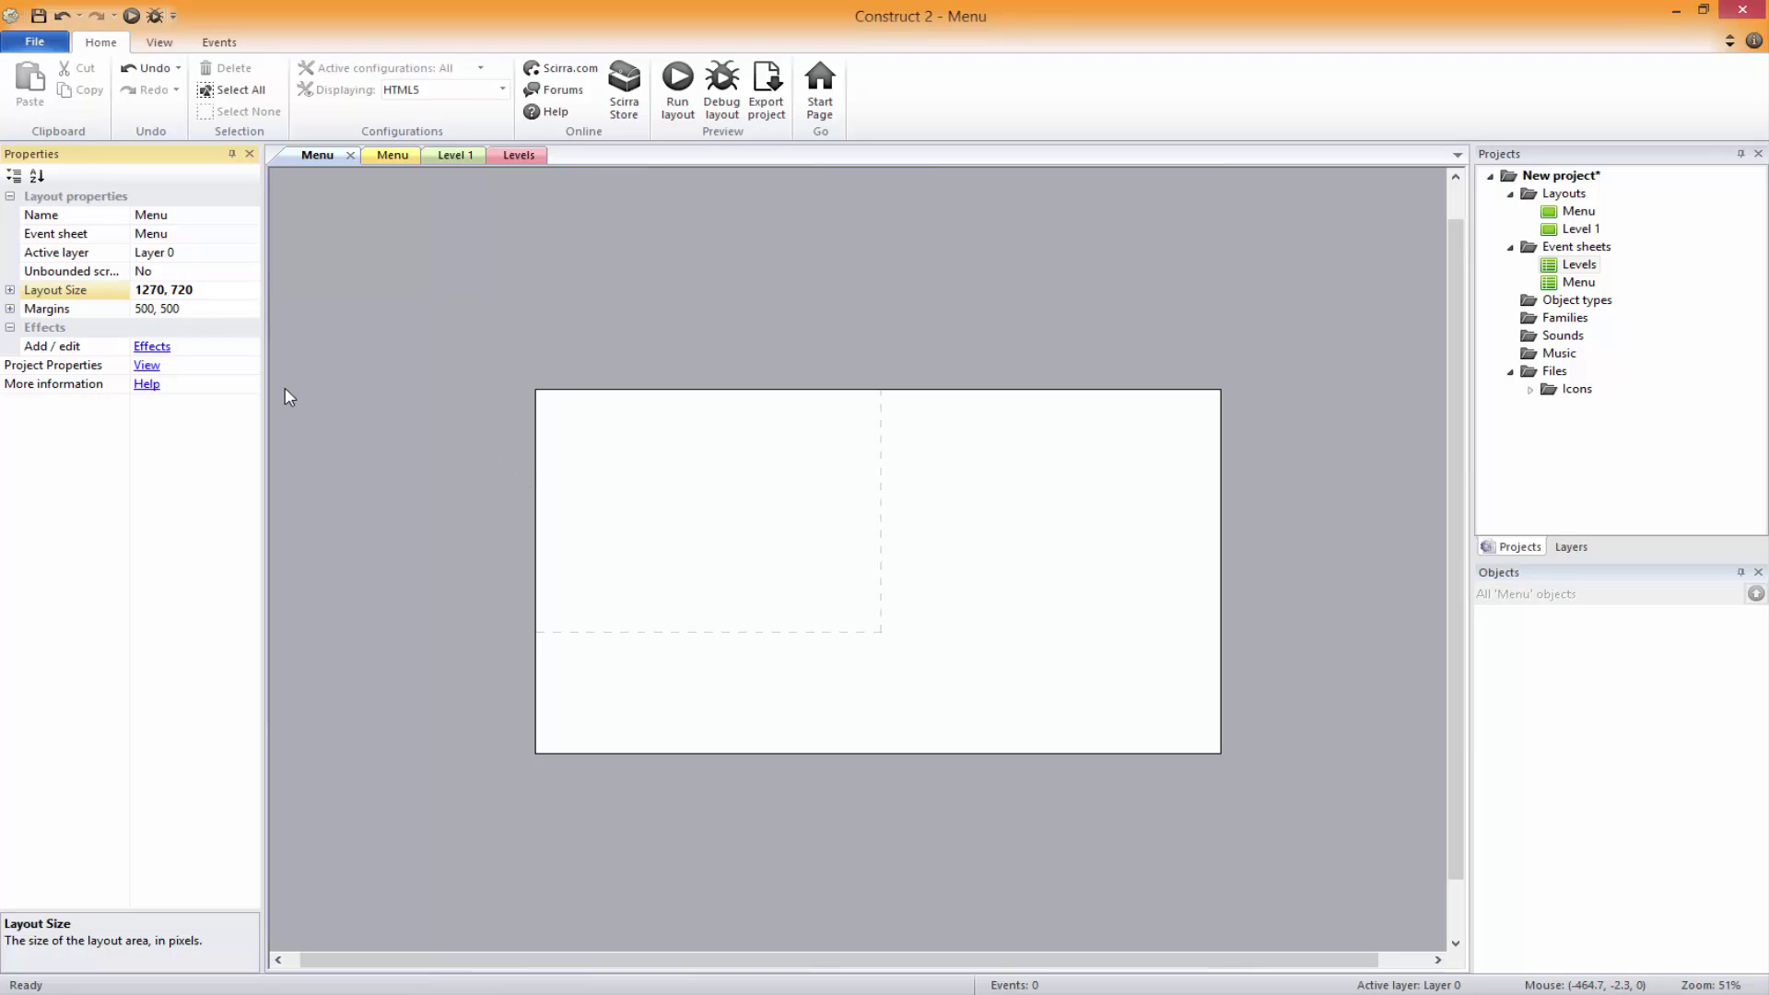
click(154, 288)
click(154, 288)
key(BackSpace)
text(8)
key(Return)
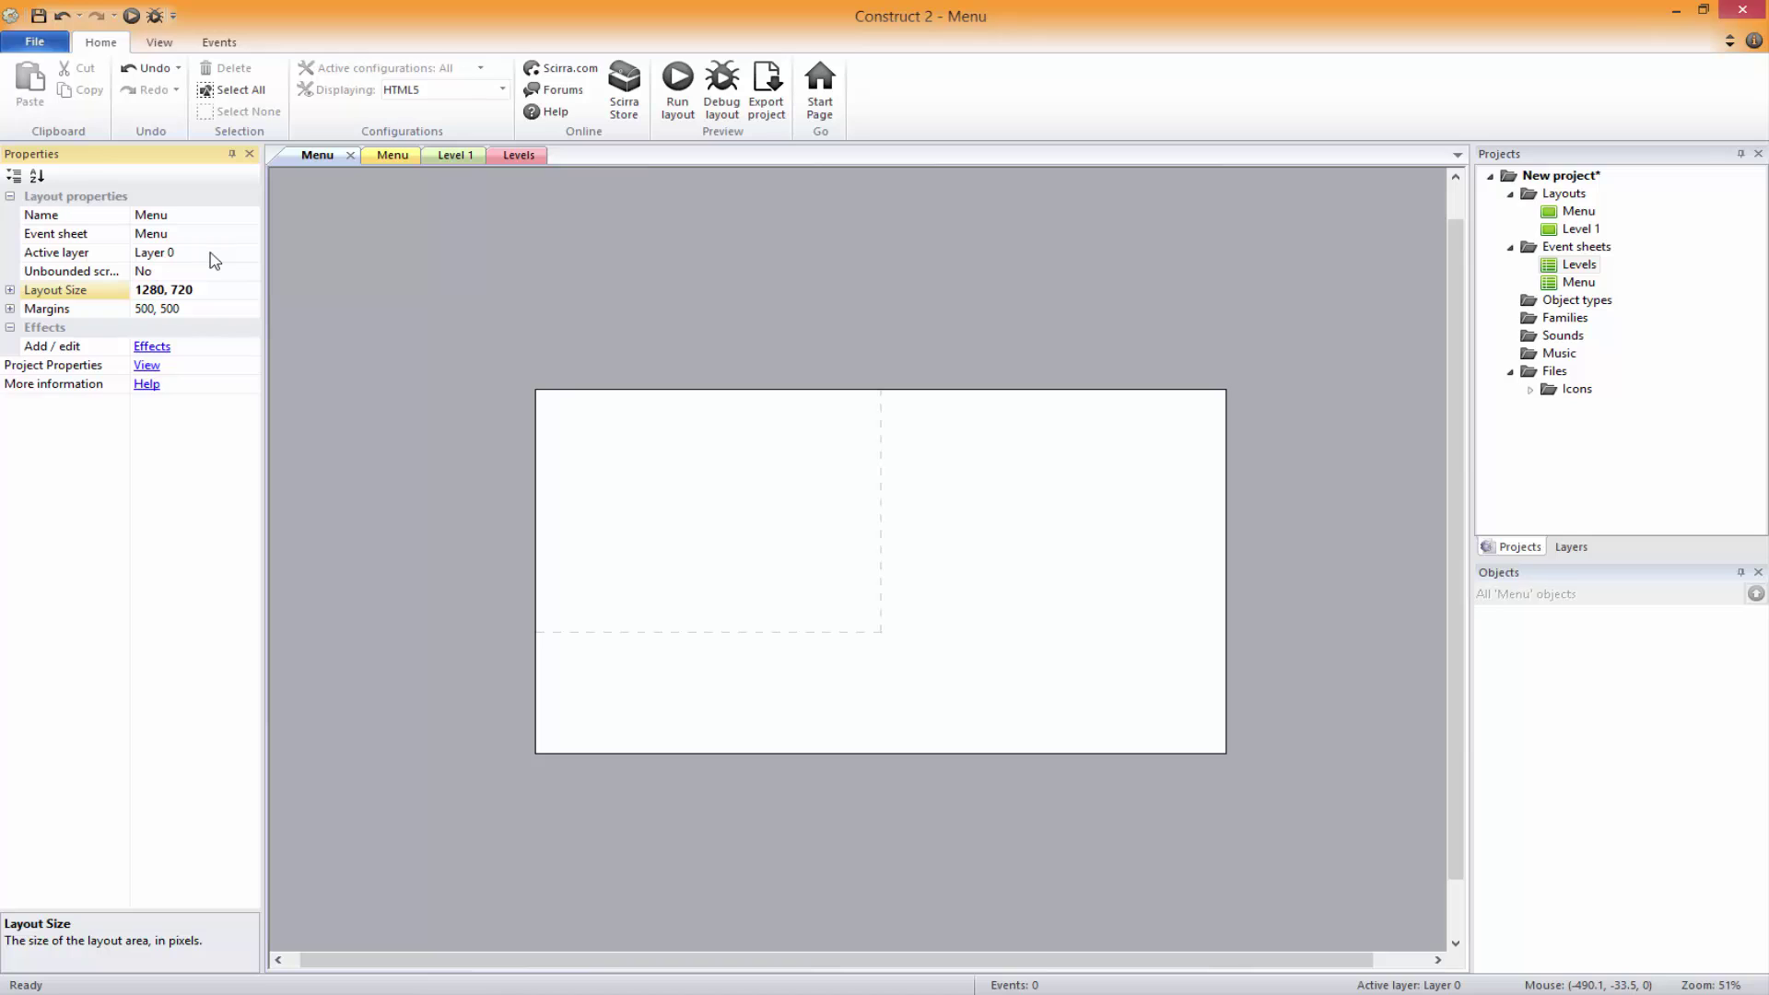
Set the project's window size to 640 pixels wide and half the Menu layout's height
click(147, 365)
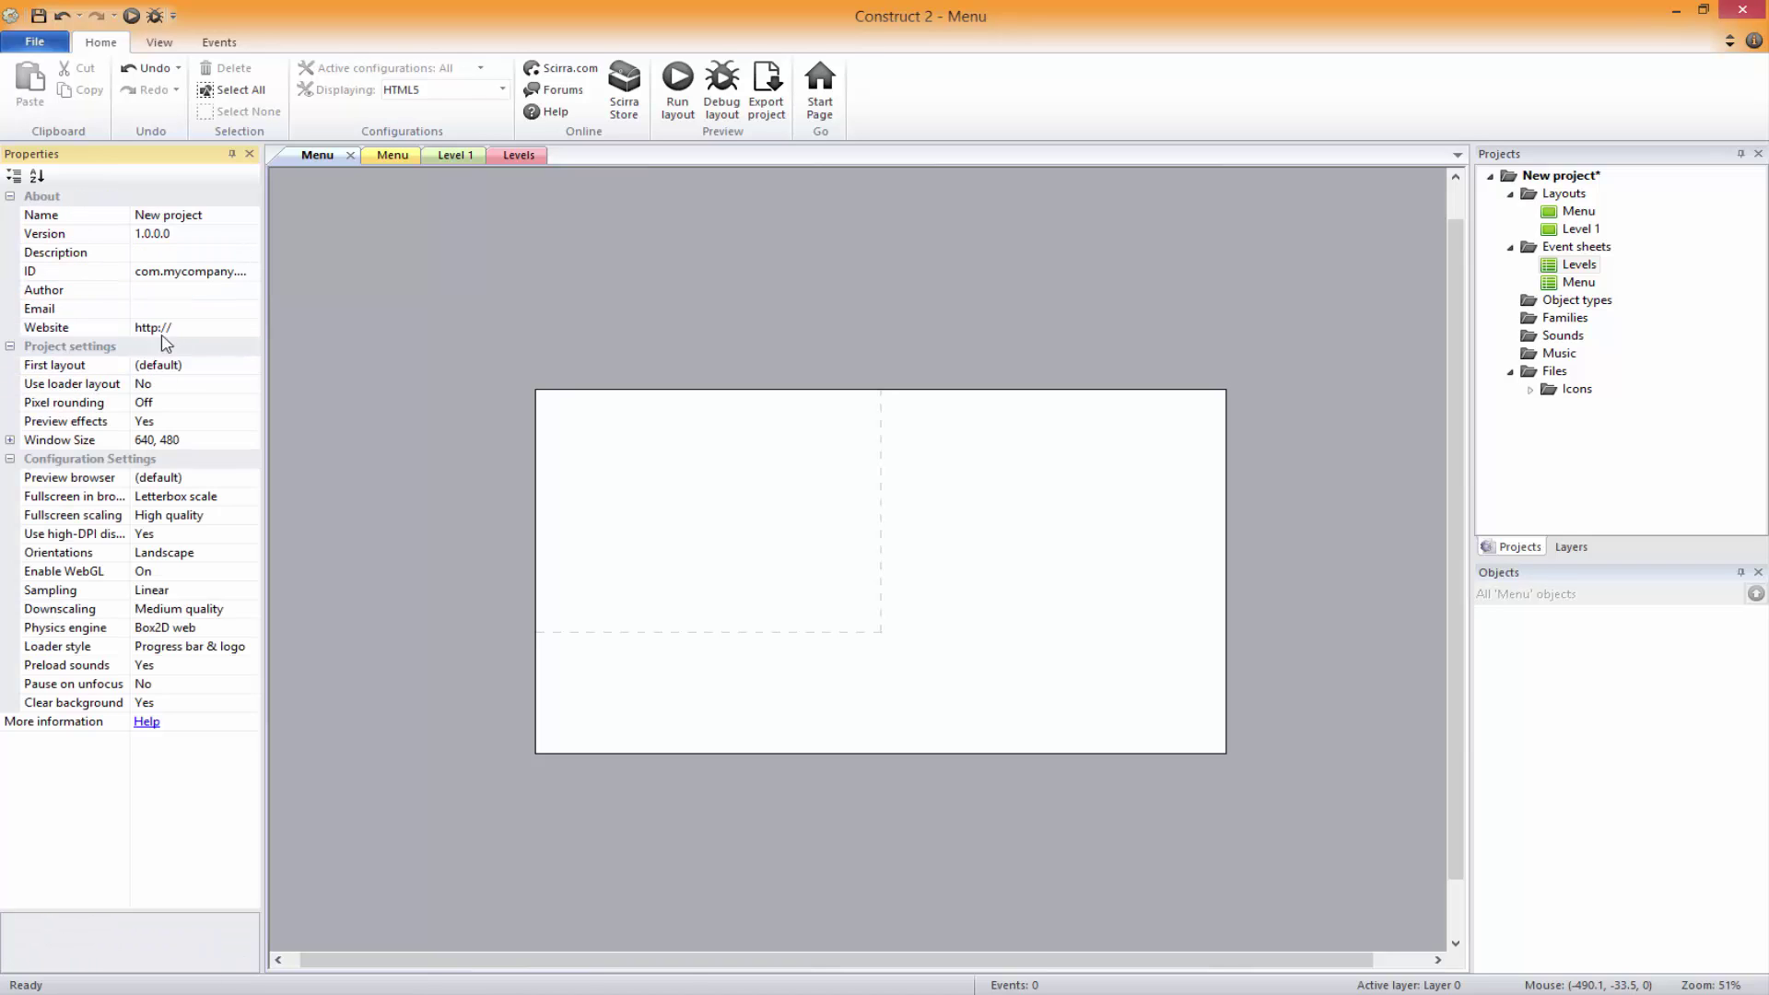
click(184, 439)
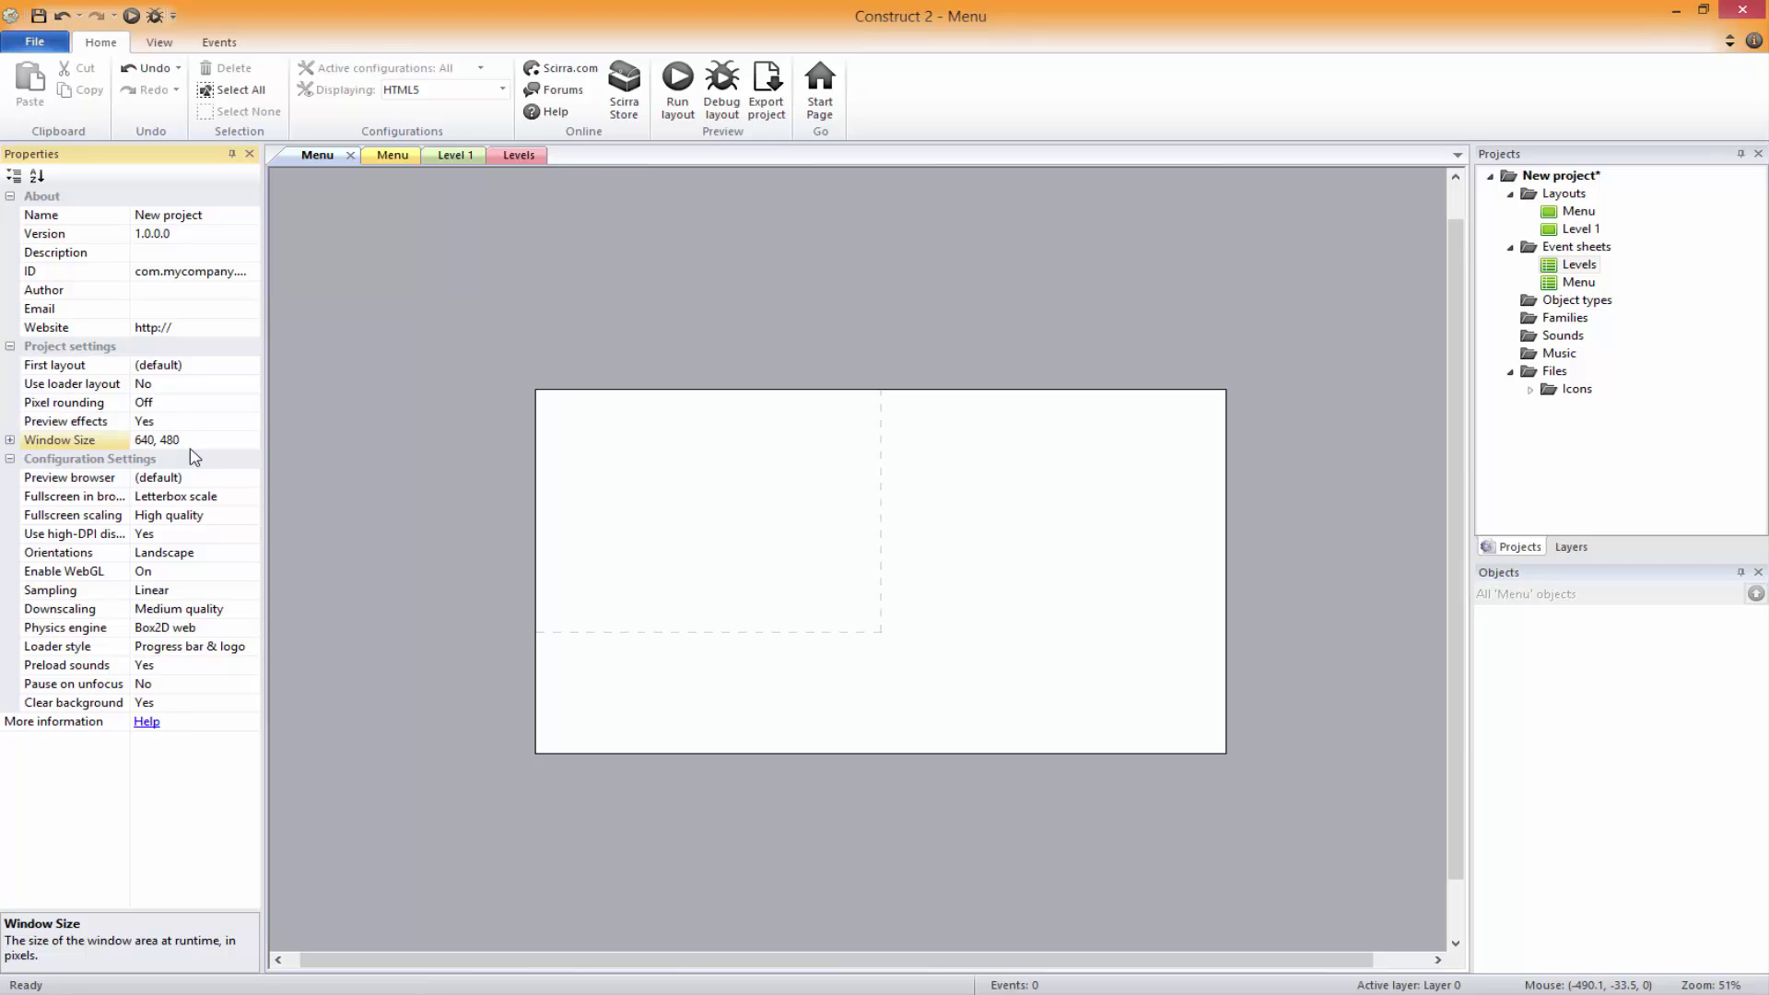
click(1197, 592)
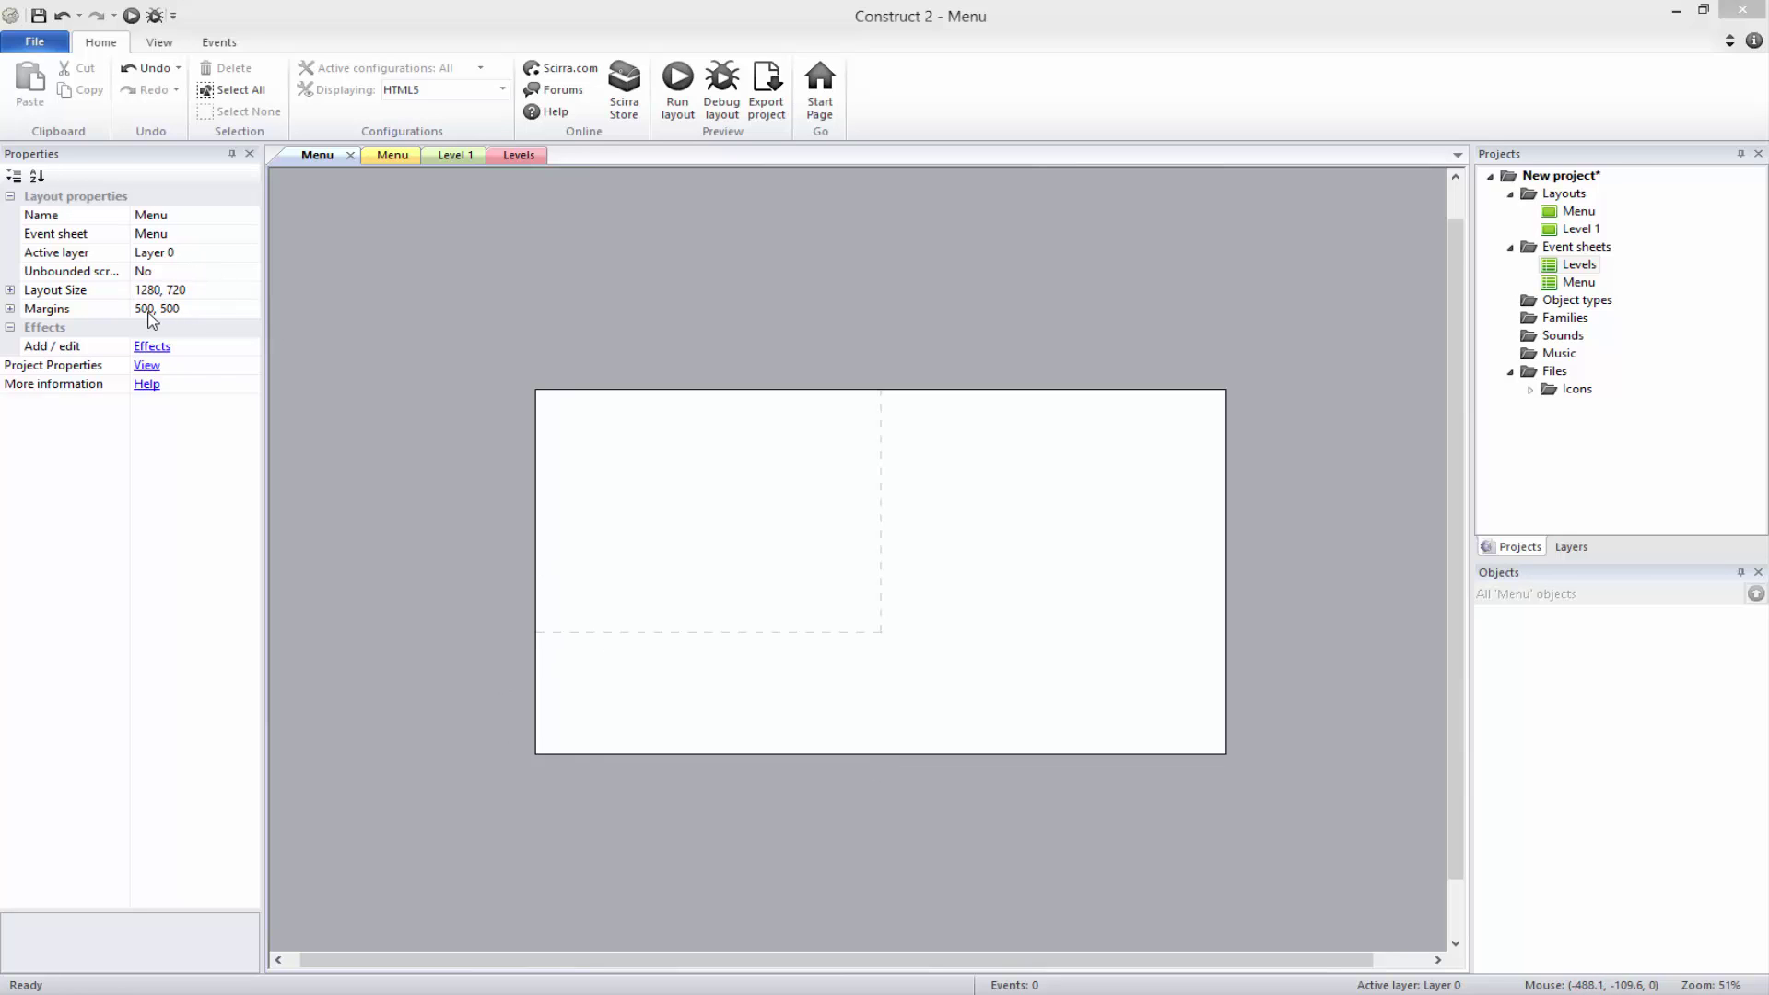
click(154, 367)
click(145, 441)
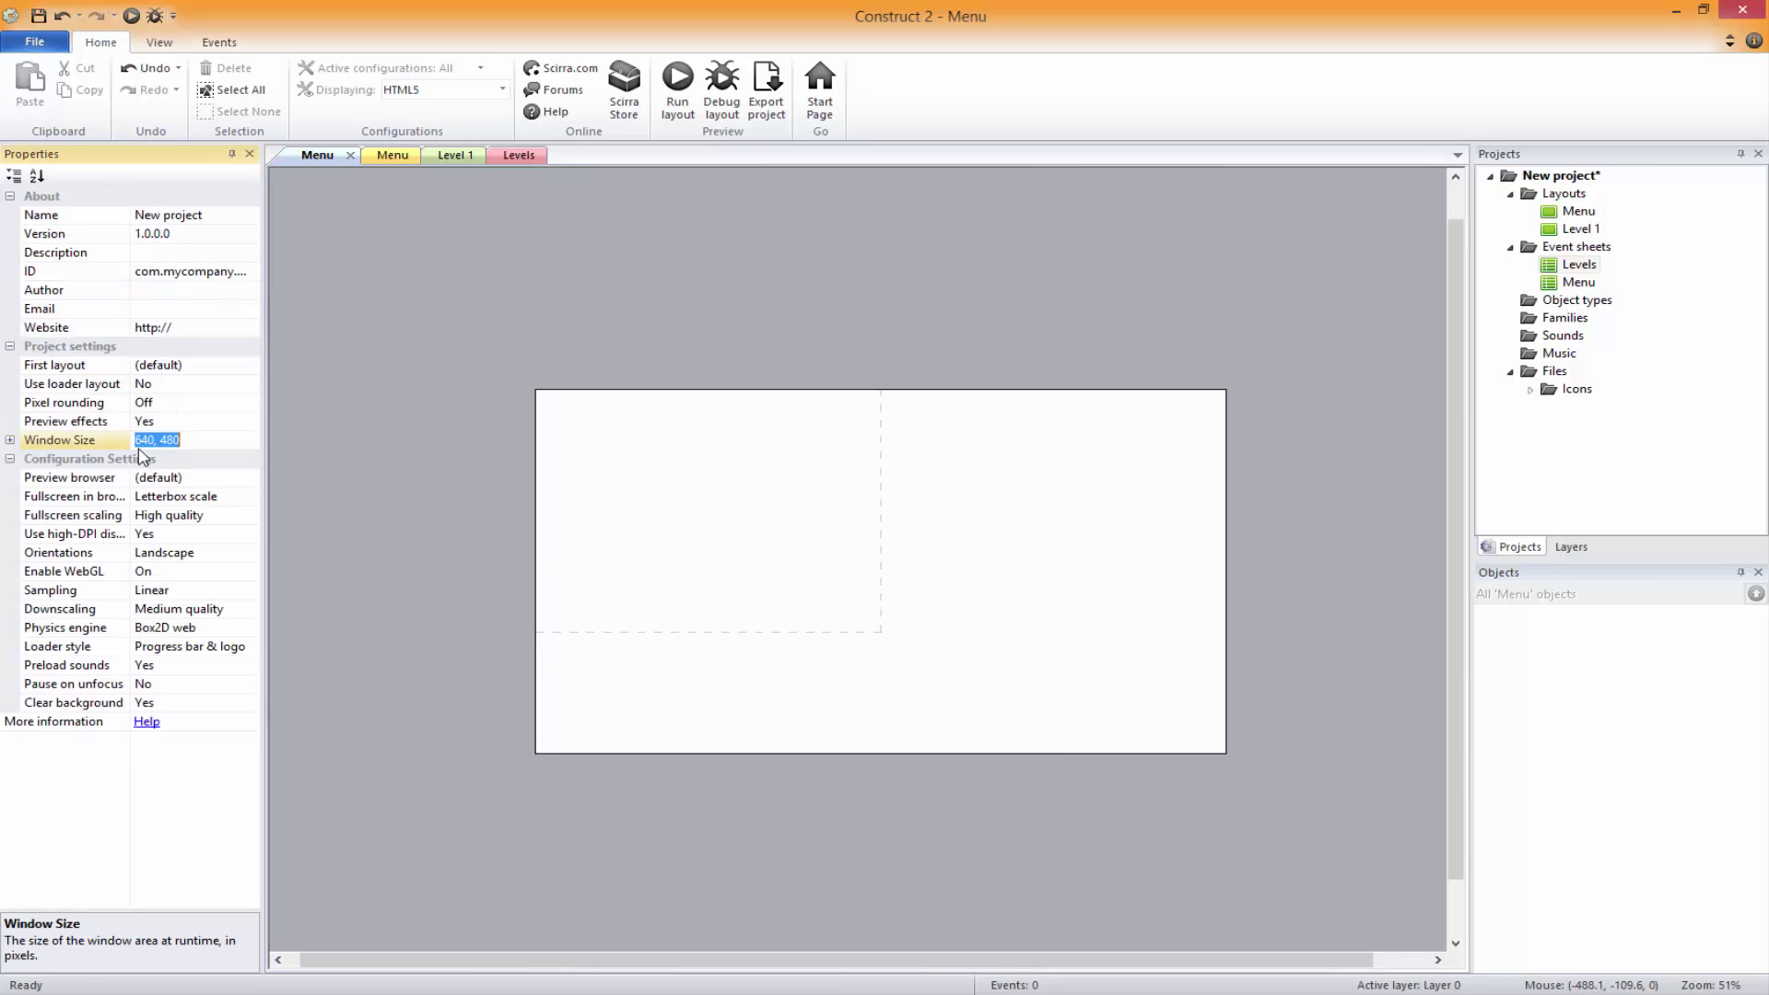
drag(155, 440, 84, 444)
click(188, 443)
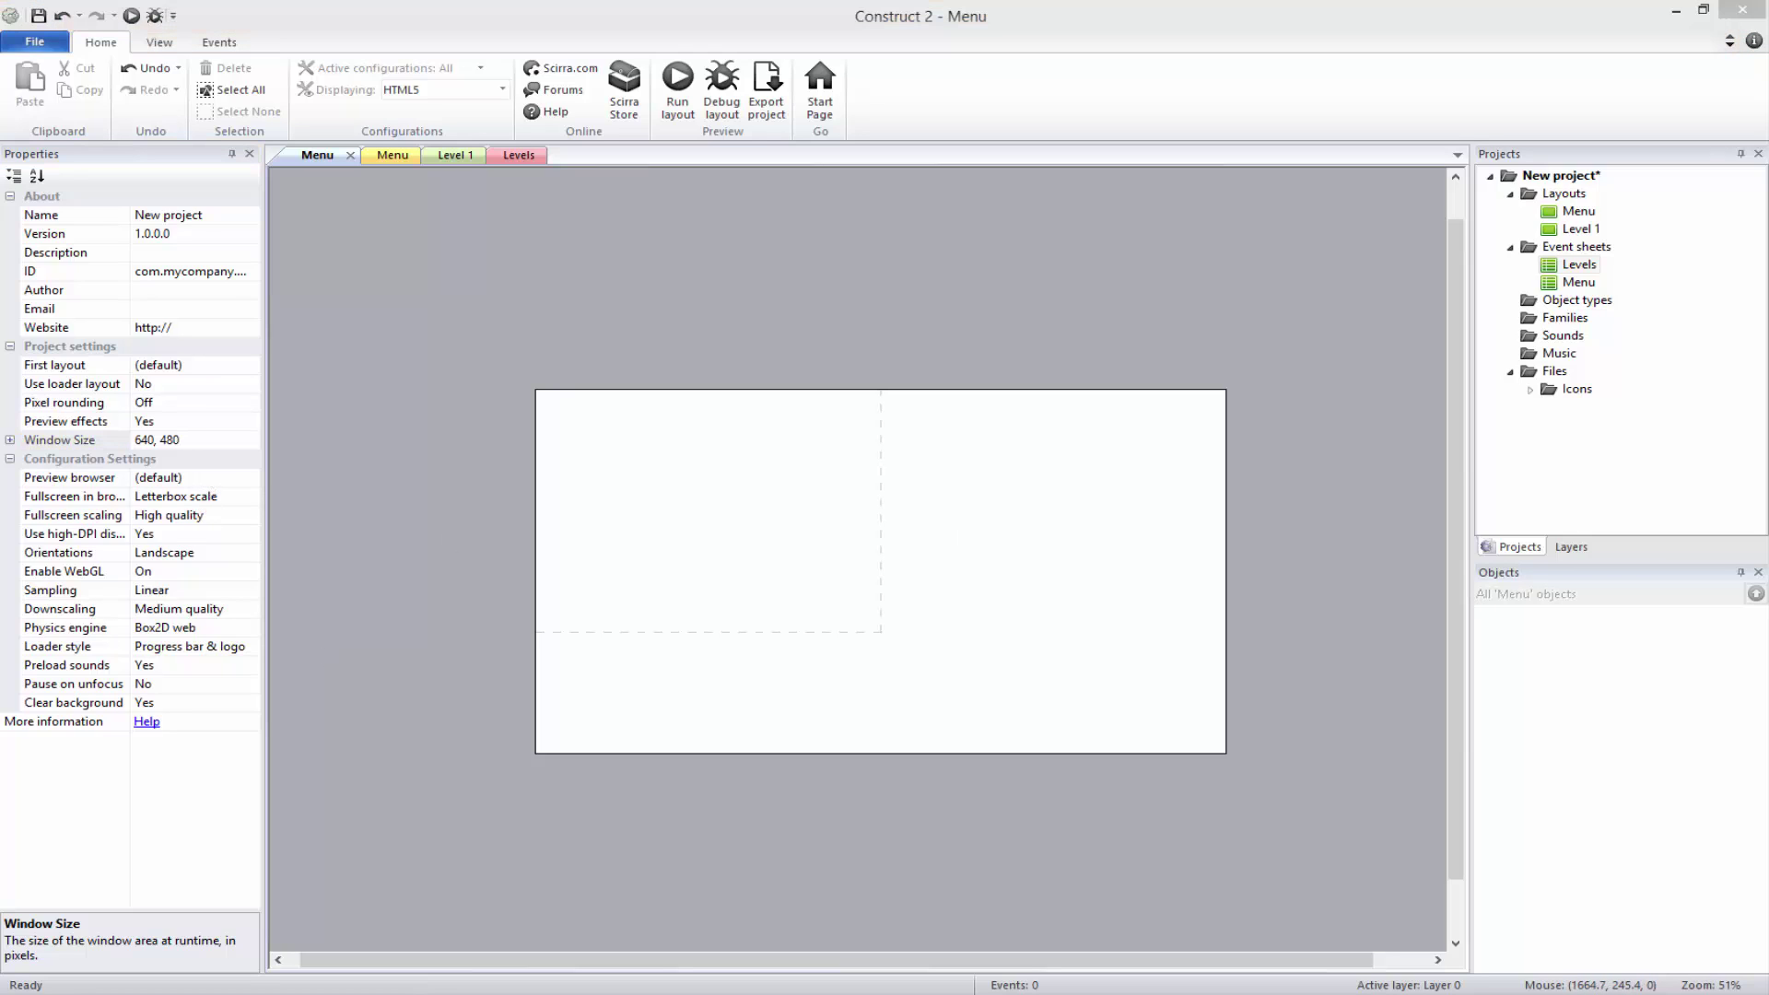
click(193, 443)
click(193, 443)
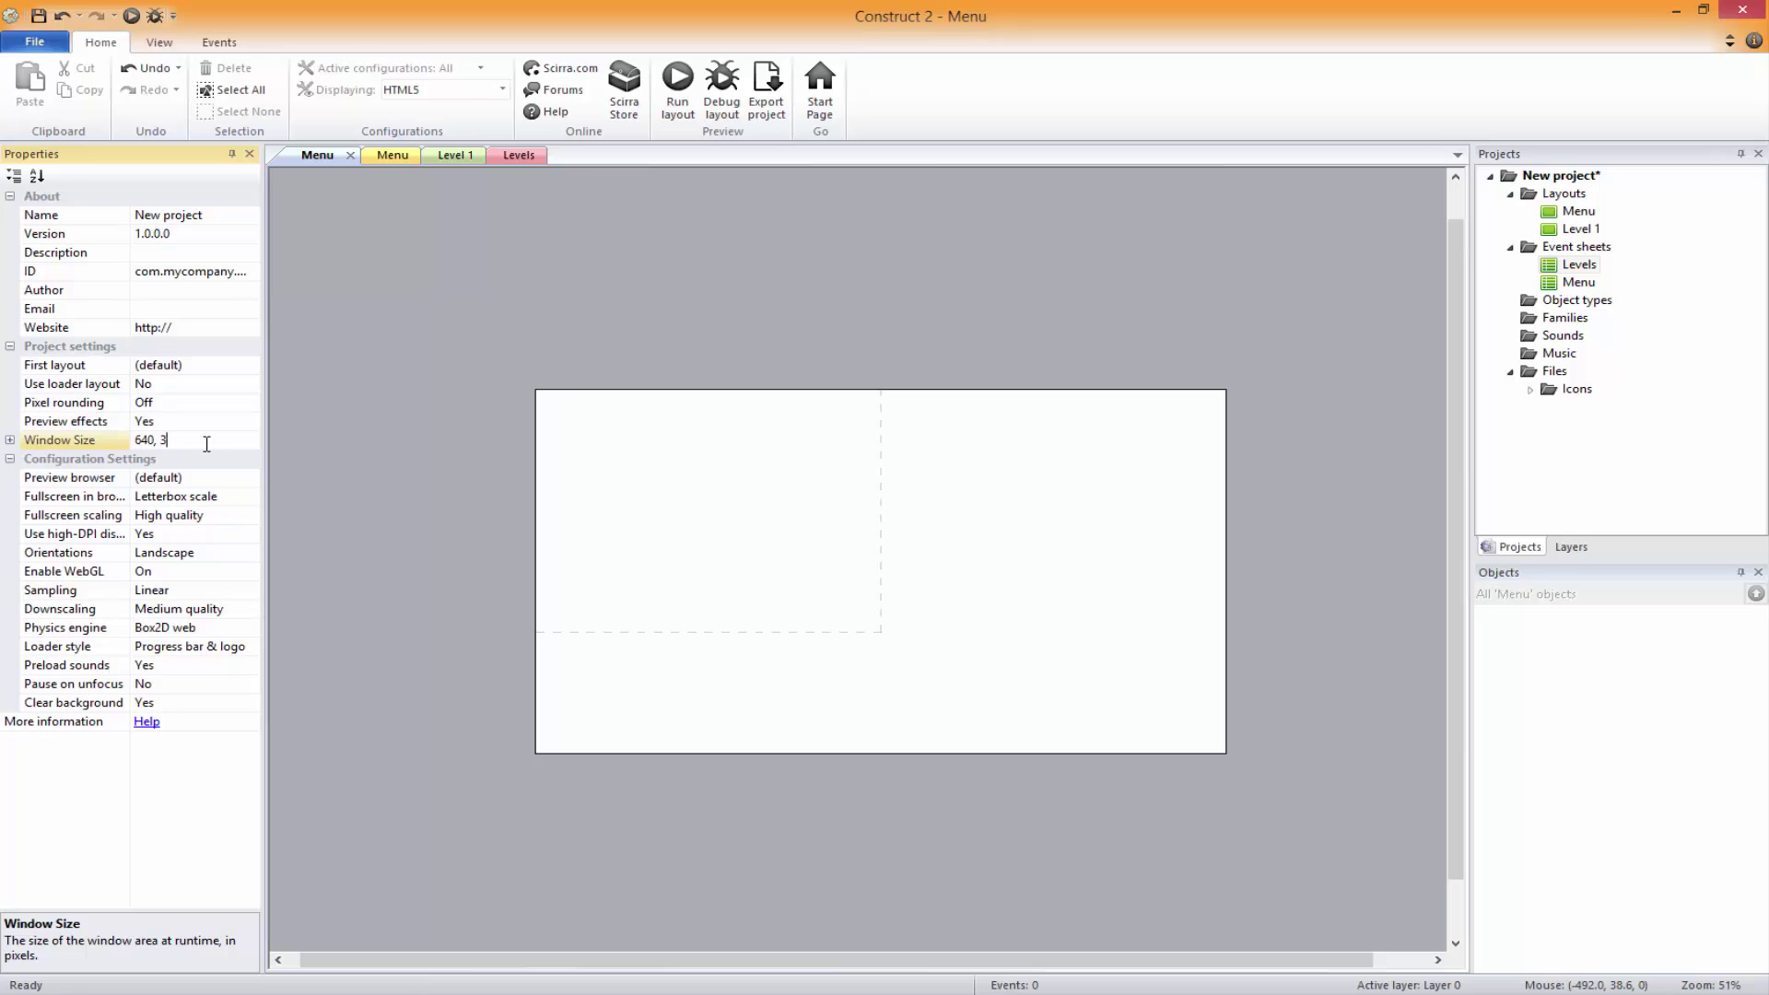
key(Return)
click(755, 582)
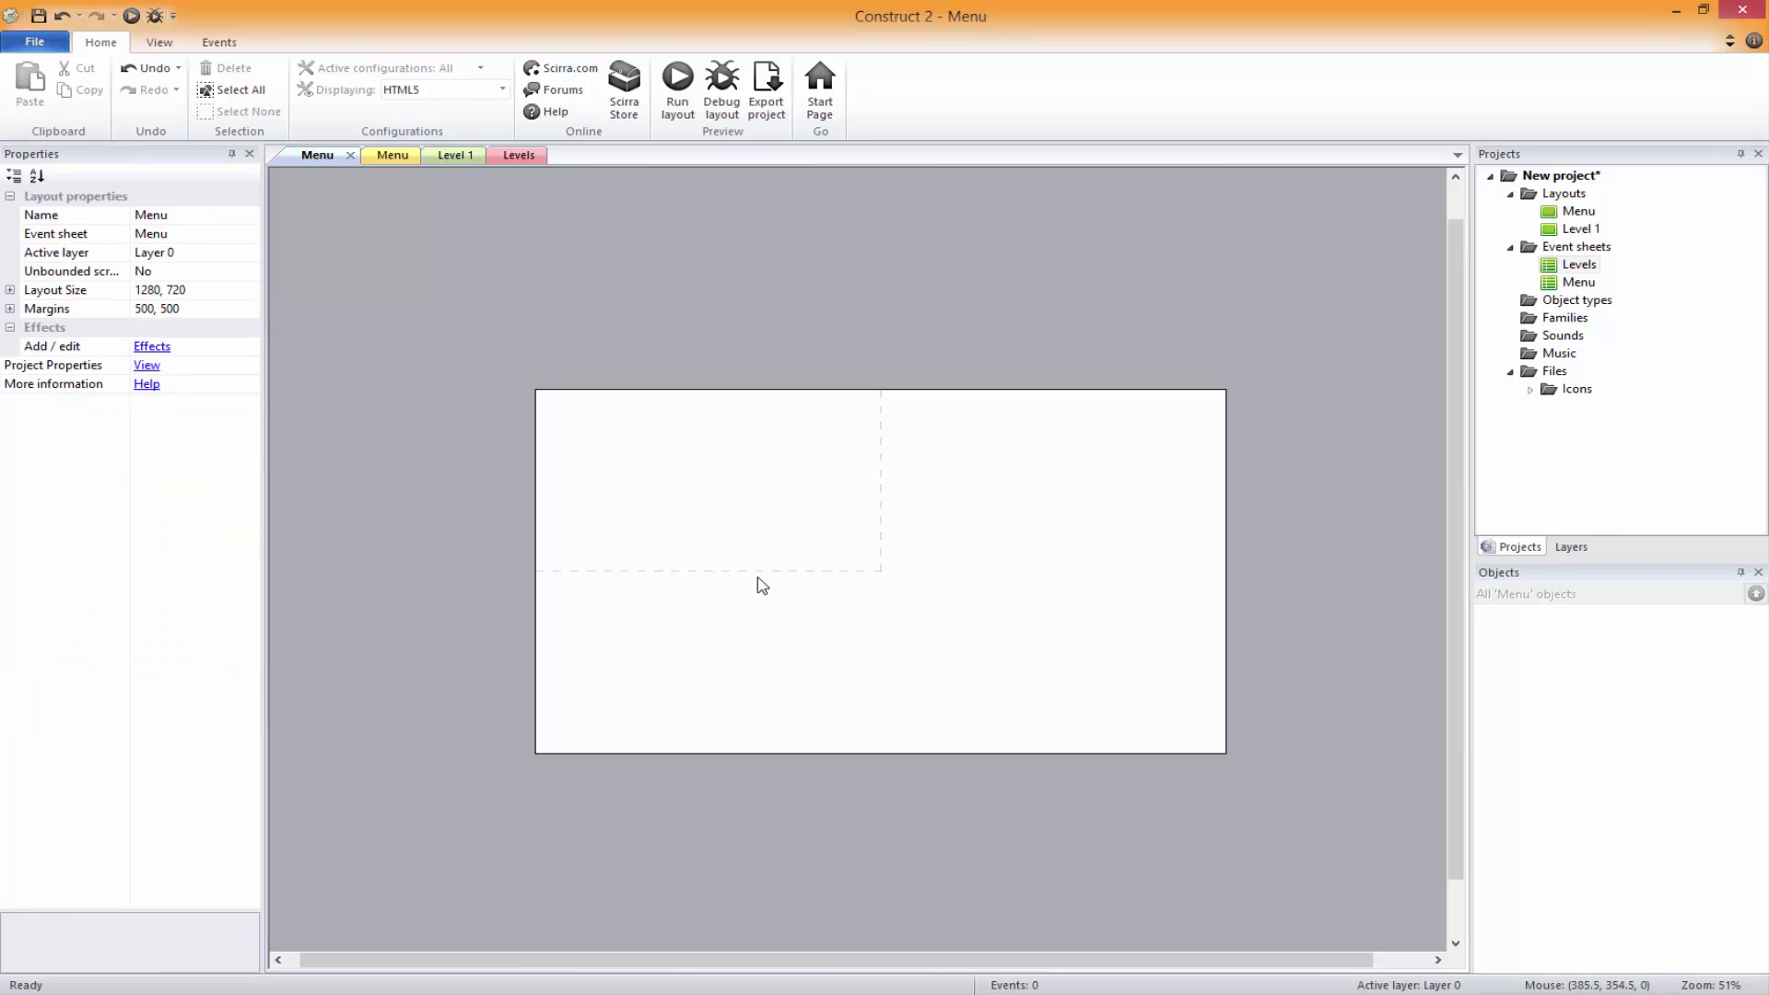
ctrl+scroll(737, 598, up, 3)
ctrl+scroll(926, 709, up, 3)
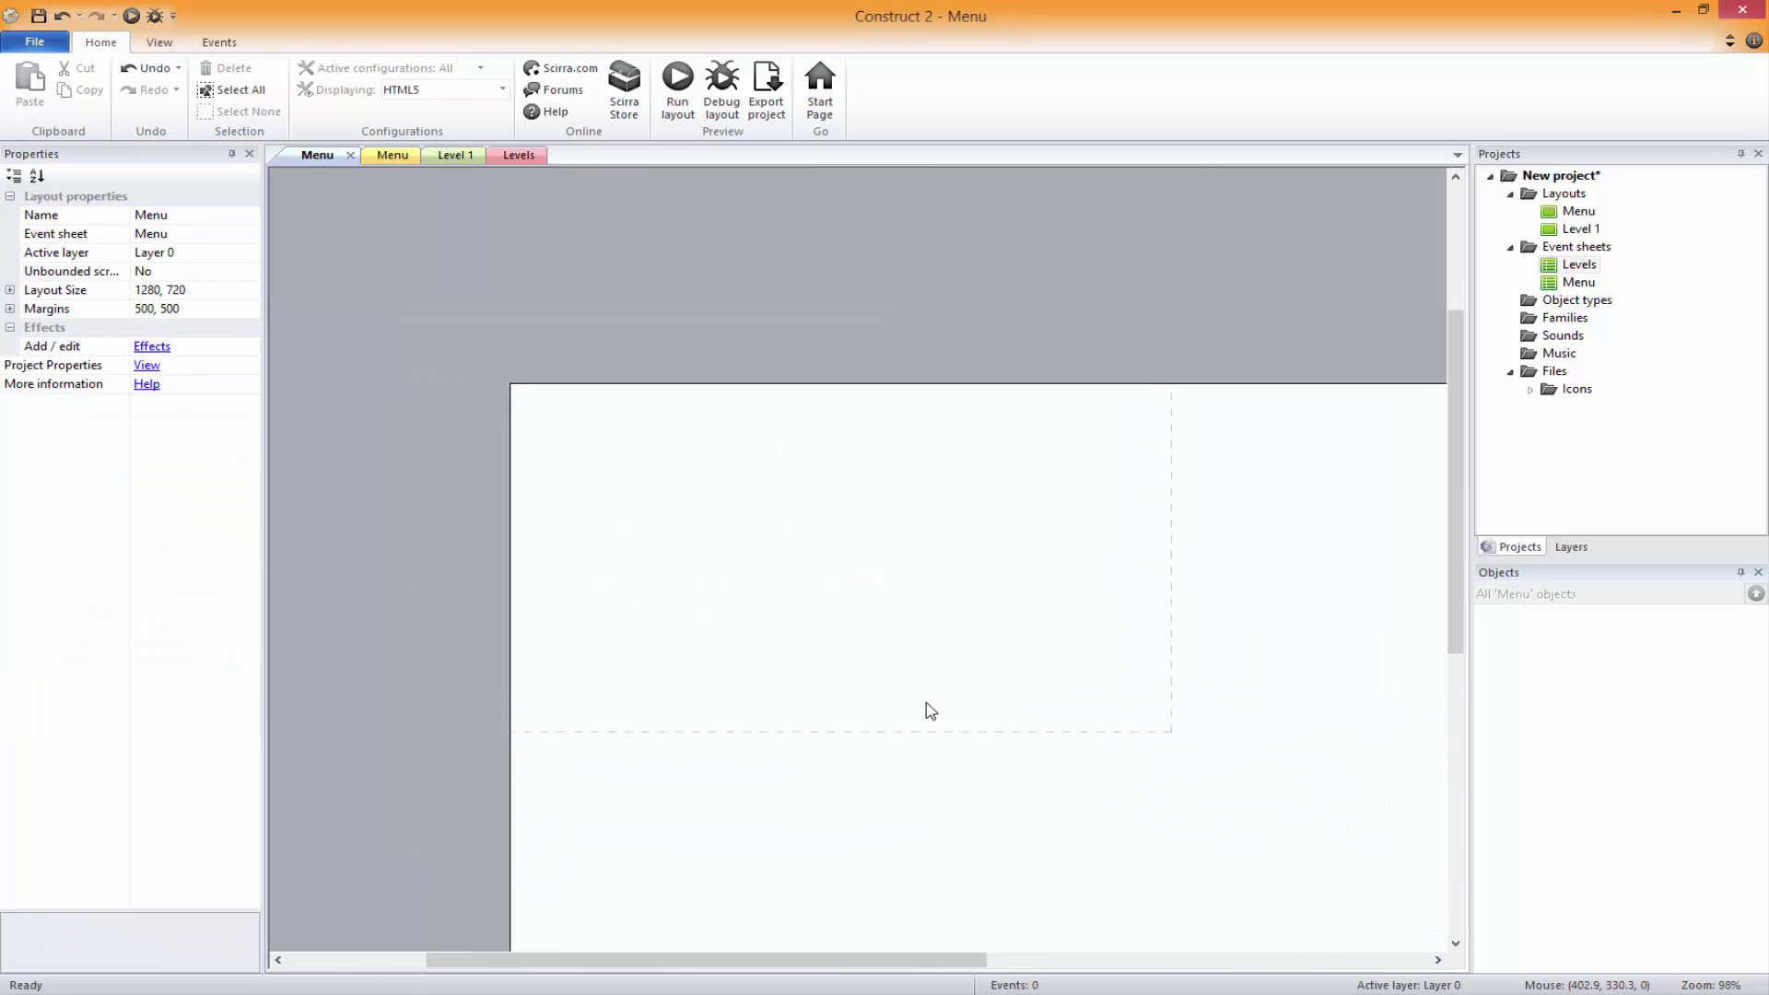
ctrl+scroll(899, 619, down, 2)
middle_drag(1023, 652, 815, 562)
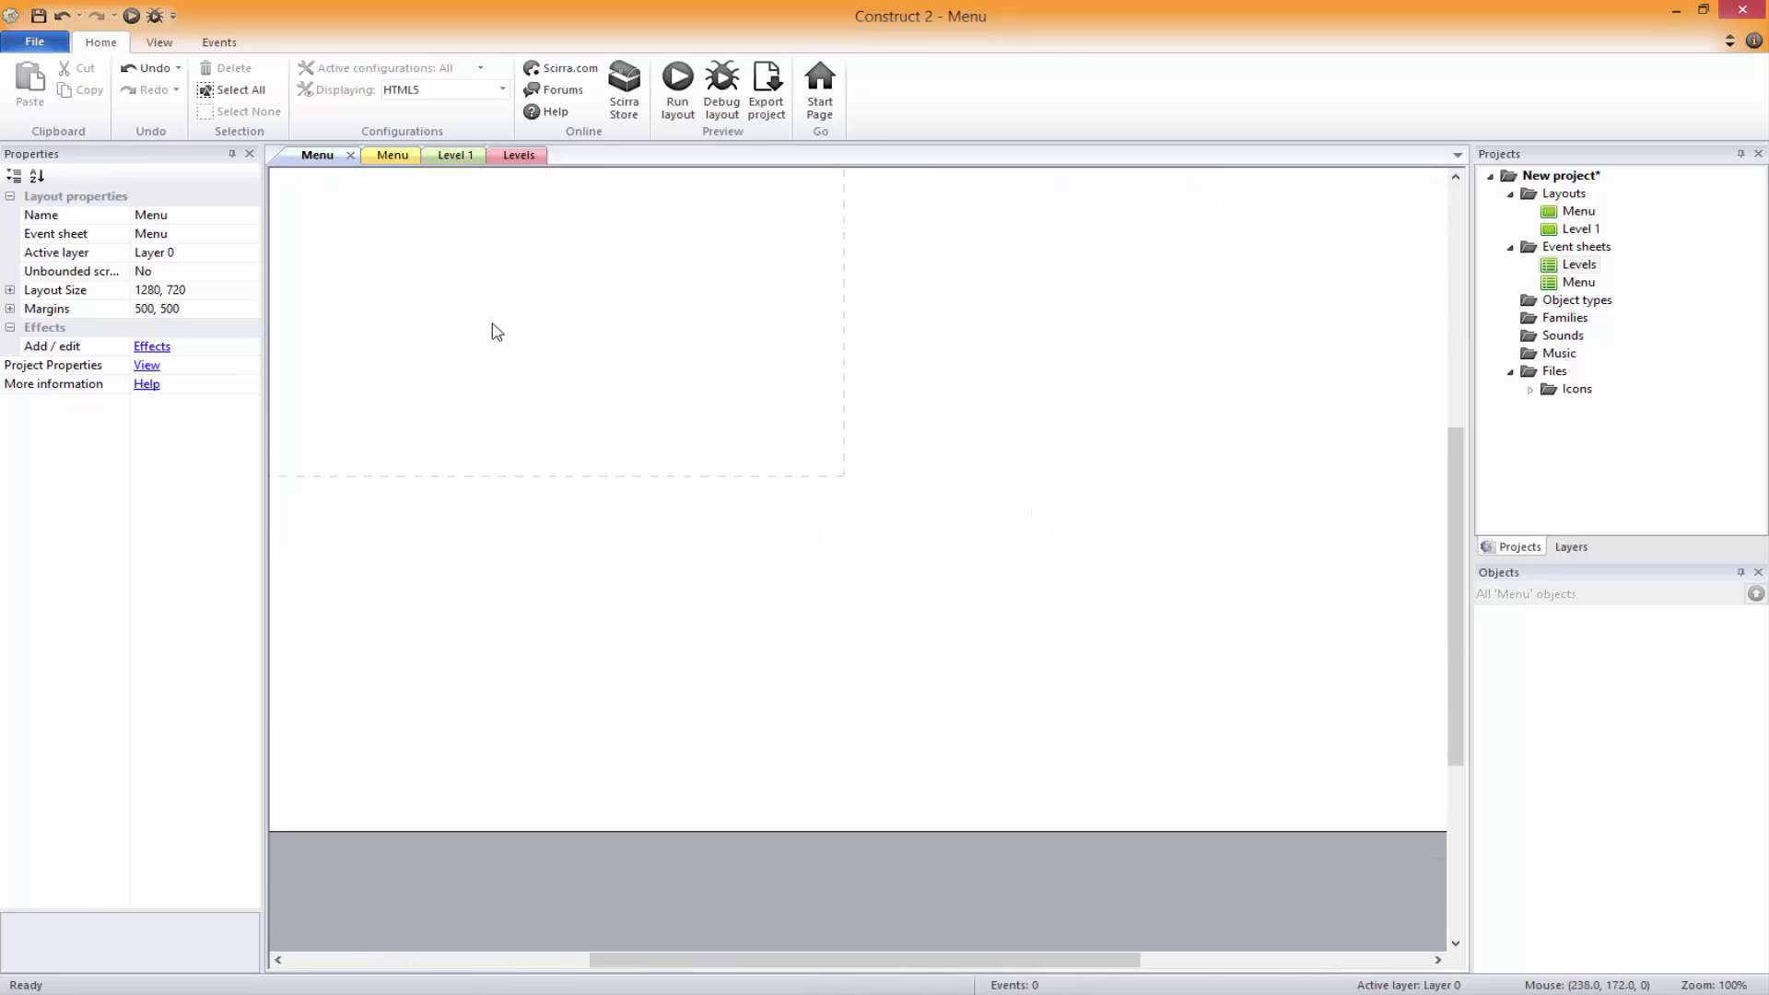
middle_drag(443, 310, 900, 596)
middle_drag(773, 521, 652, 387)
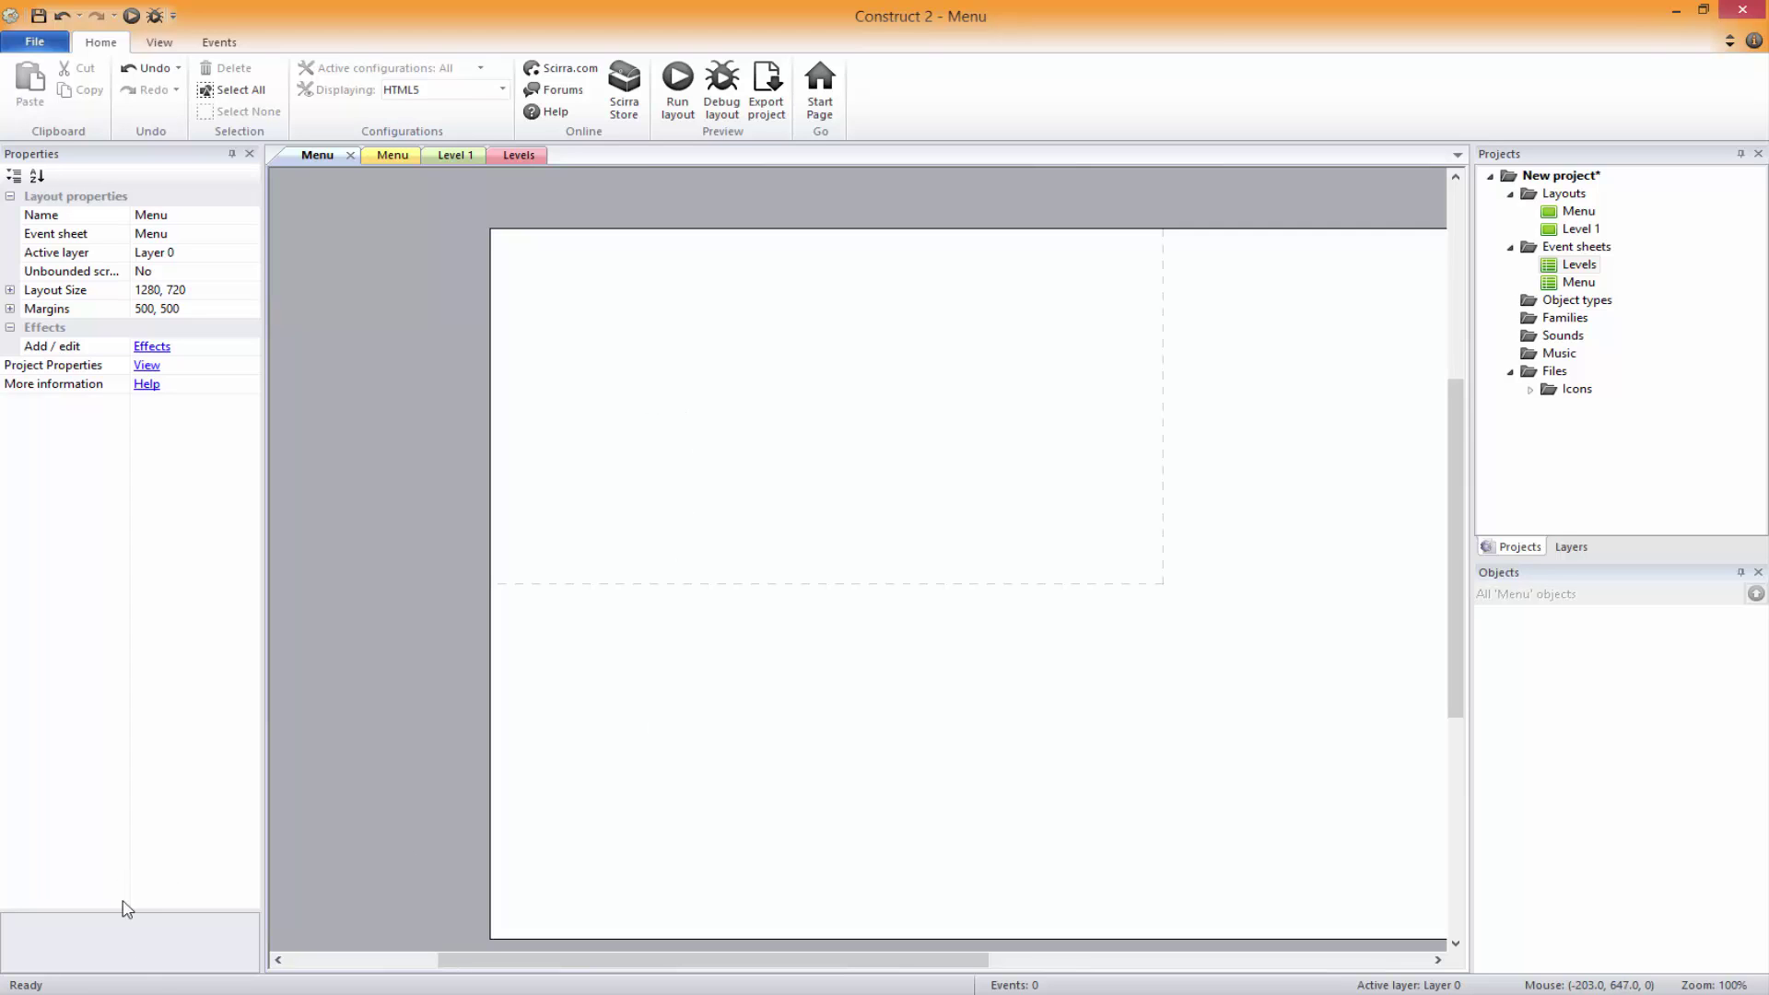
Switch to File Explorer, open the Res folder of the Multiple Doors game, and narrow the window so the Menu layout stays reachable
key(alt+Tab)
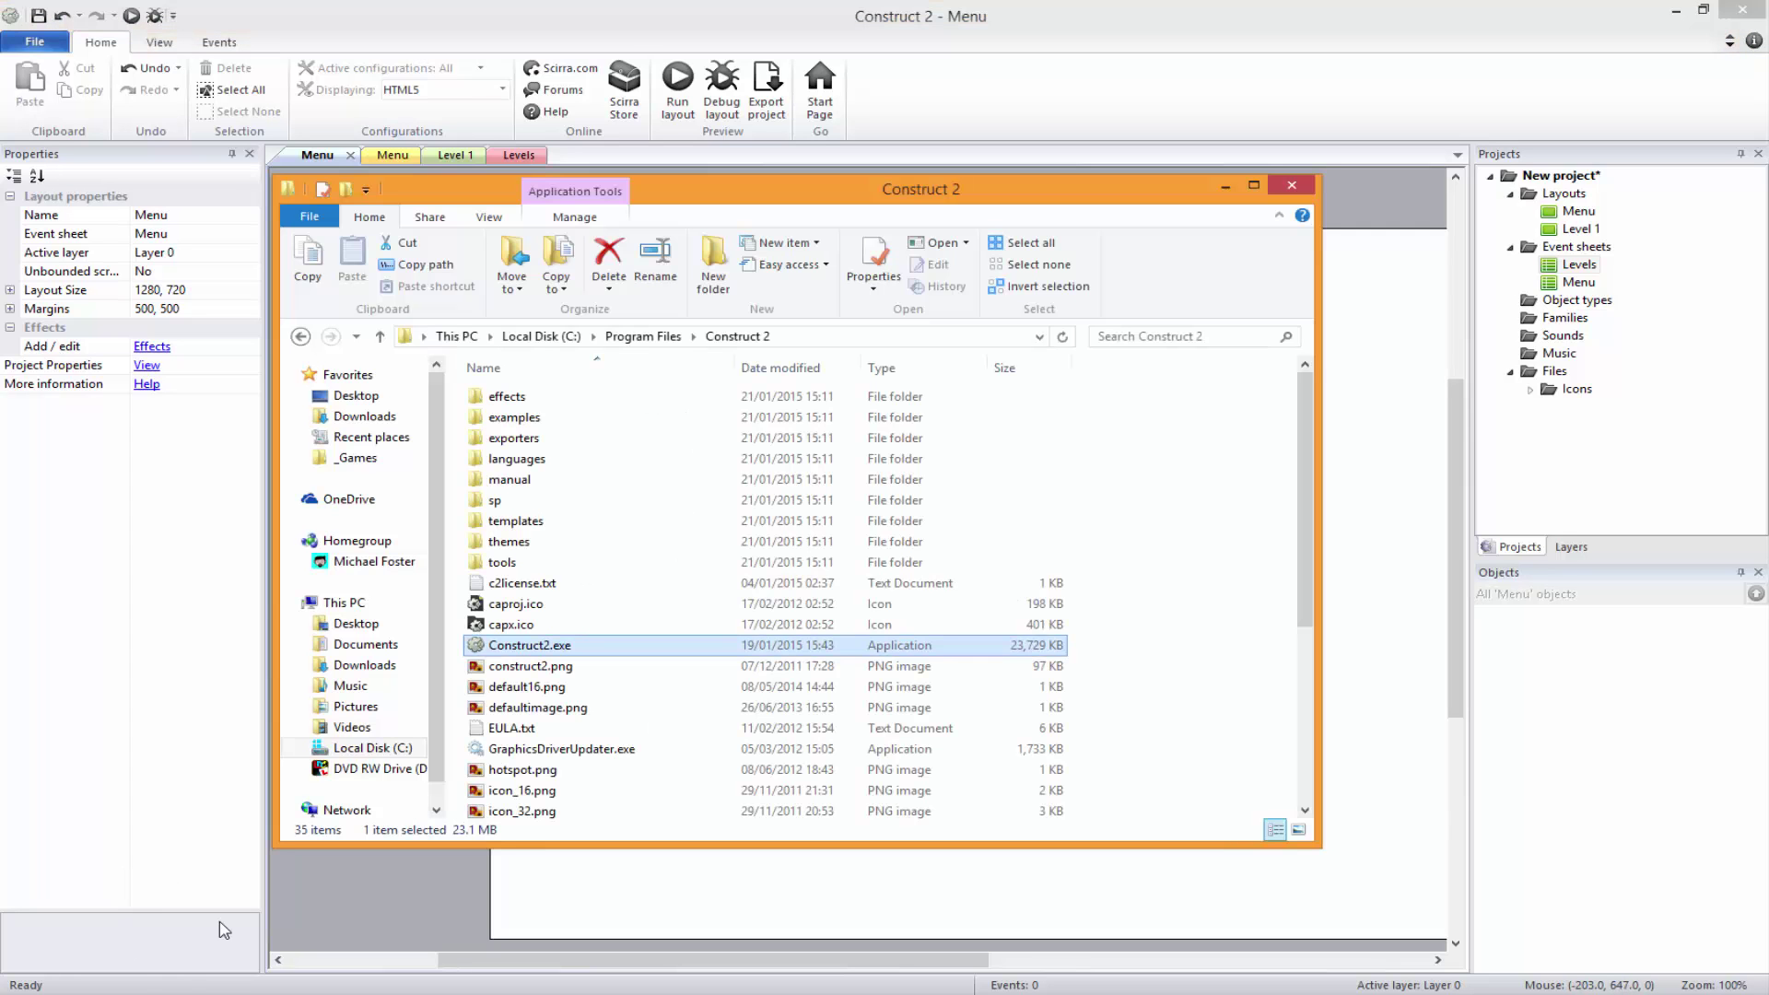
click(351, 460)
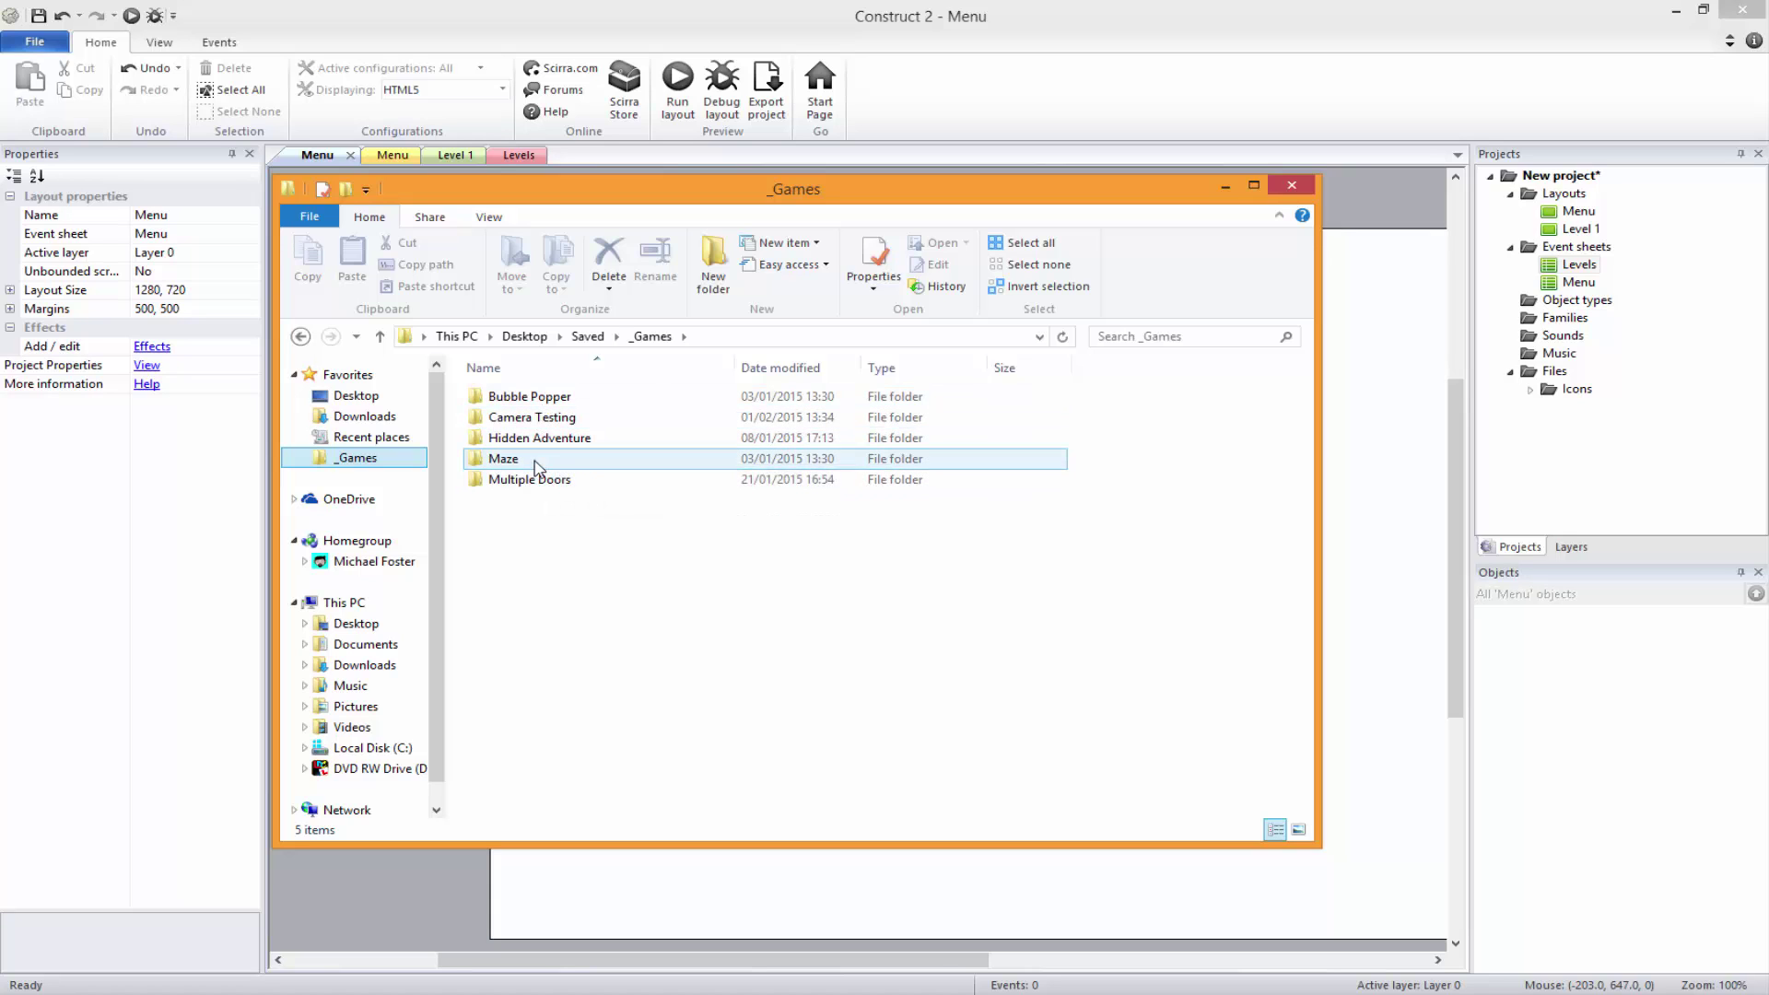
drag(539, 460, 549, 512)
click(509, 480)
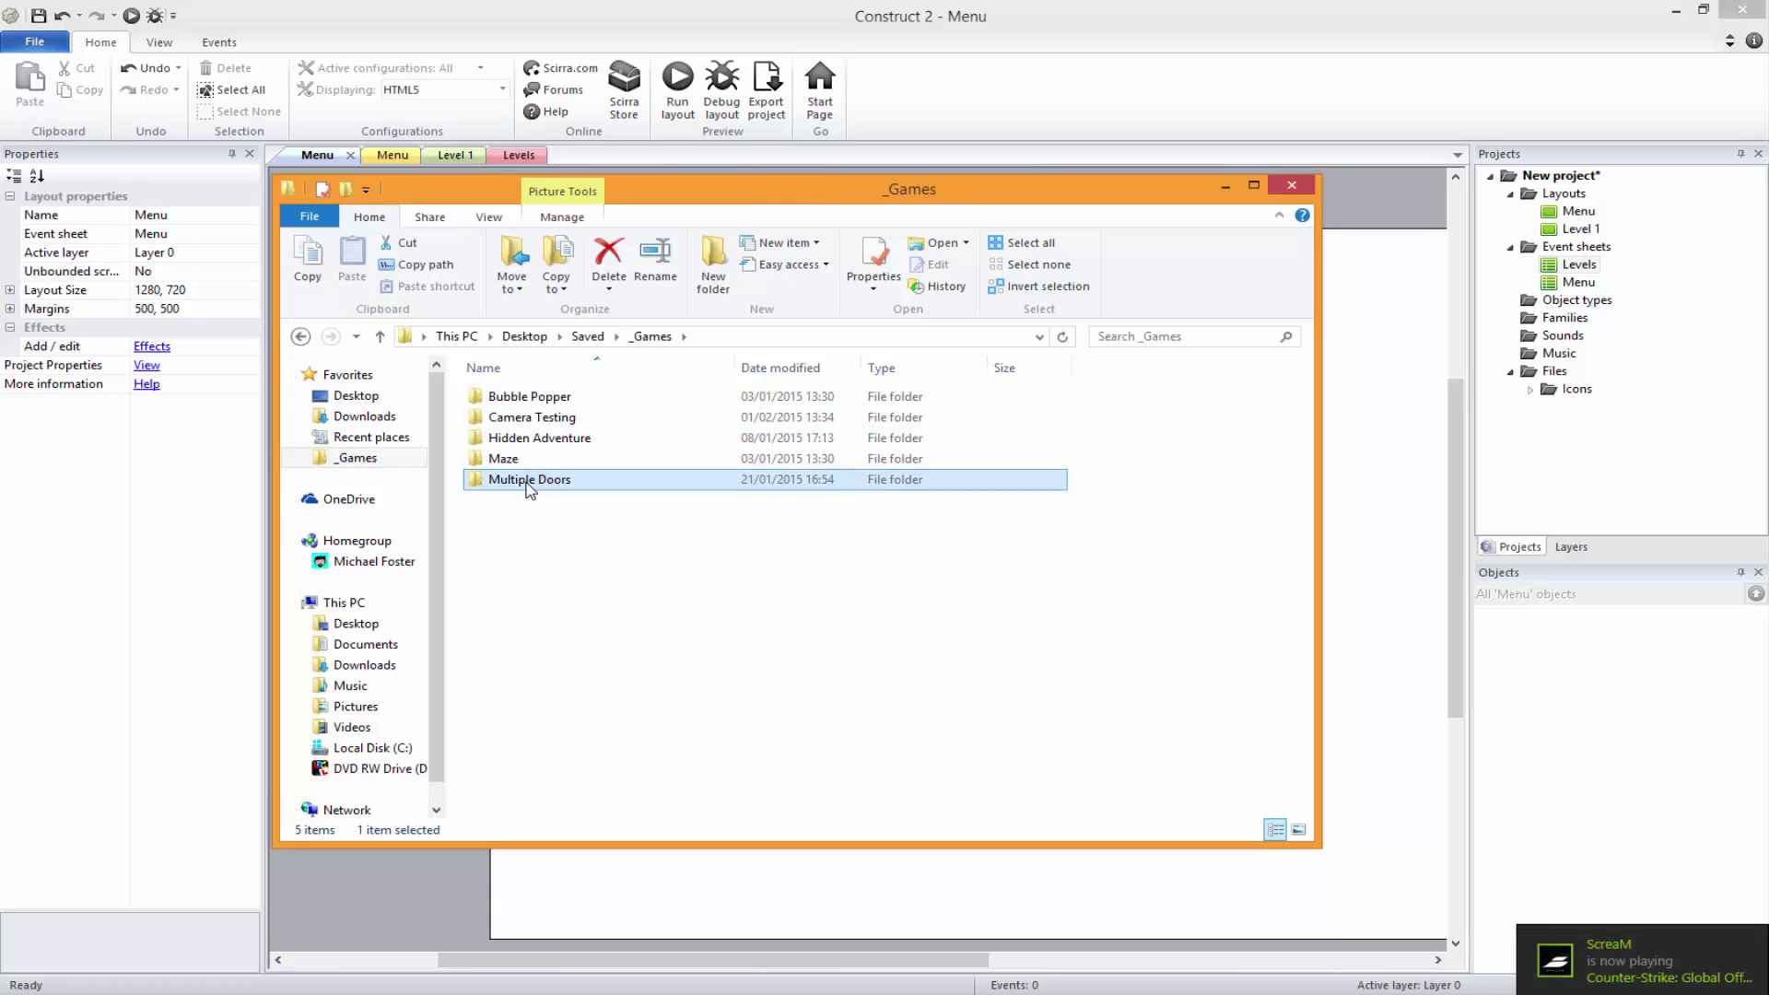
double_click(516, 480)
double_click(522, 438)
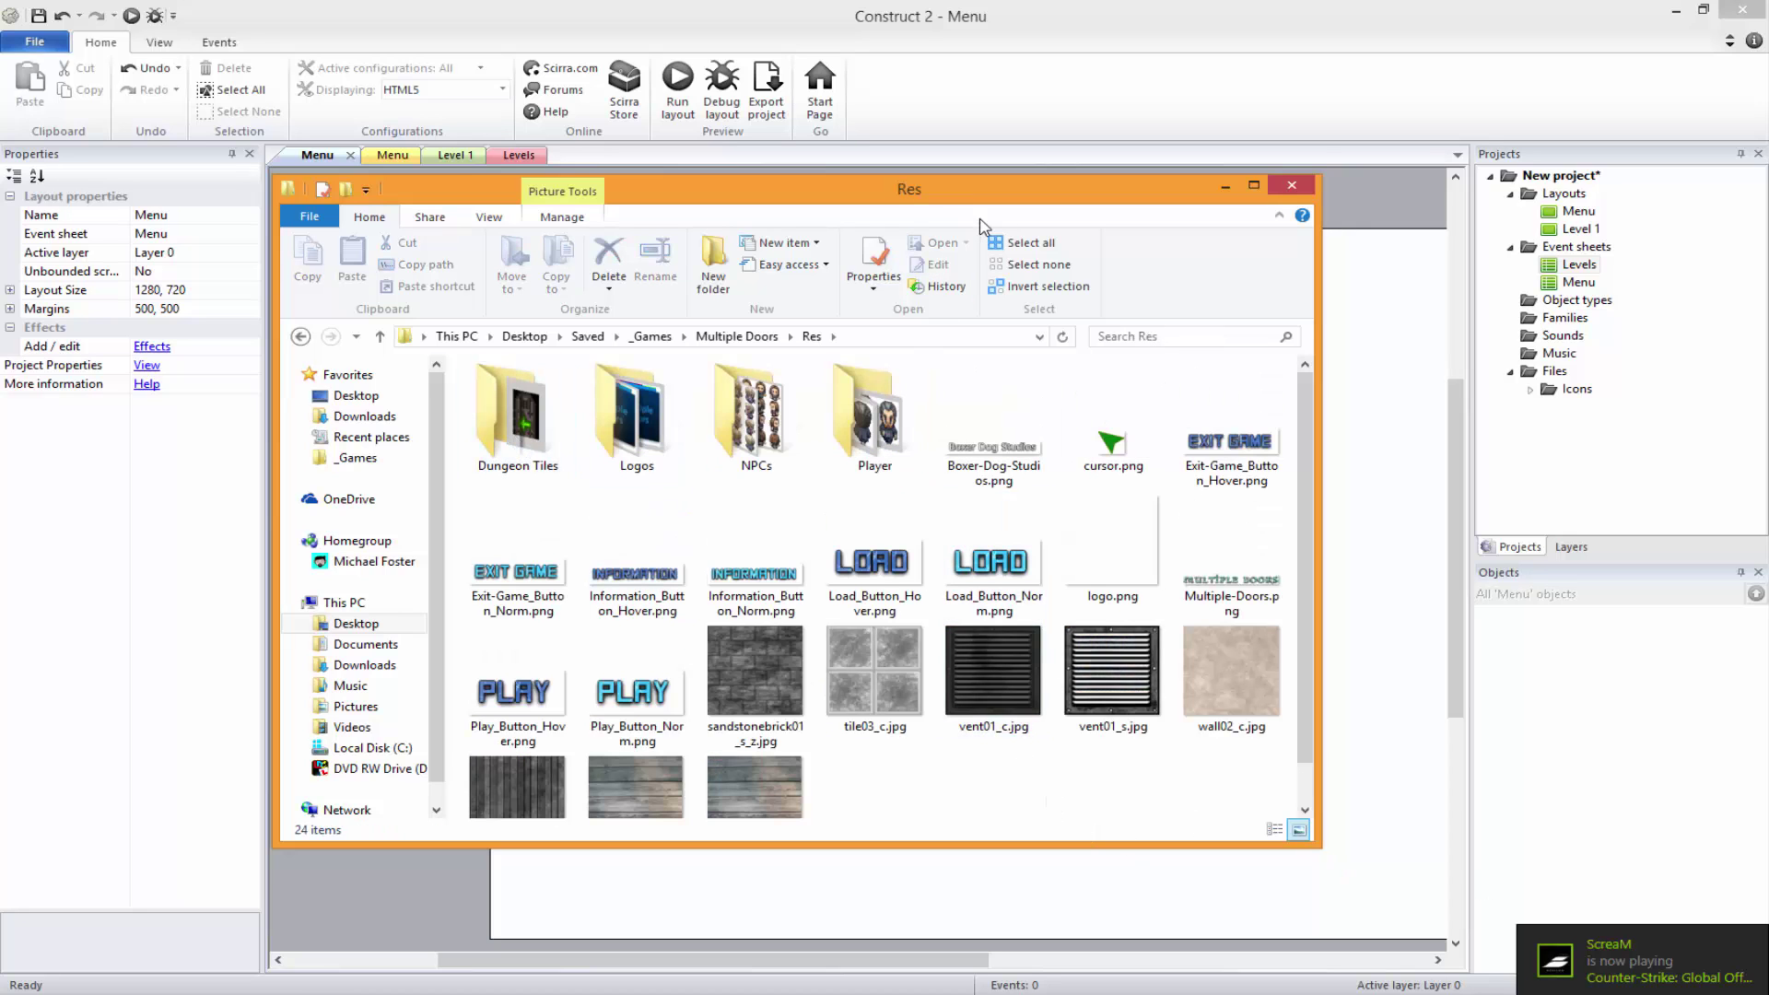
drag(1321, 310, 958, 310)
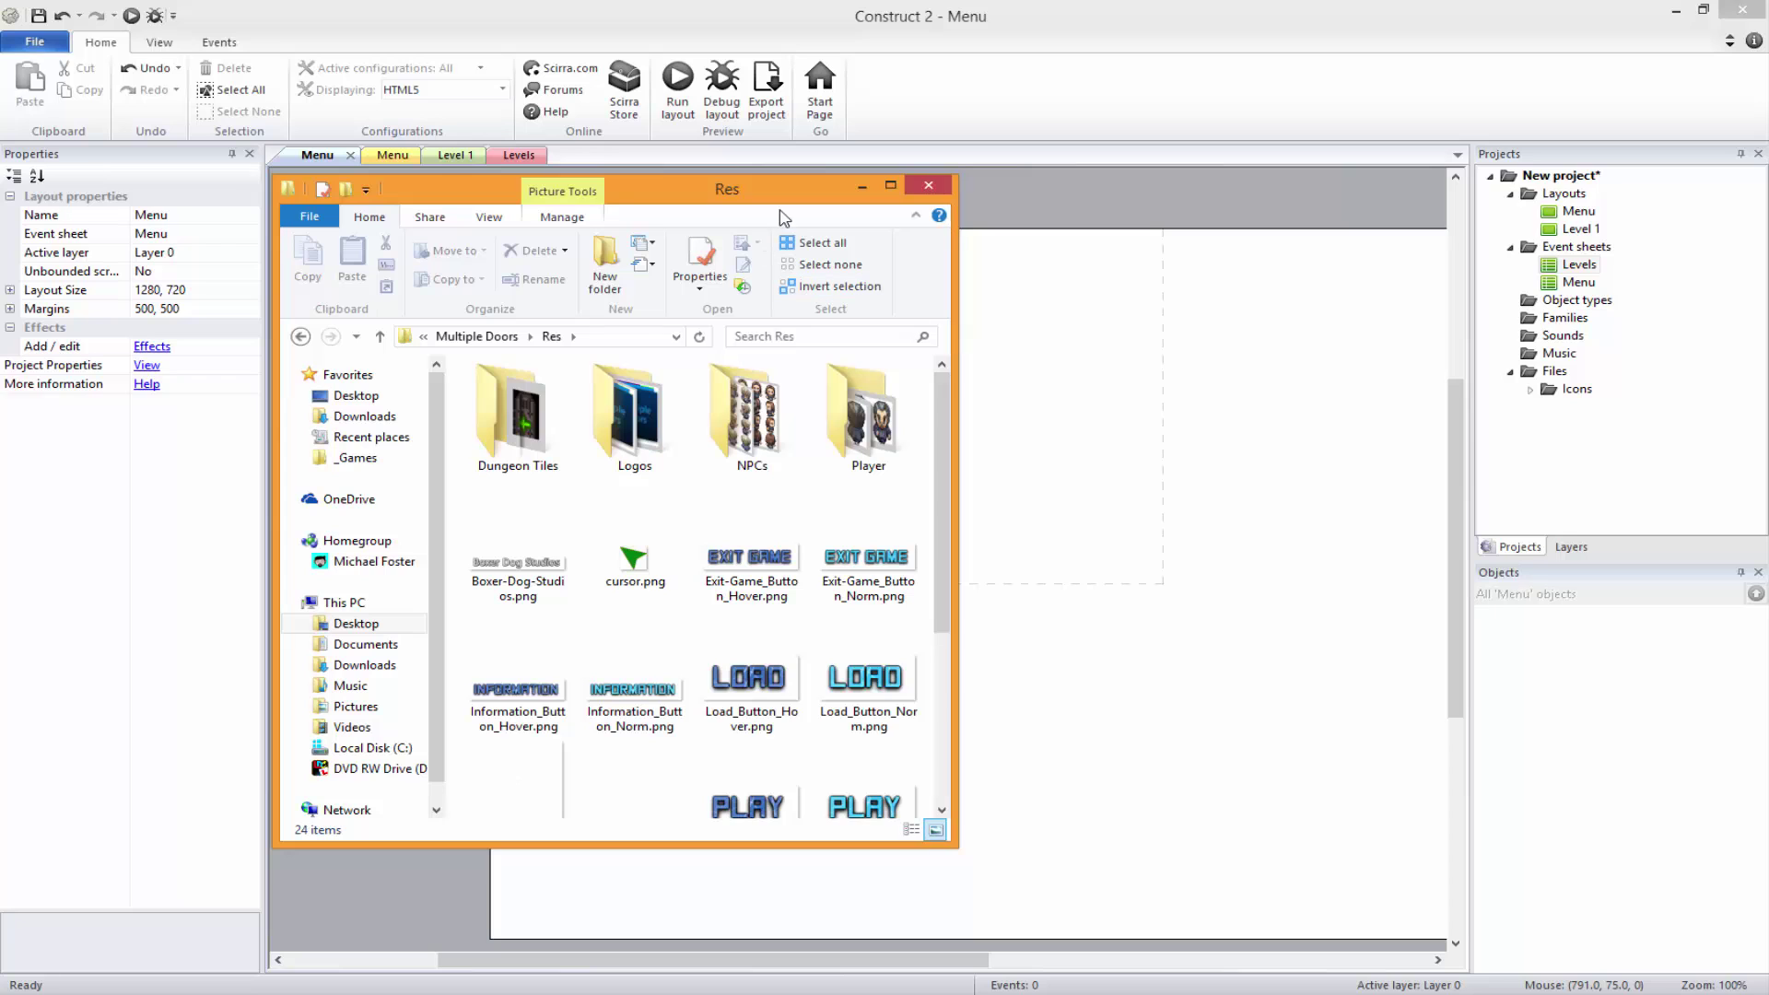
drag(680, 202, 474, 219)
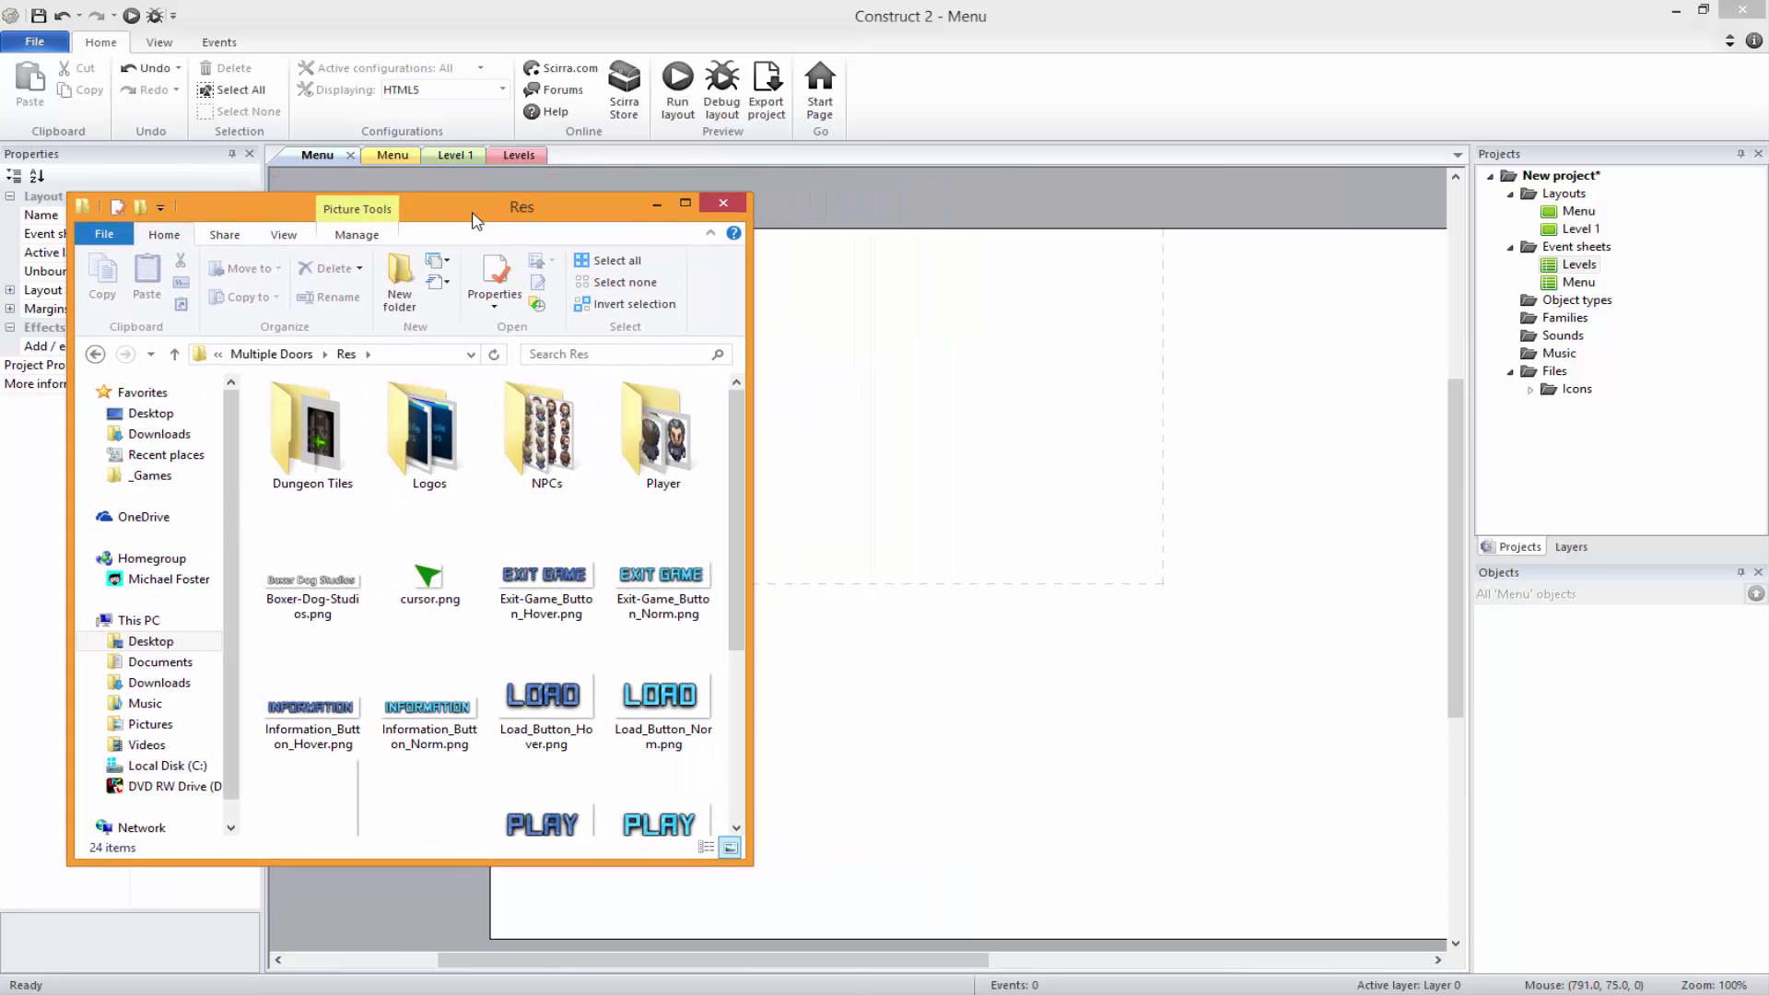
Look at the walking sprites in the Player folder and return to the Res folder
click(413, 622)
double_click(658, 433)
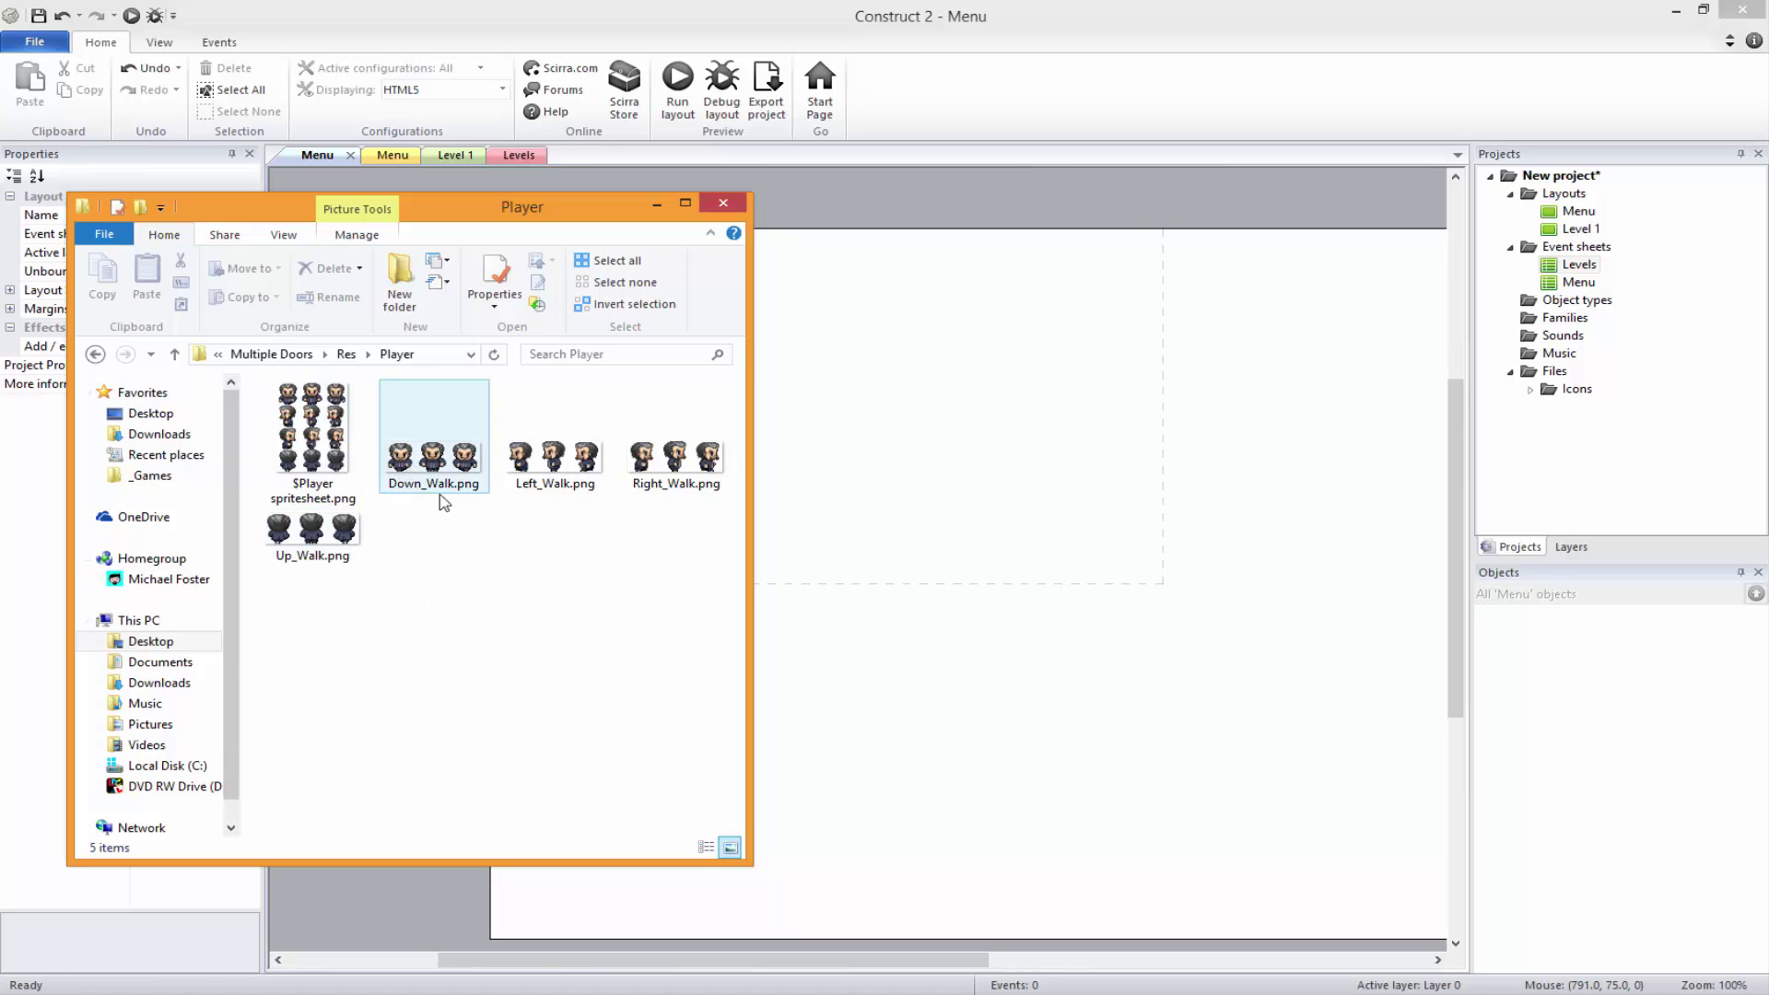
click(346, 353)
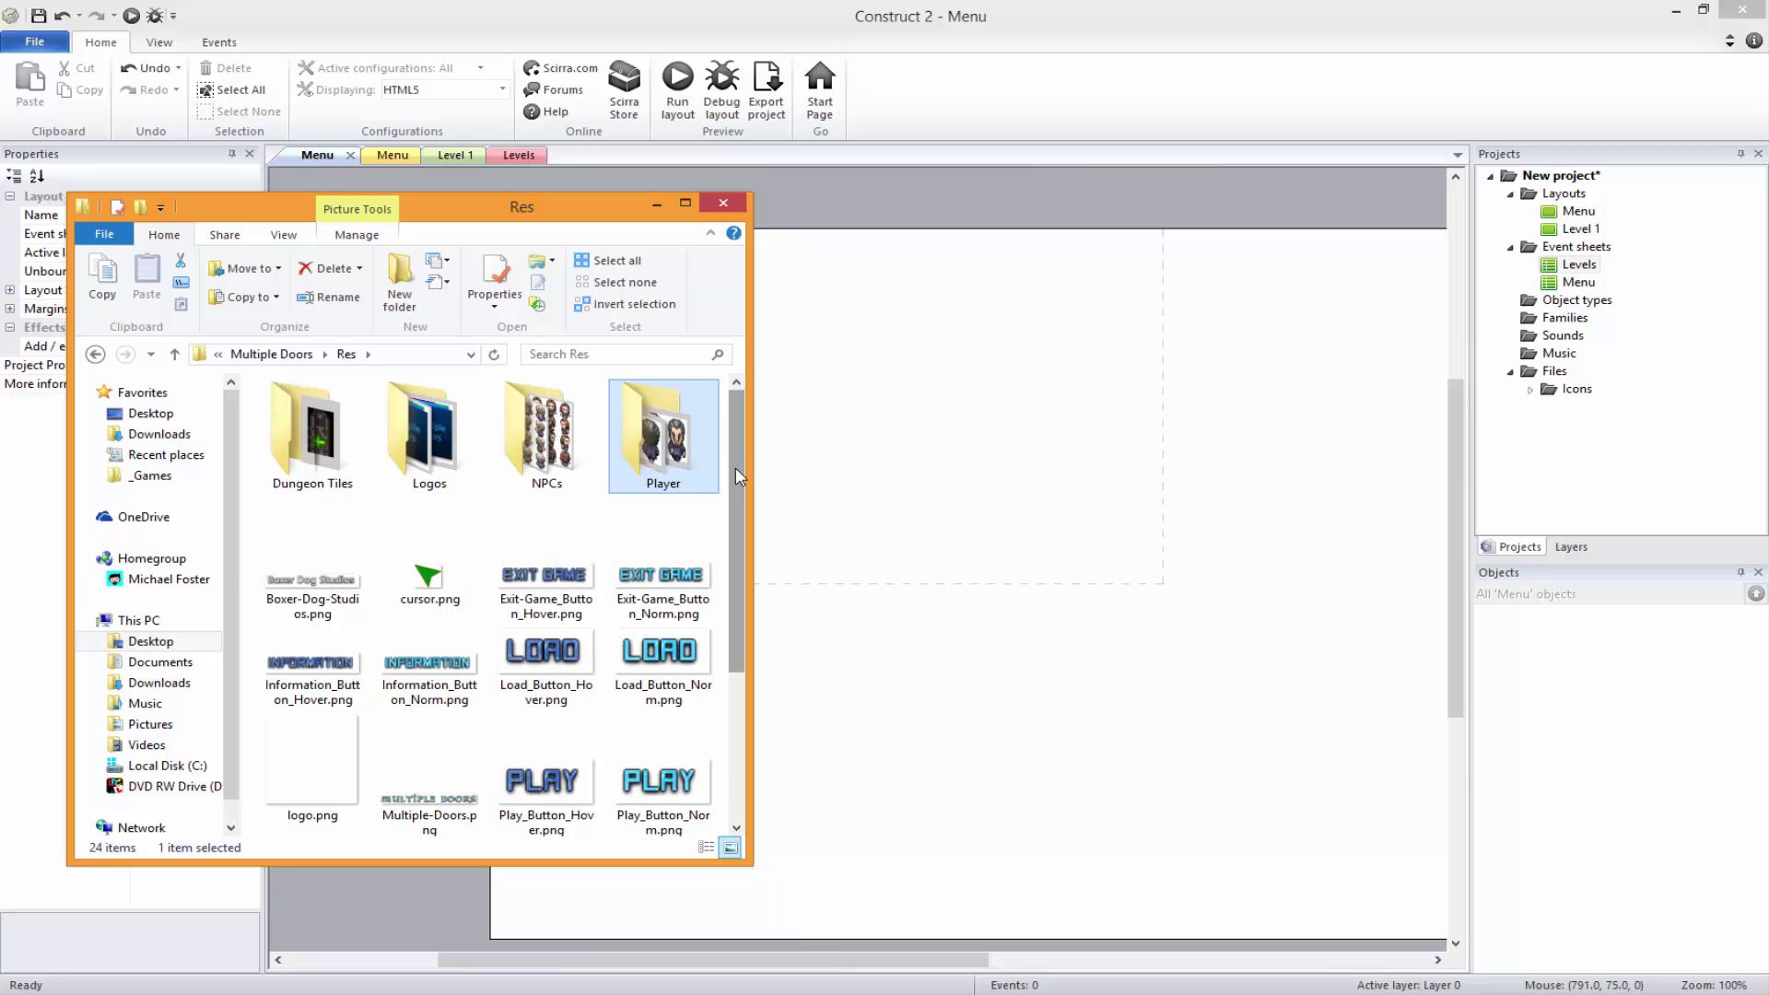
Add sandstonebrick01_s_z.jpg from the Res folder to the Menu layout as a sprite
drag(737, 468, 723, 598)
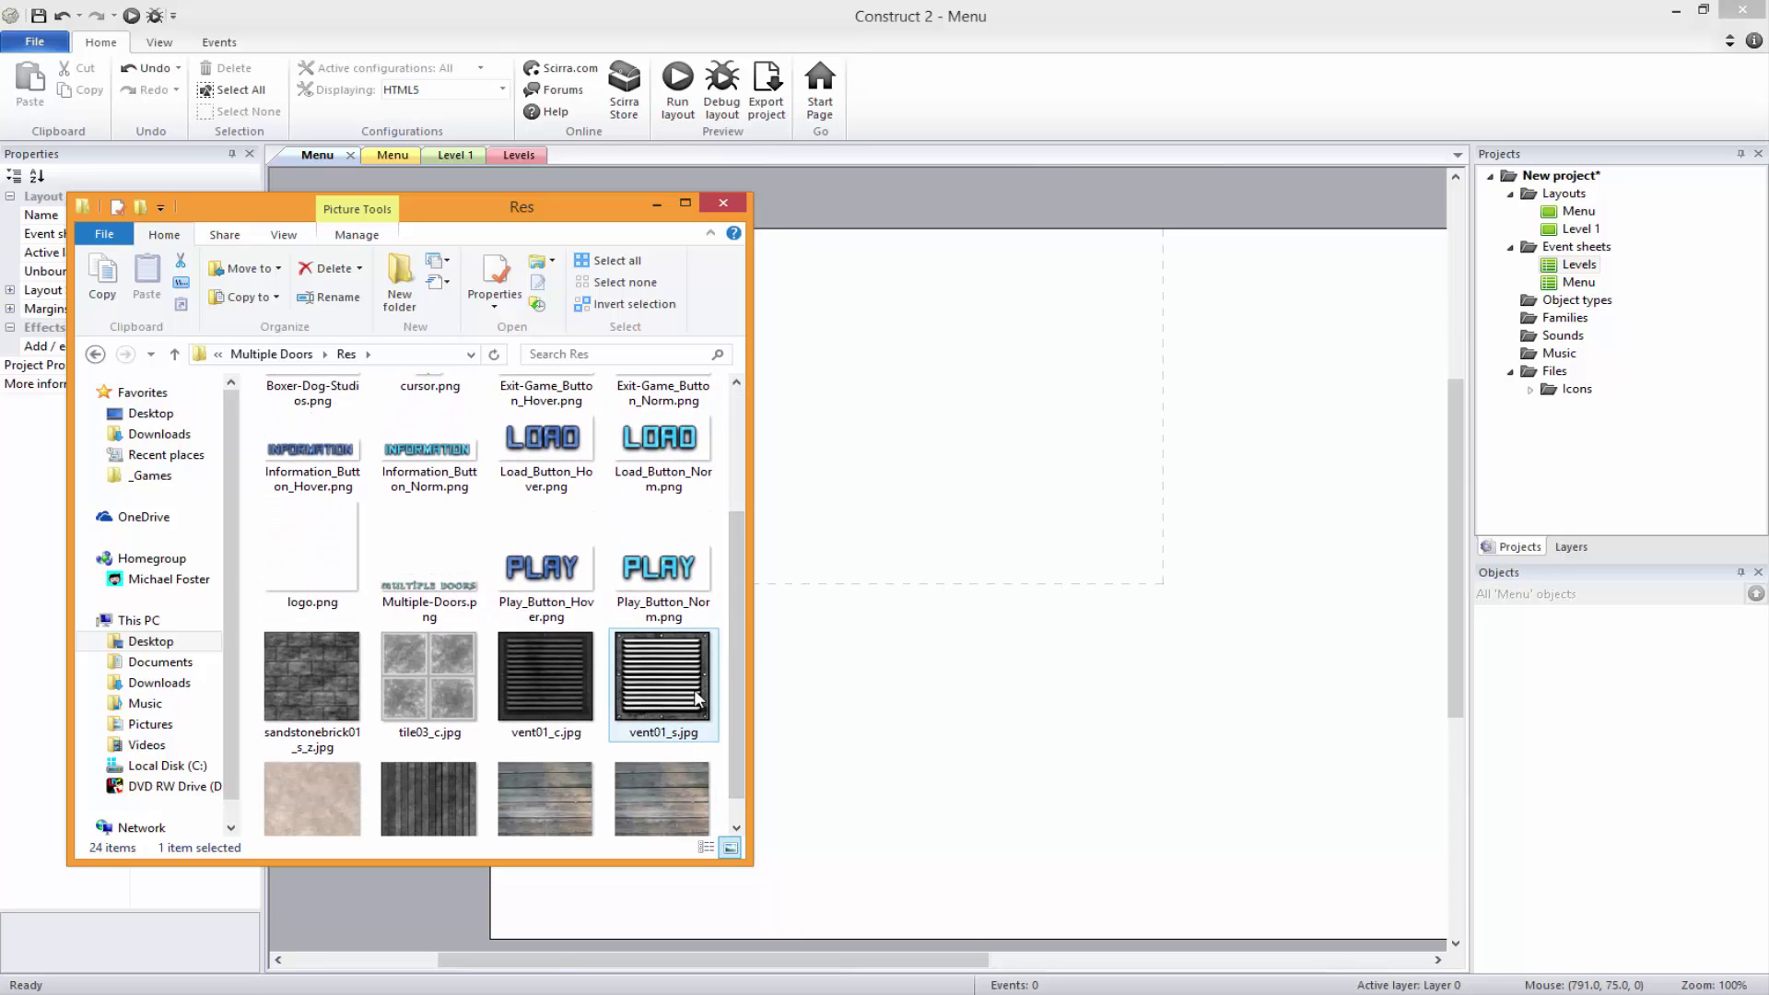
scroll(737, 555, down, 1)
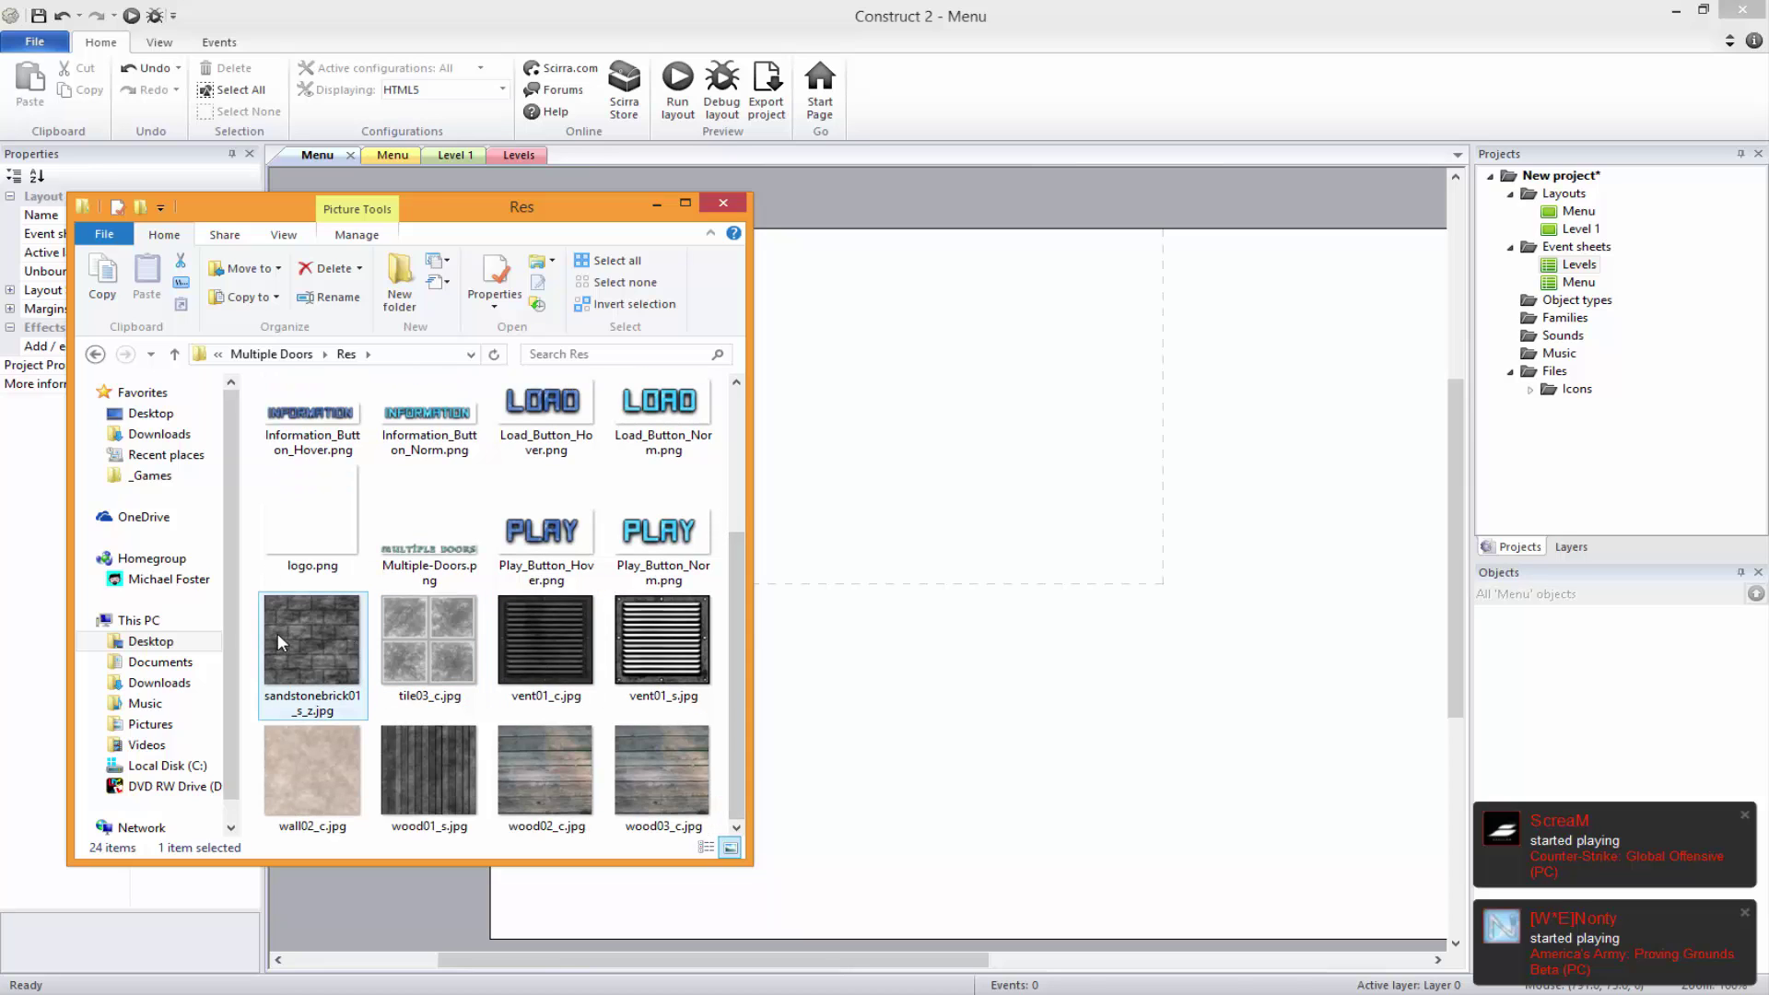
drag(274, 632, 909, 667)
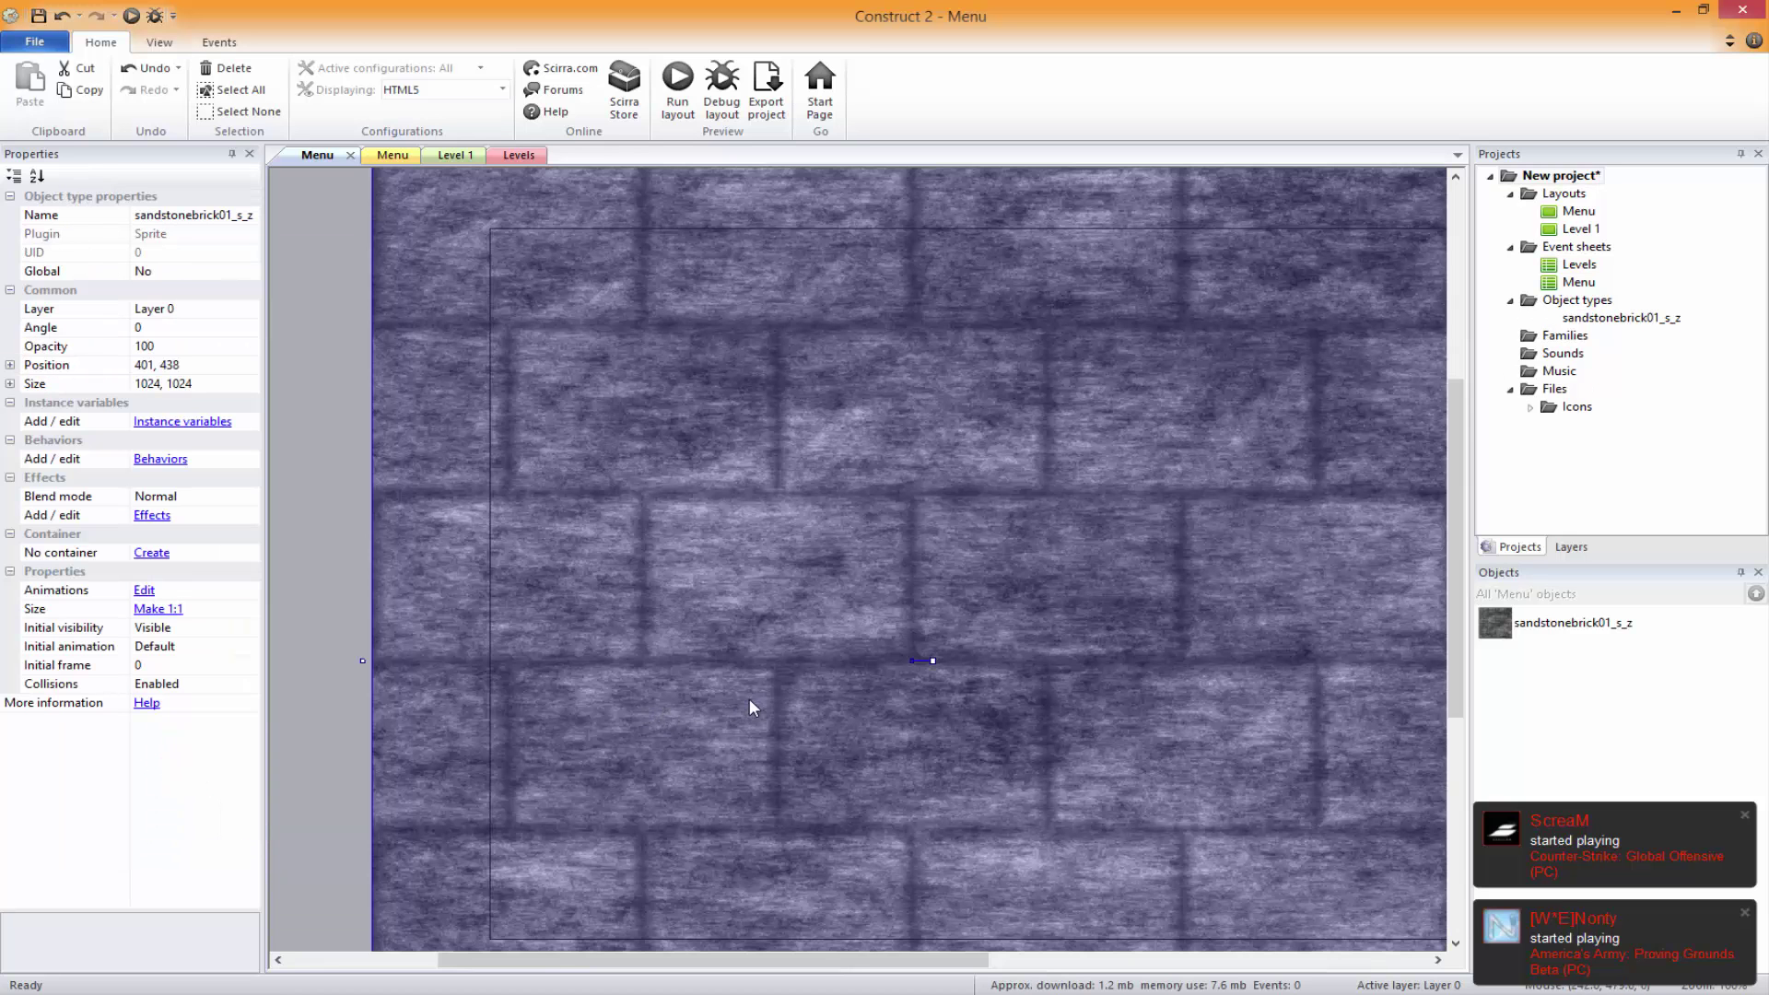
Resize the sandstone brick sprite to 64, 64 and move it to about 65, 395 near the layout's left edge
click(208, 385)
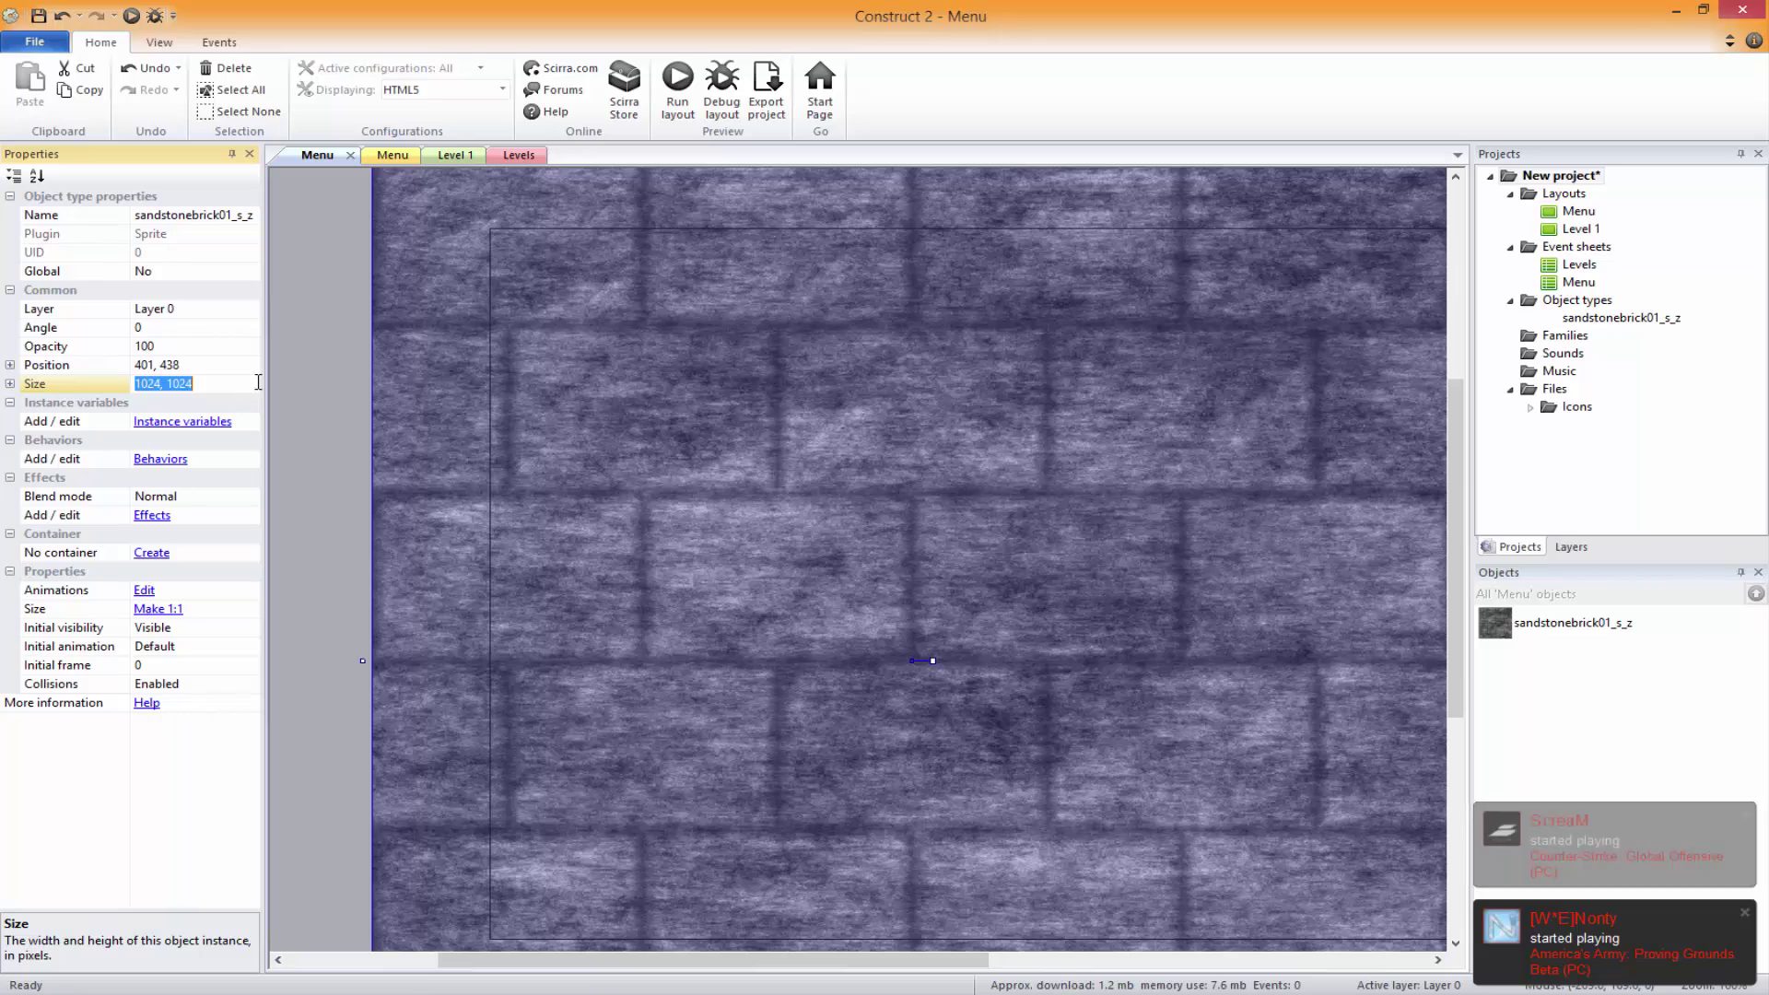
text(64, 64)
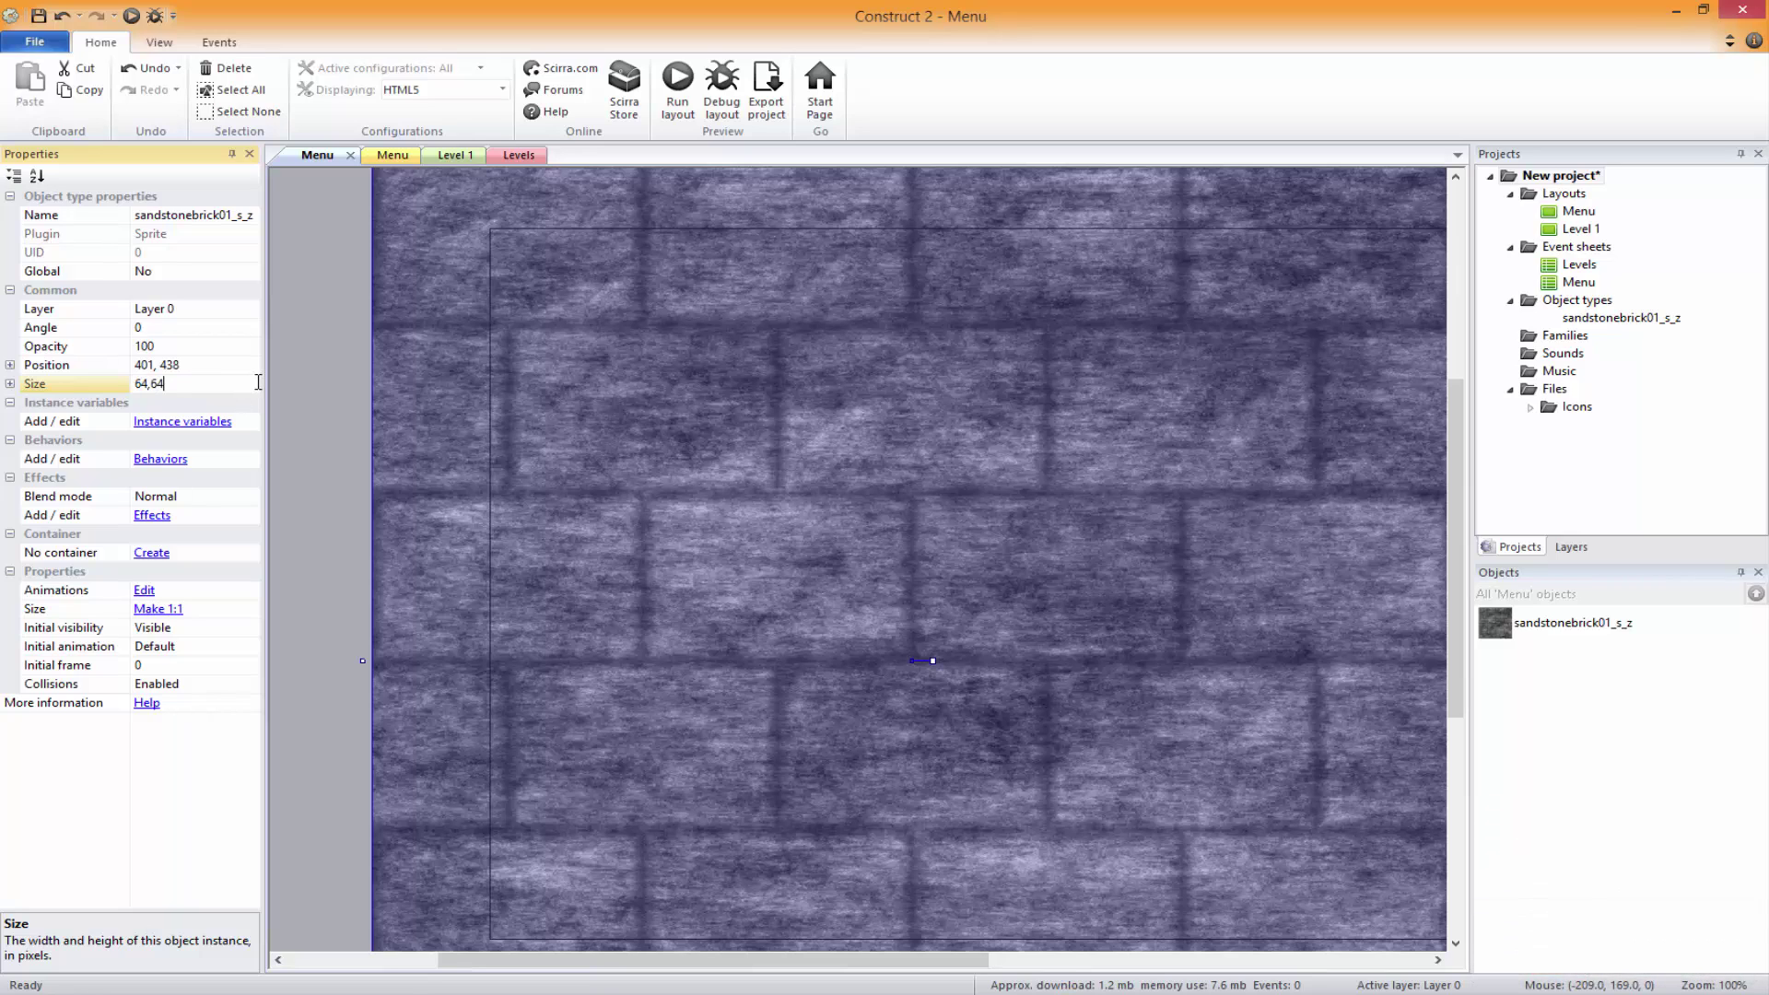
key(Return)
click(955, 682)
drag(936, 676, 583, 634)
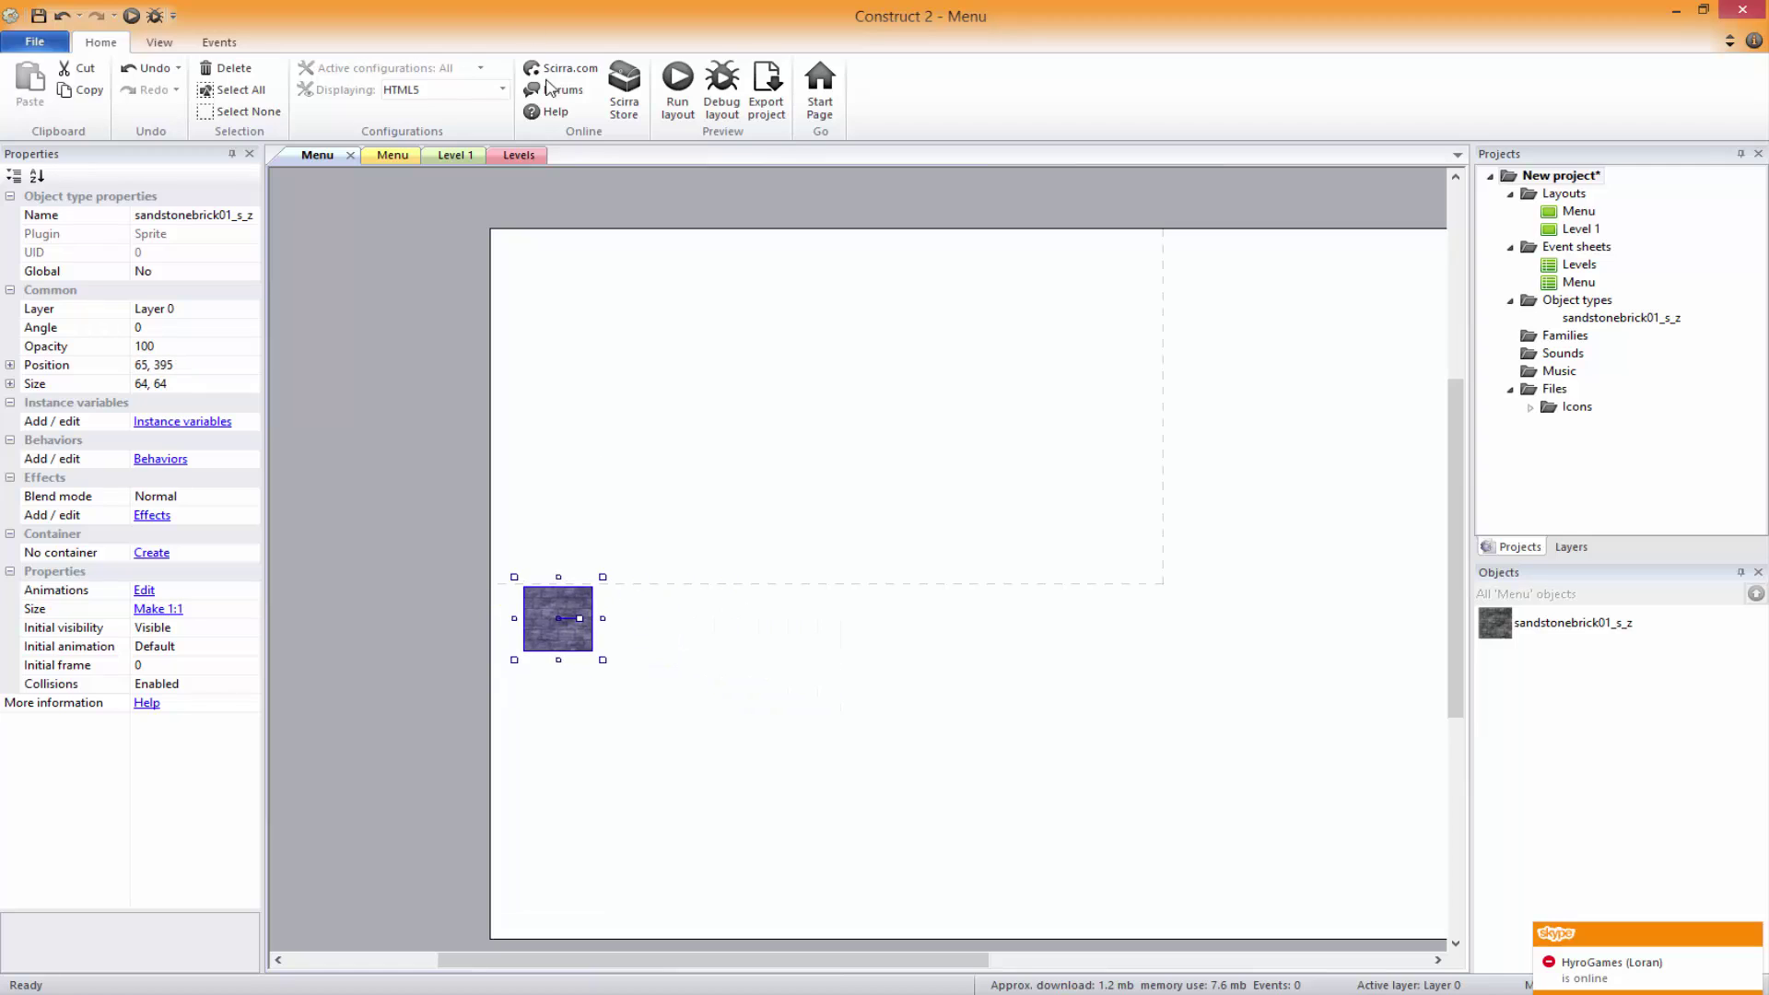
Turn on the visible grid and grid snapping with 64 by 64 cells, and snap the brick sprite to 64, 384
click(159, 43)
click(488, 69)
click(470, 89)
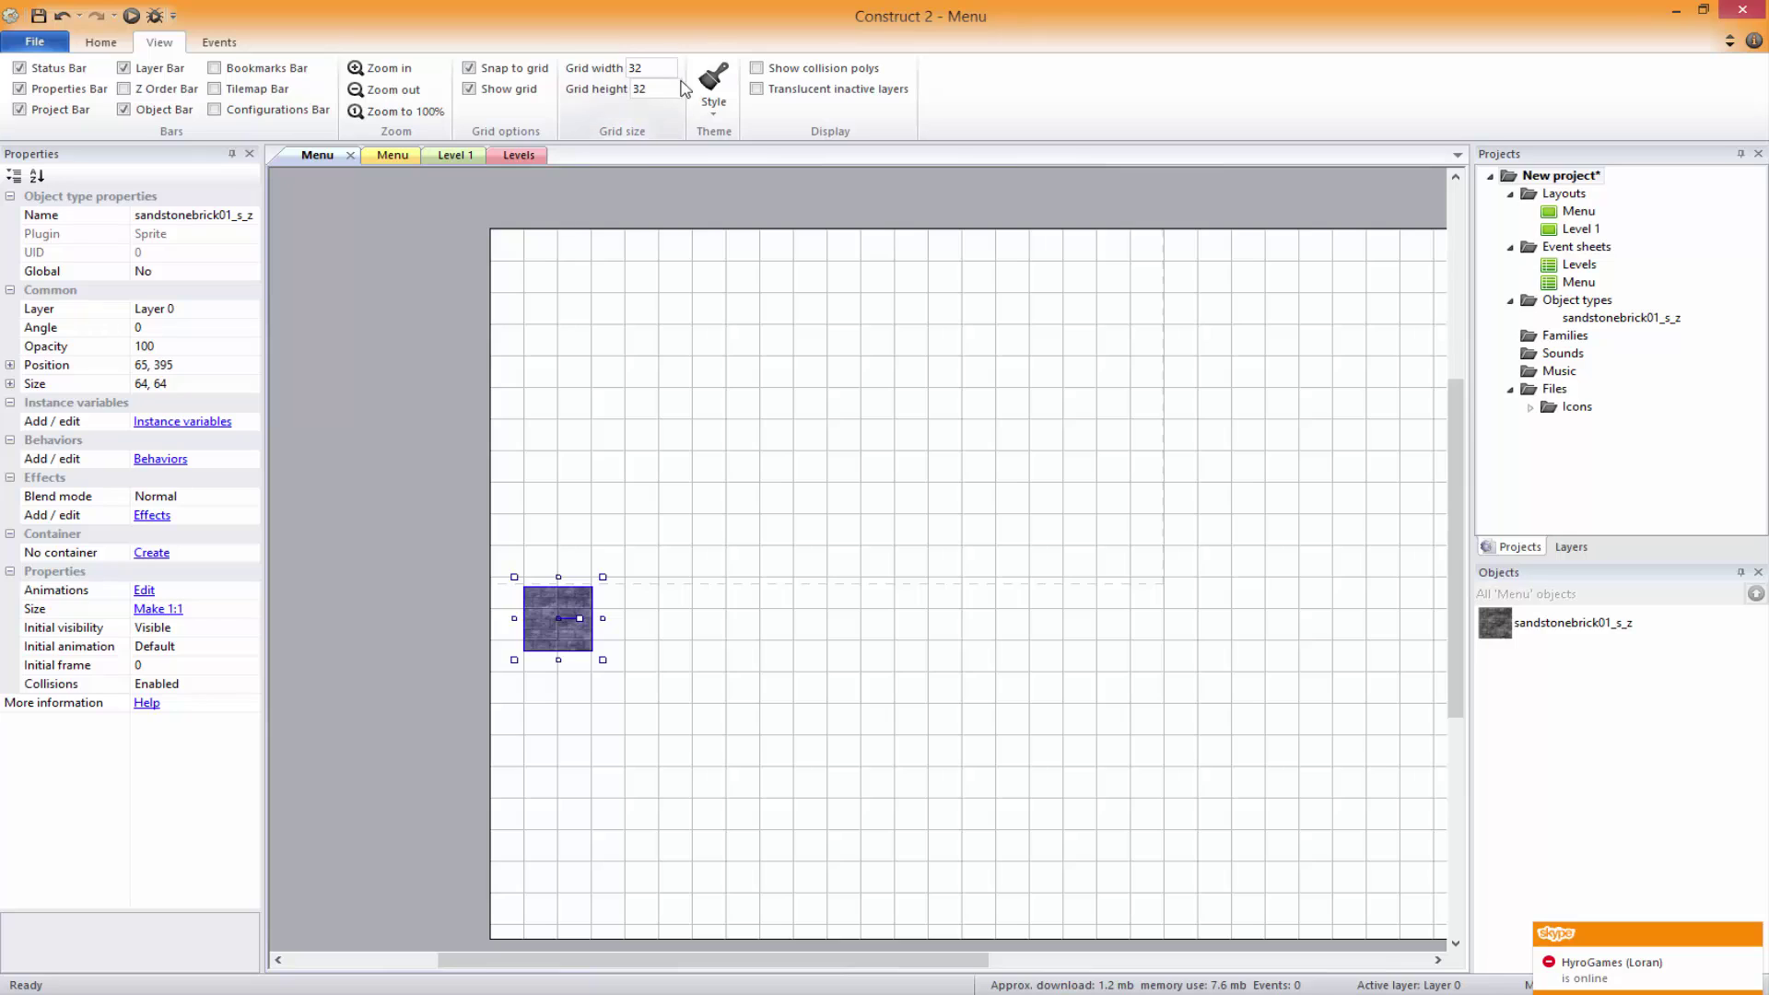
click(589, 74)
click(841, 612)
drag(572, 618, 547, 642)
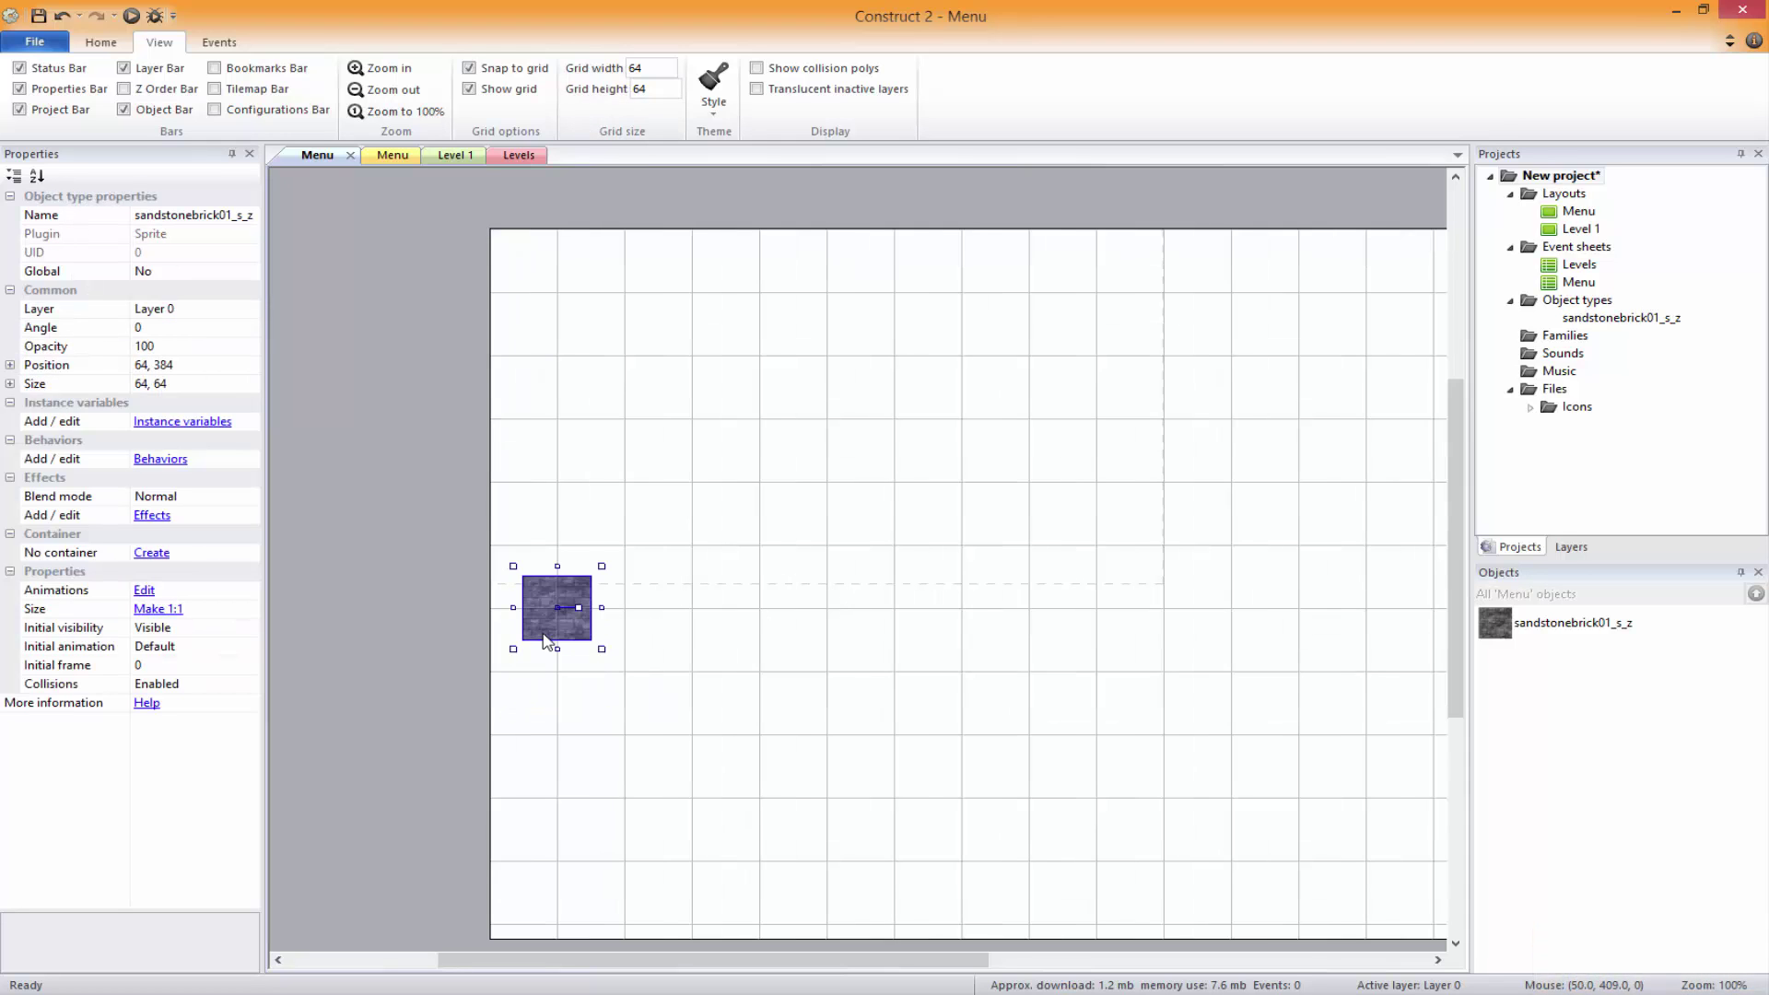
Set the brick image's origin to 0, 0 and move the sprite into the Menu layout's top-left corner cell
double_click(547, 642)
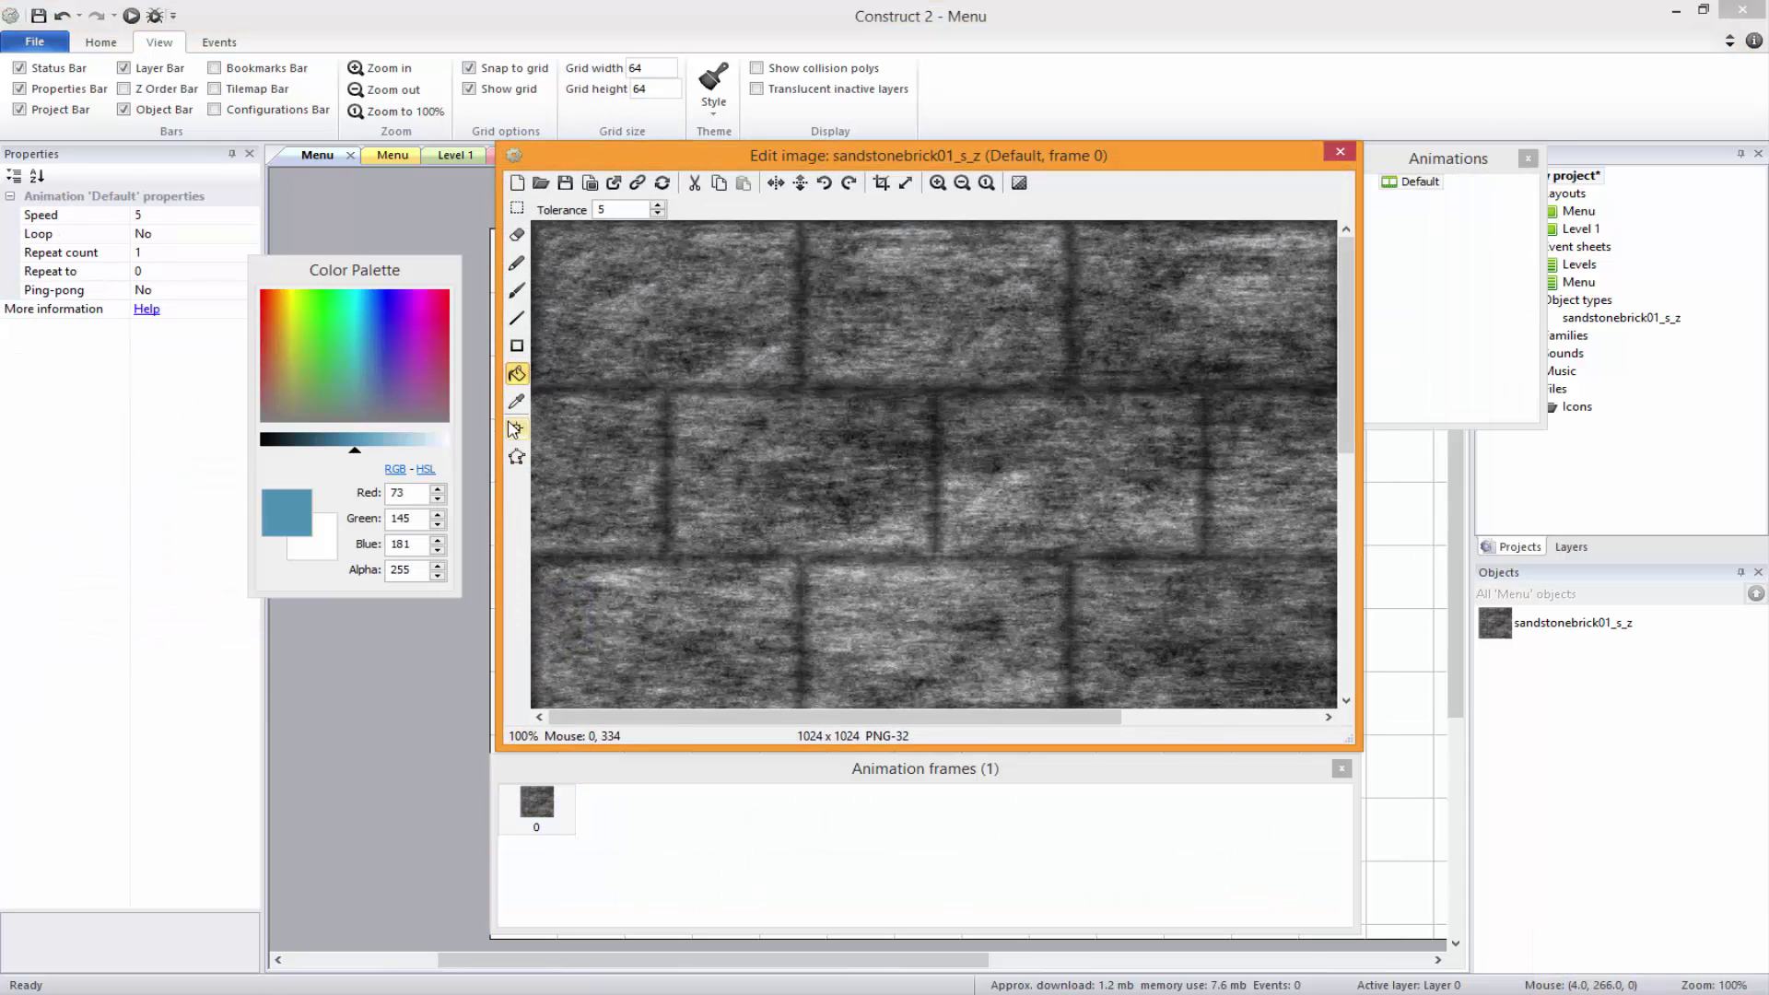
click(517, 428)
key(KP_7)
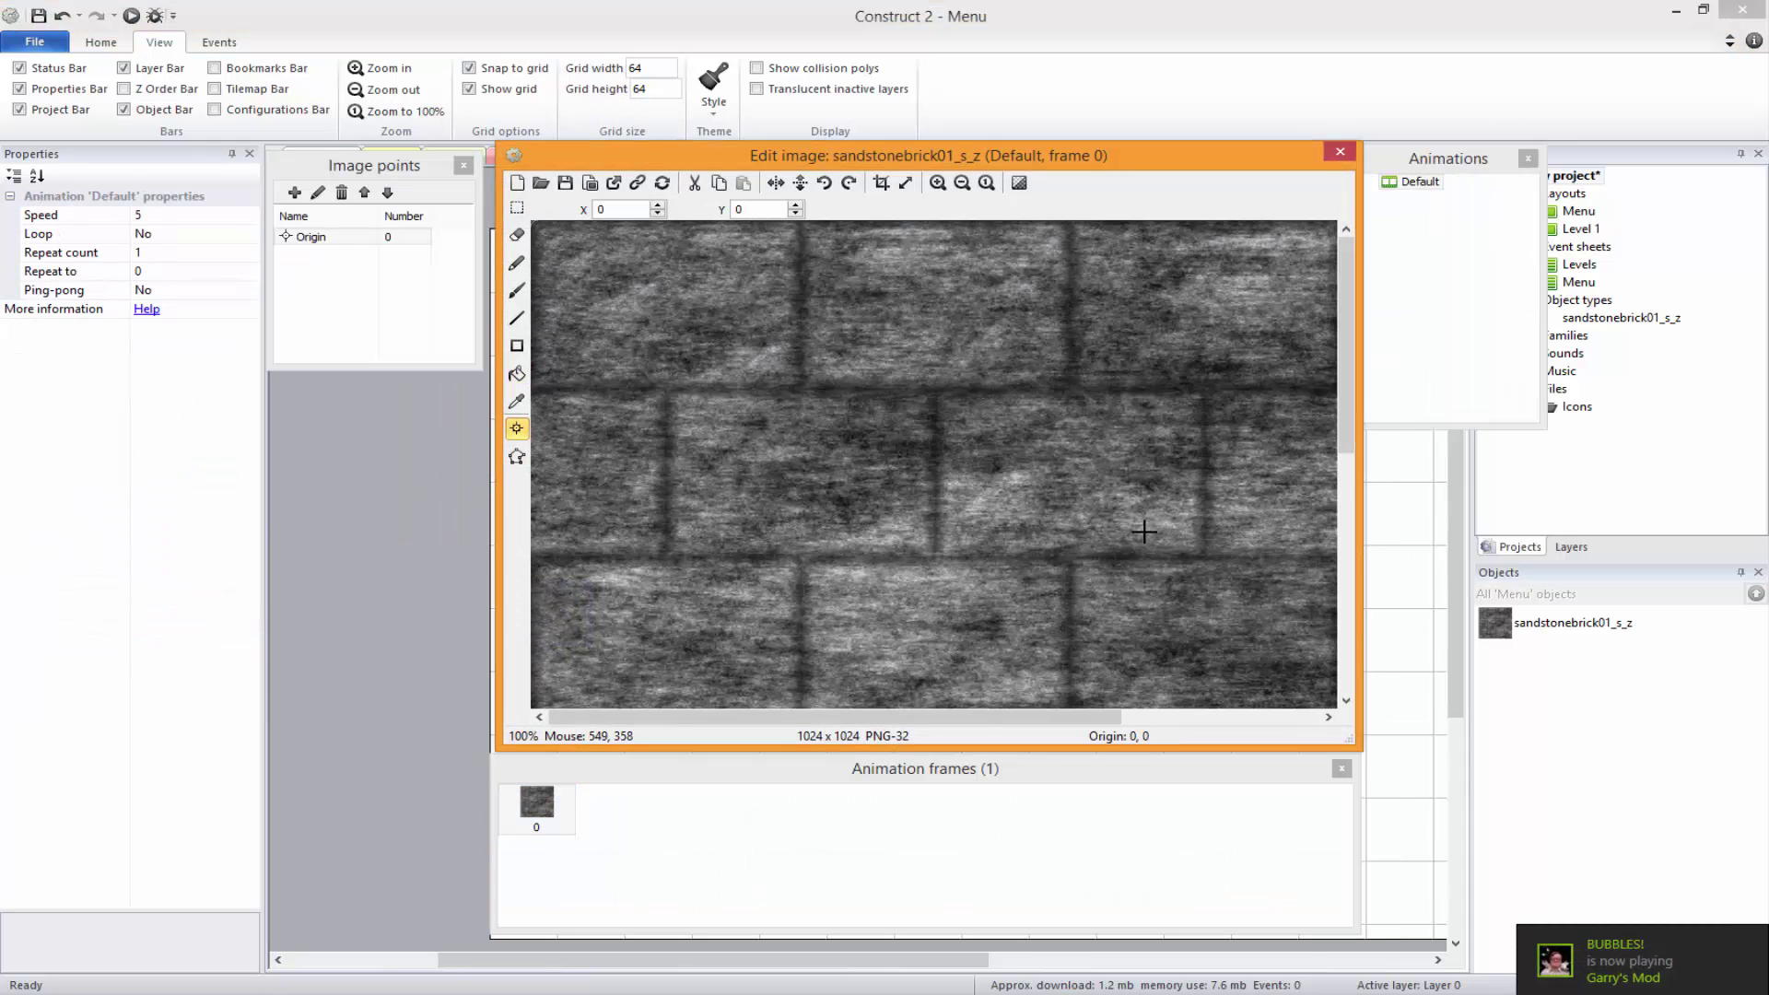
click(1340, 152)
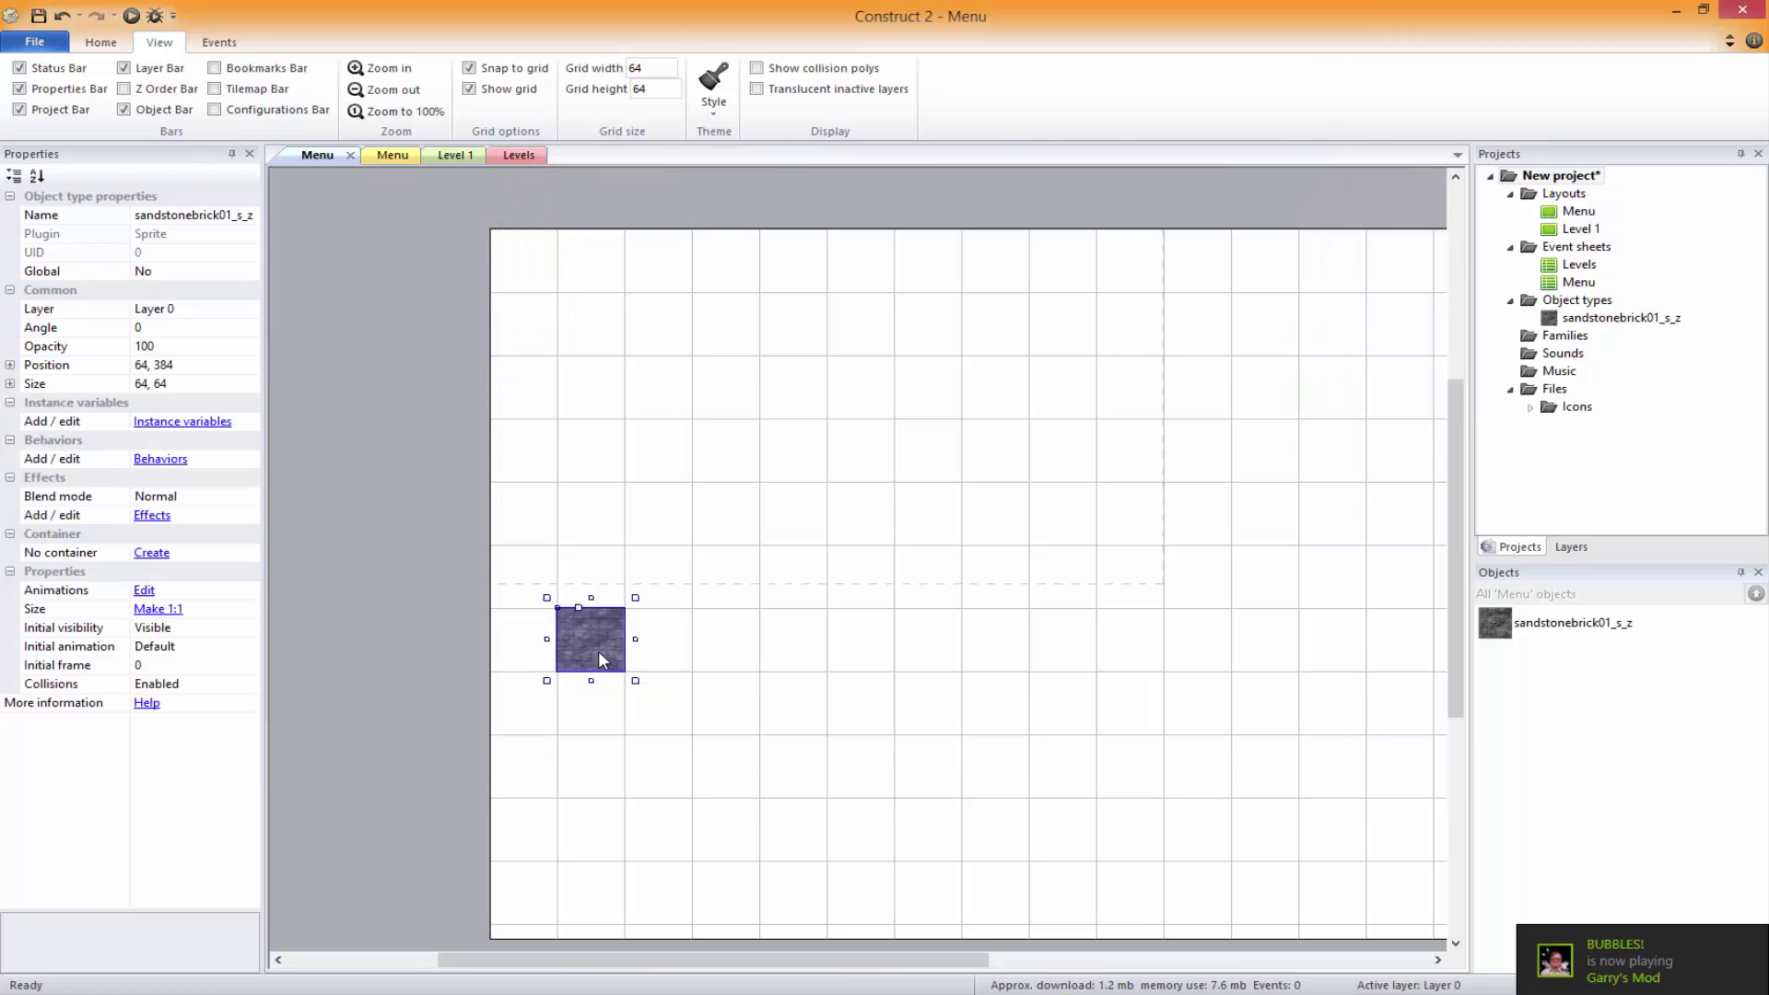
drag(616, 675, 547, 294)
click(750, 532)
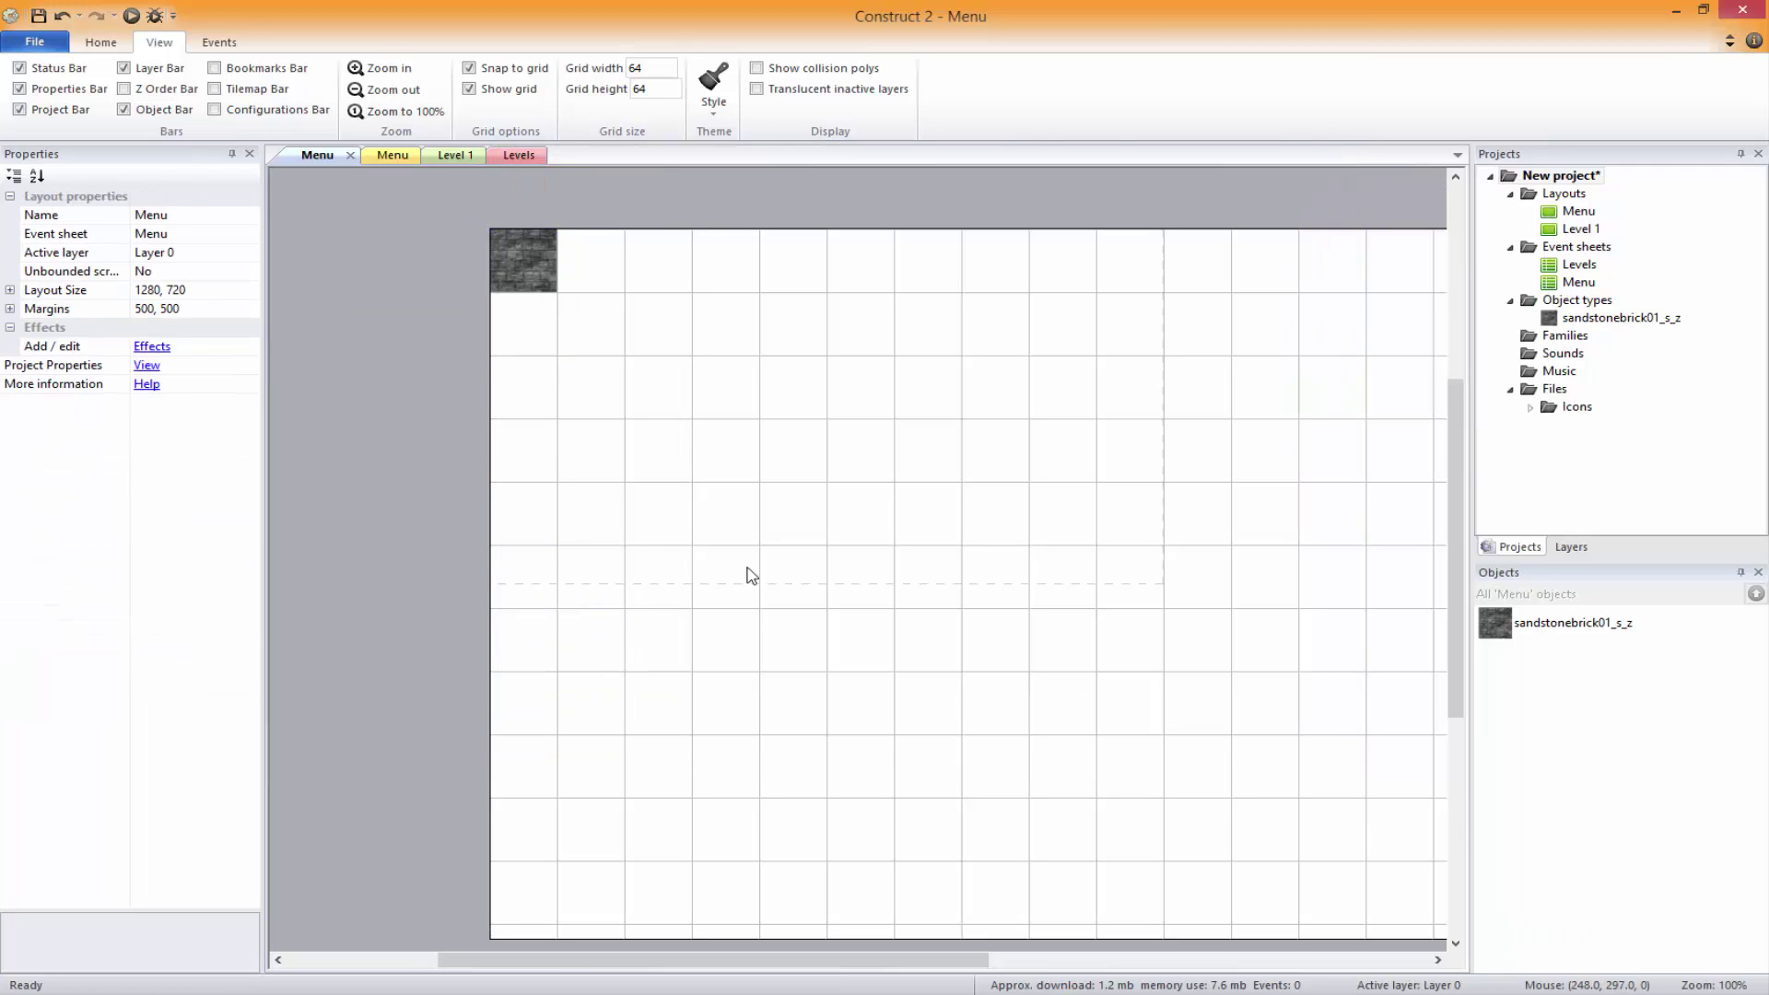
Duplicate the brick sprite along the Menu layout's top edge to form a row of four adjoining tiles
ctrl+scroll(751, 589, down, 2)
middle_drag(748, 421, 724, 523)
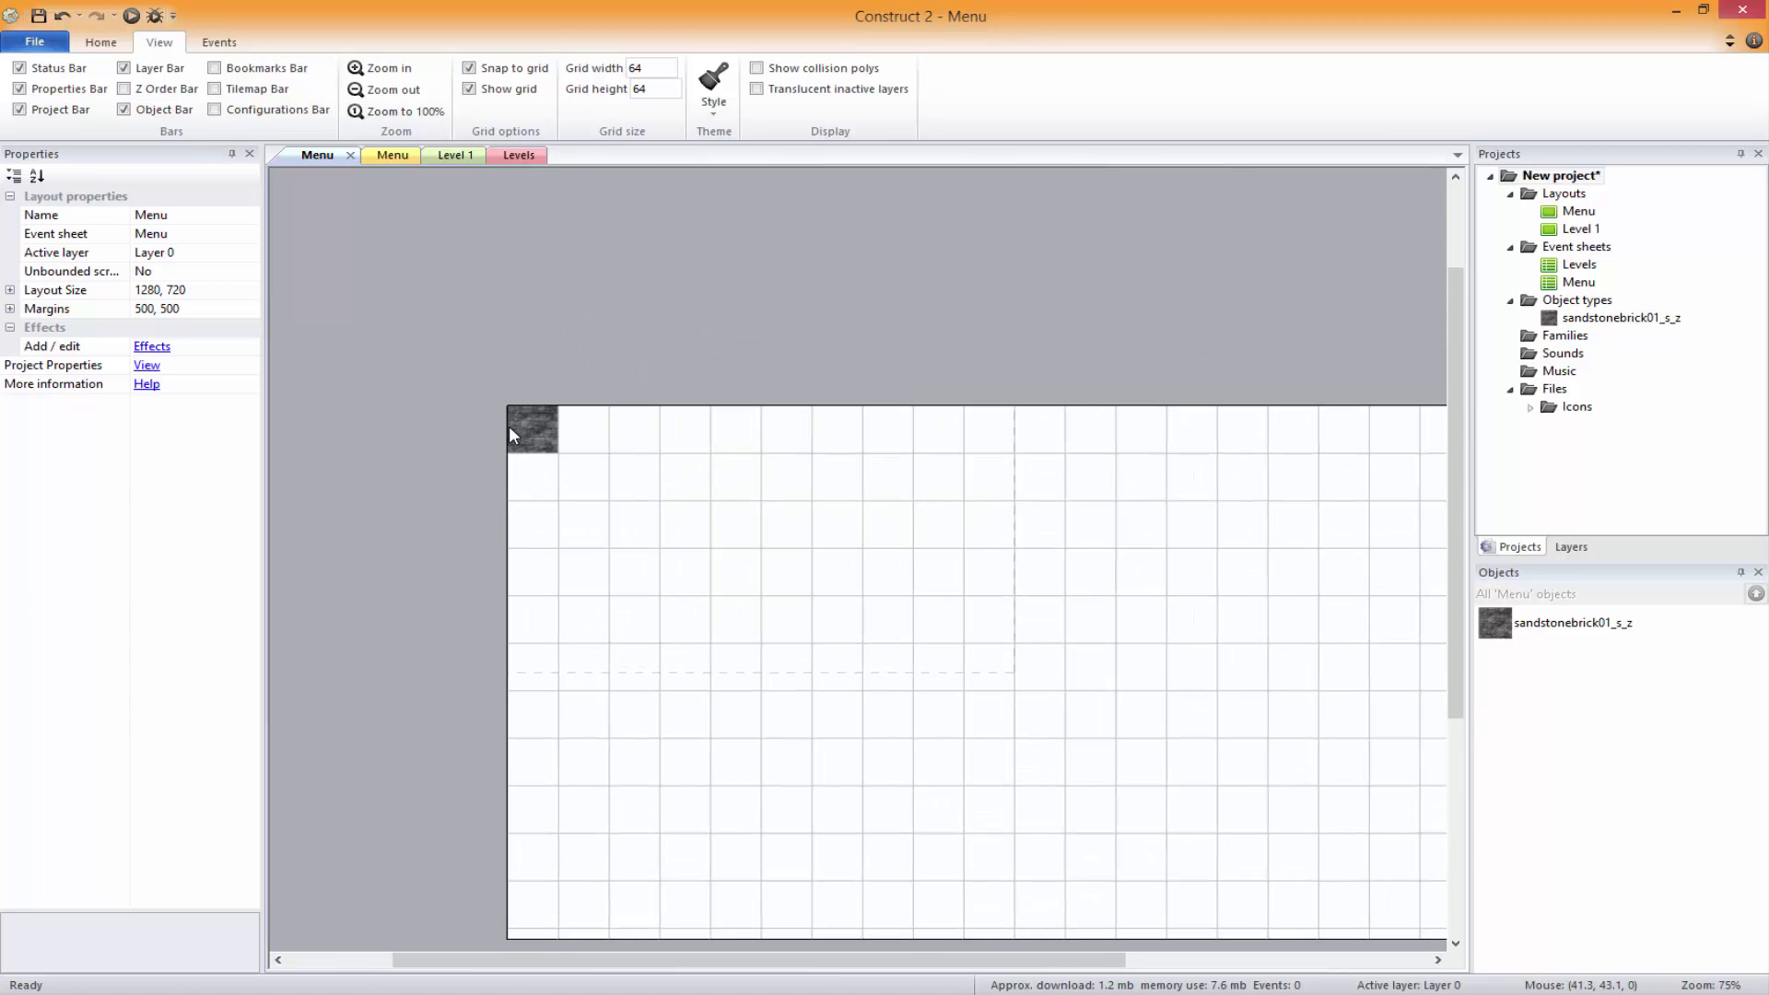
key(ctrl+a)
ctrl+scroll(724, 523, down, 1)
ctrl+drag(589, 451, 729, 468)
click(801, 584)
ctrl+scroll(666, 609, up, 2)
ctrl+scroll(666, 608, up, 7)
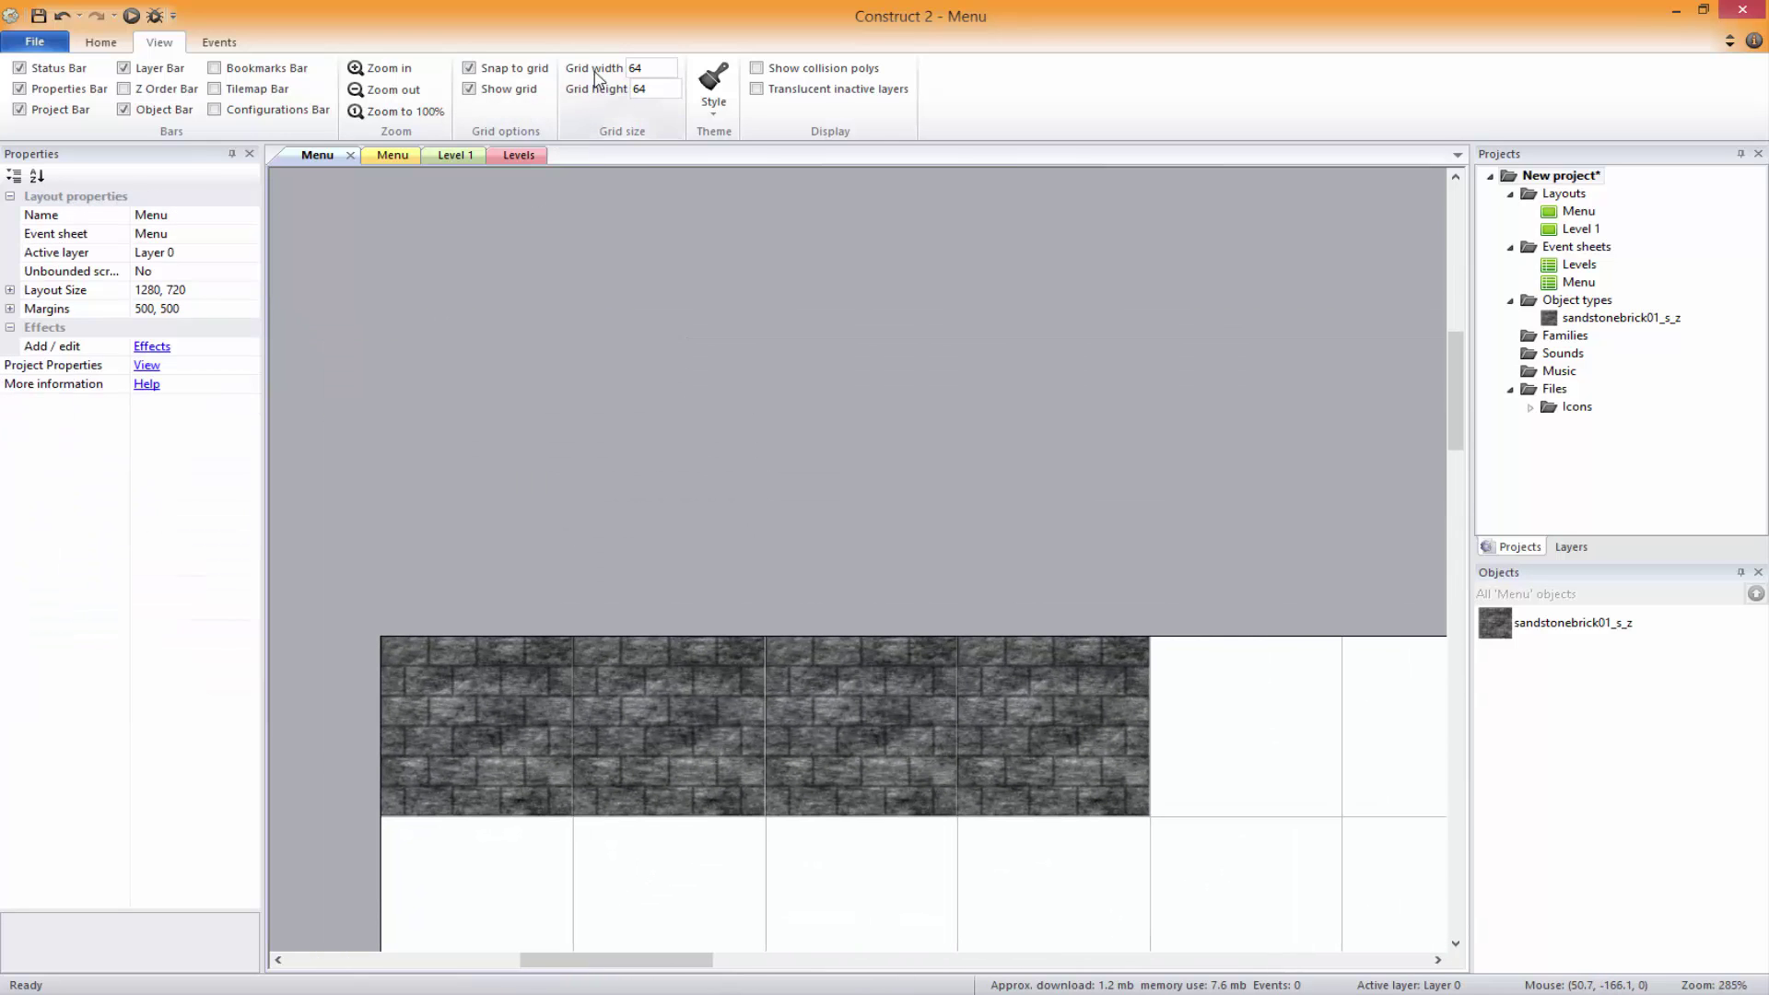
Hide the grid and try to close the seam in the middle of the brick row by adjusting the last two tiles
click(512, 92)
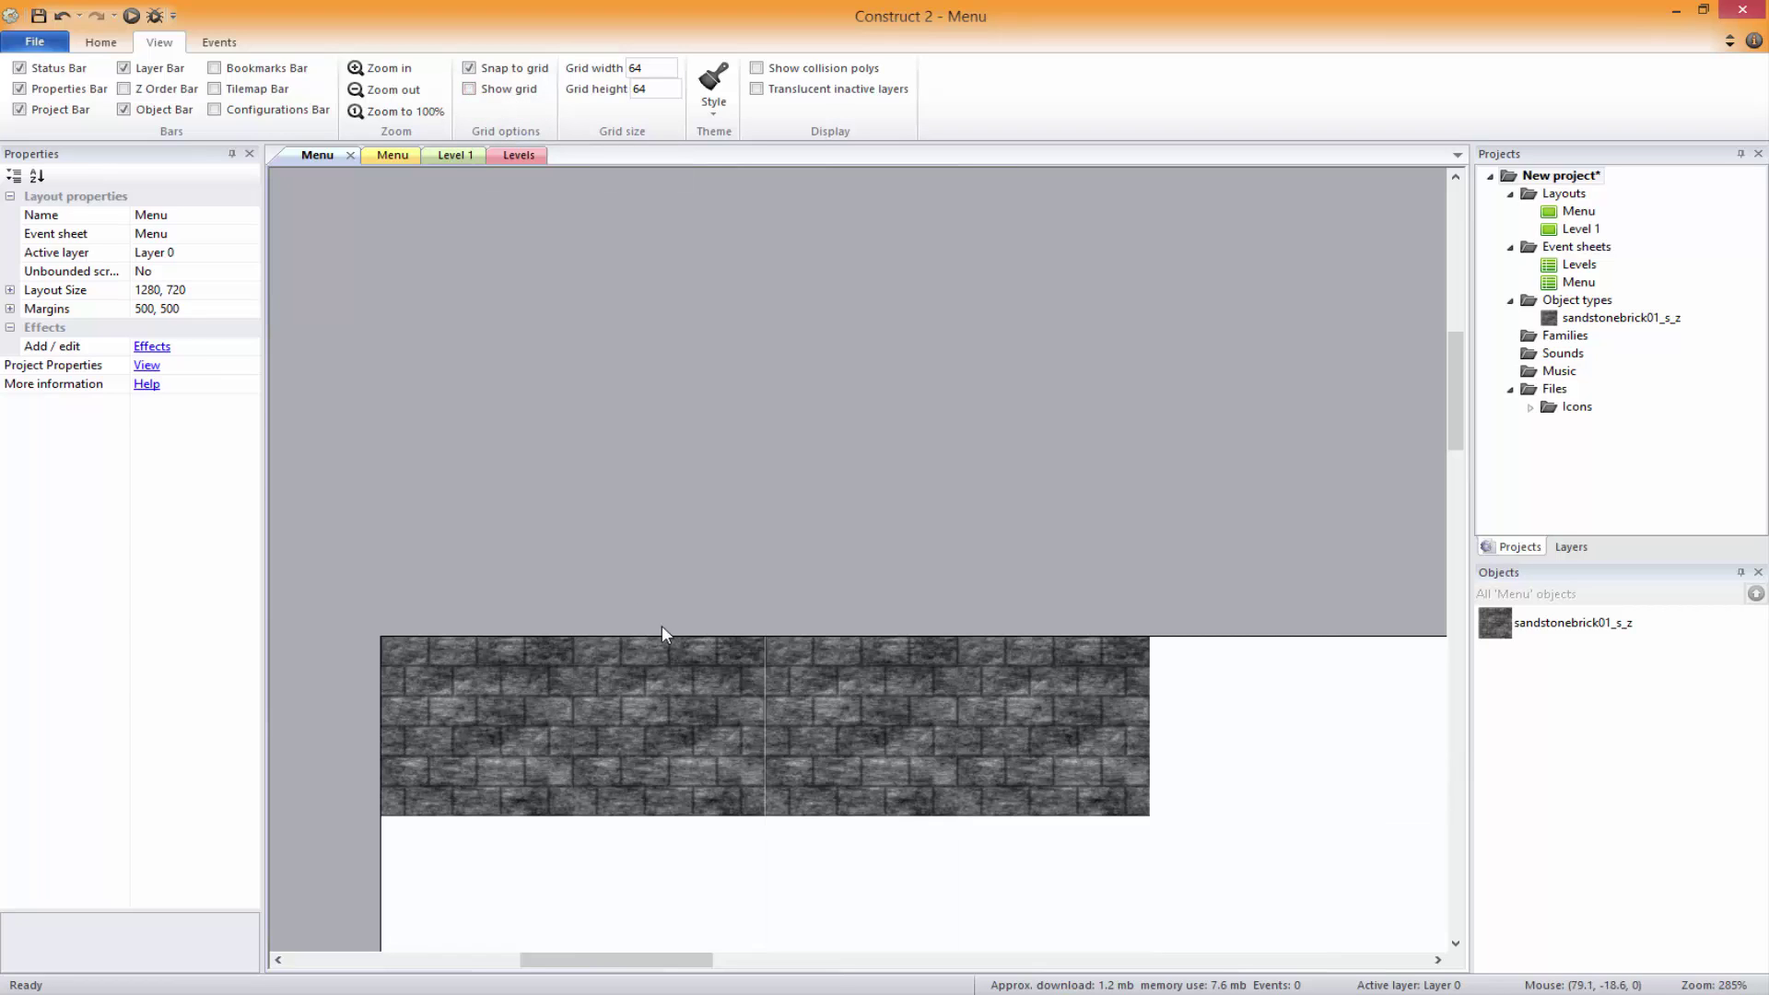
click(775, 728)
click(811, 591)
drag(832, 771, 838, 761)
click(958, 435)
click(1061, 732)
click(1041, 419)
drag(1061, 732, 1064, 700)
click(1080, 608)
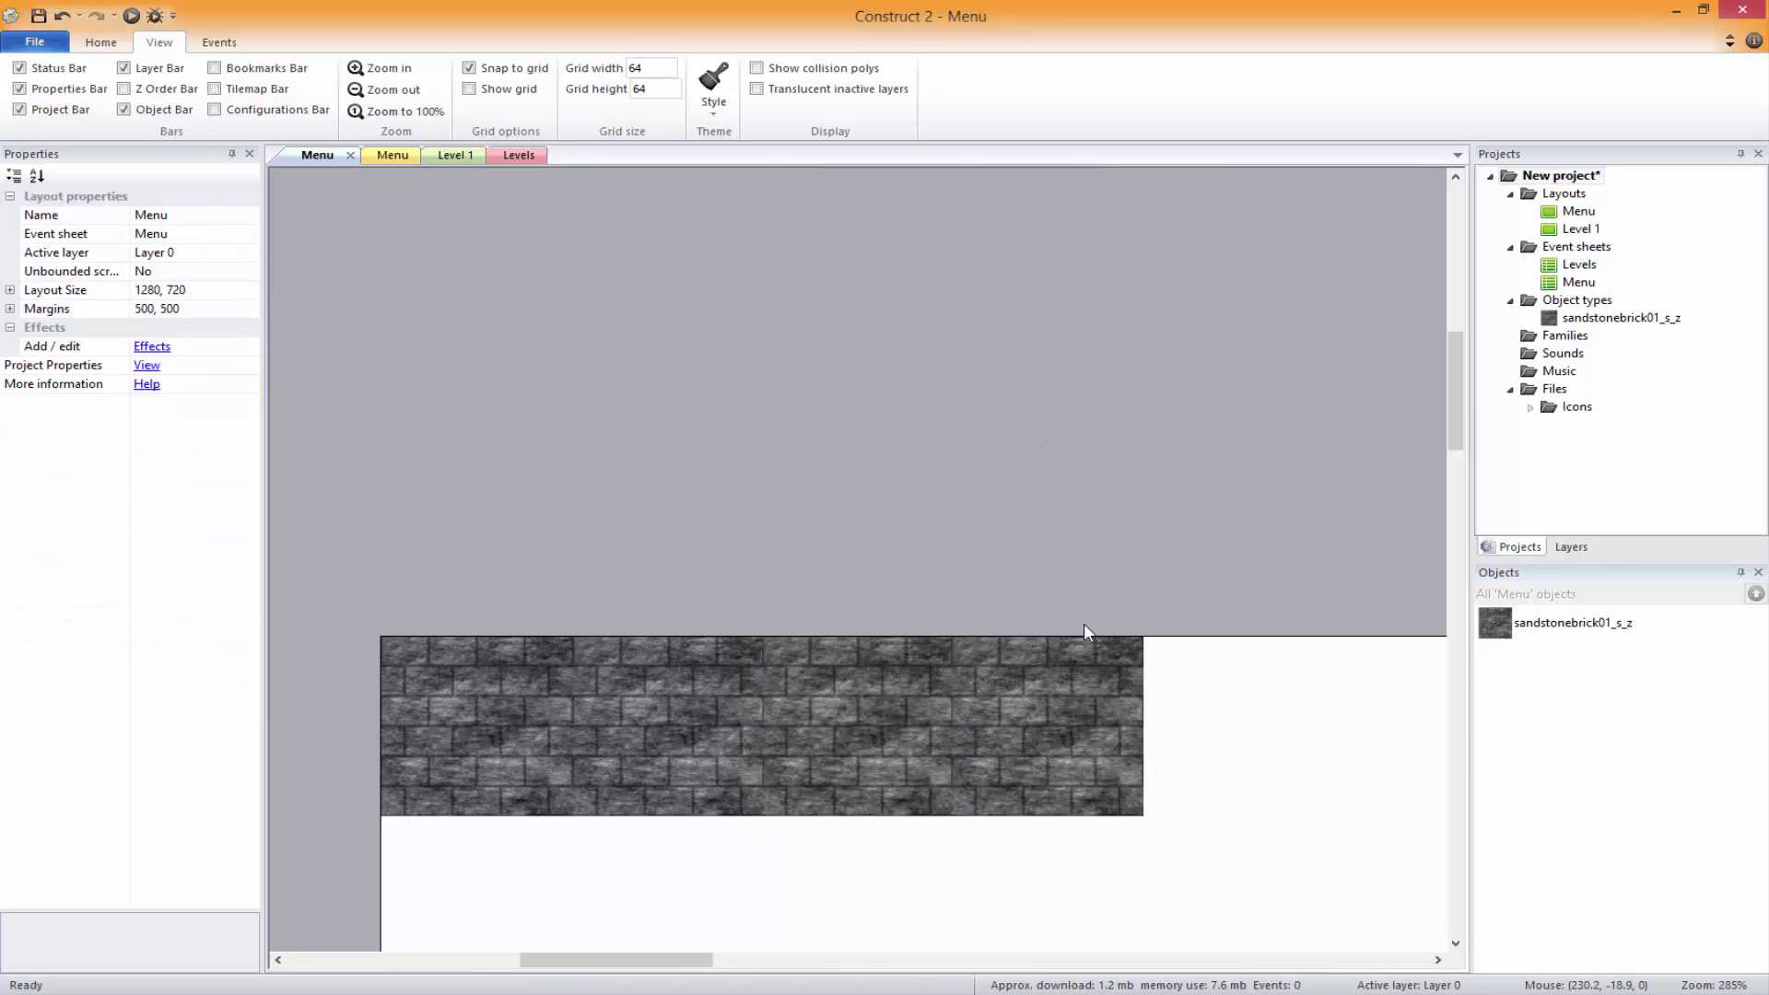
Undo the seam adjustments made to the last two tiles of the brick row
key(ctrl+z)
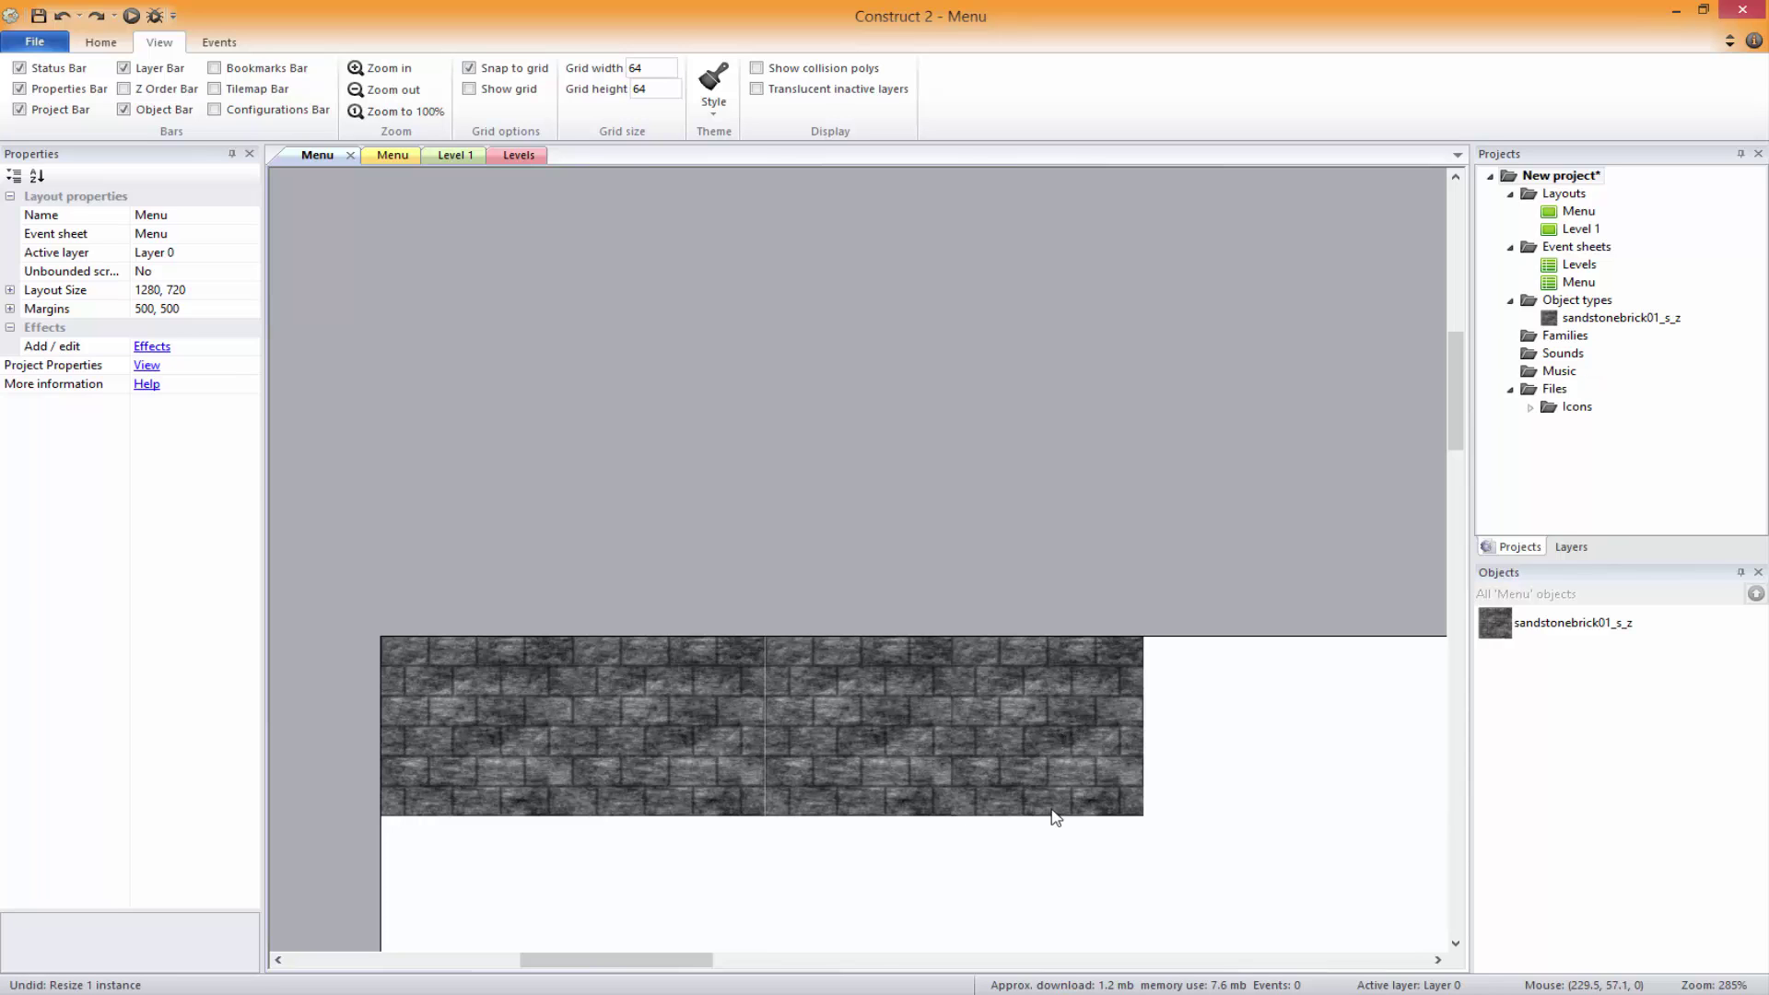
click(1053, 765)
click(919, 781)
click(834, 506)
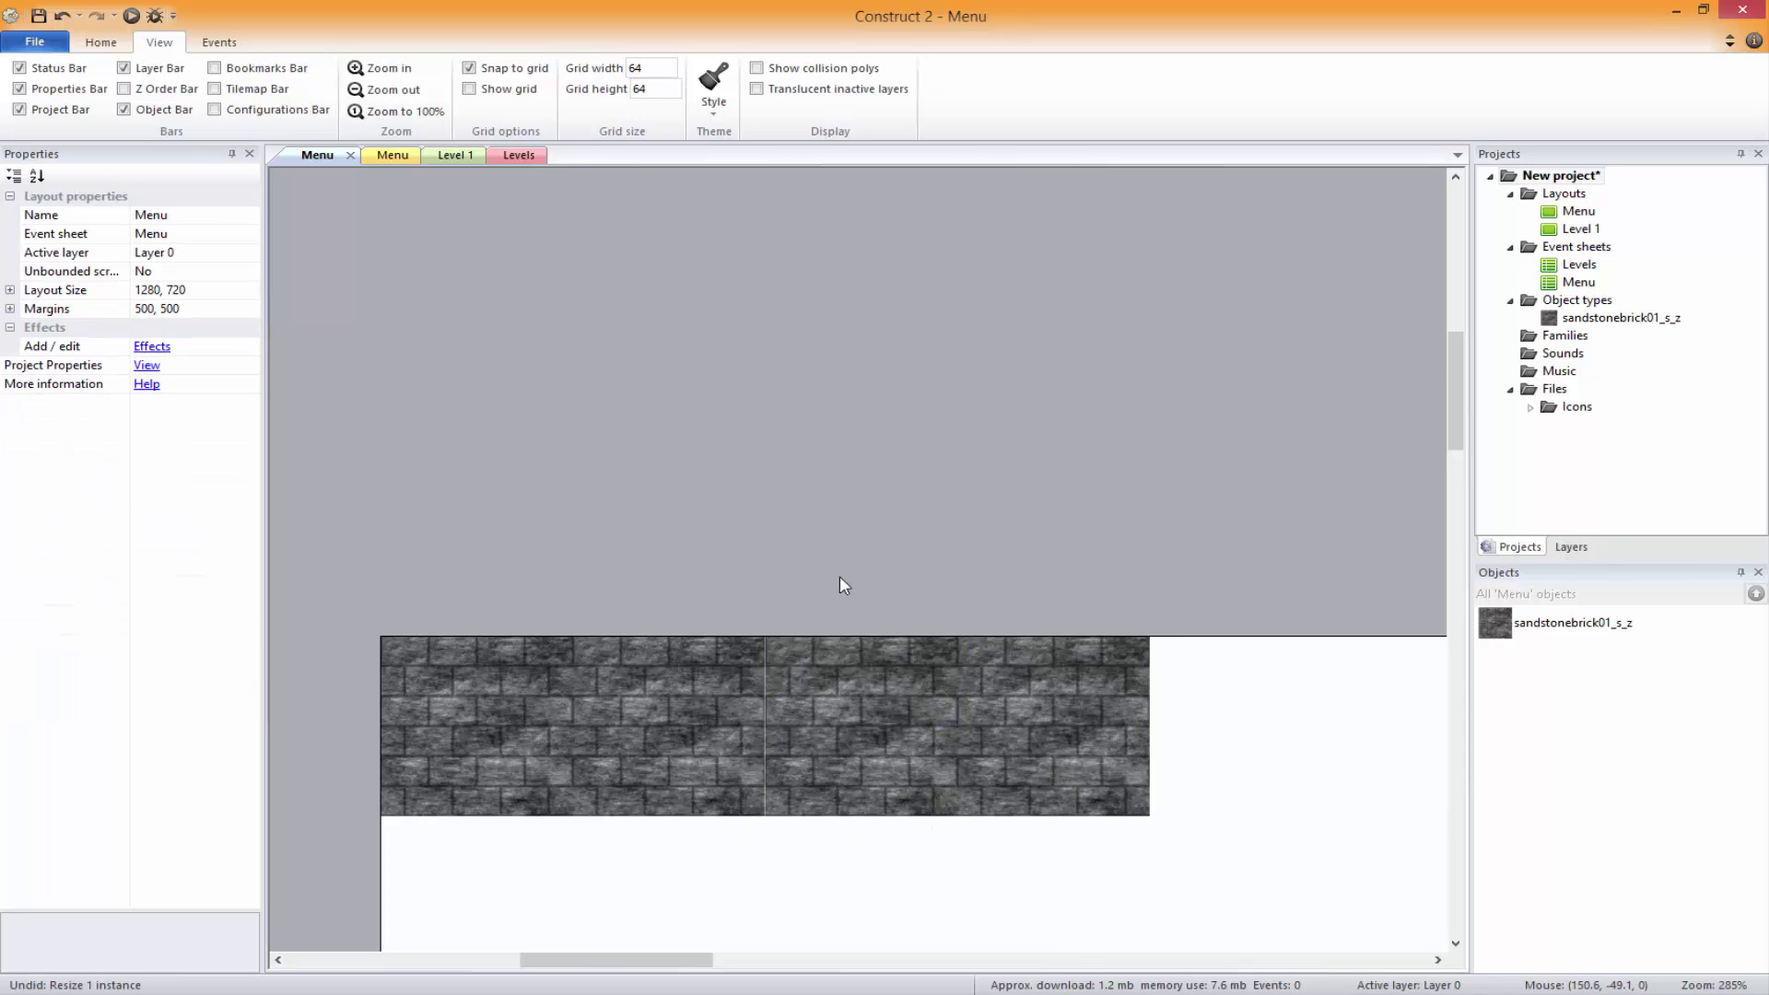
Duplicate the brick tile along the Menu layout's top edge until the row reaches the top-right corner
ctrl+scroll(997, 733, down, 4)
ctrl+scroll(1115, 766, down, 4)
click(776, 576)
ctrl+drag(775, 575, 1340, 575)
middle_drag(1415, 683, 900, 522)
mouse_move(940, 489)
ctrl+mouse_down()
mouse_move(1120, 471)
mouse_move(1310, 486)
ctrl+mouse_up()
mouse_move(1379, 491)
middle_down()
mouse_move(856, 521)
mouse_move(924, 506)
middle_up()
Duplicate brick tiles down the Menu layout's right edge and along its bottom edge to the bottom-left corner
ctrl+drag(924, 506, 942, 584)
click(946, 597)
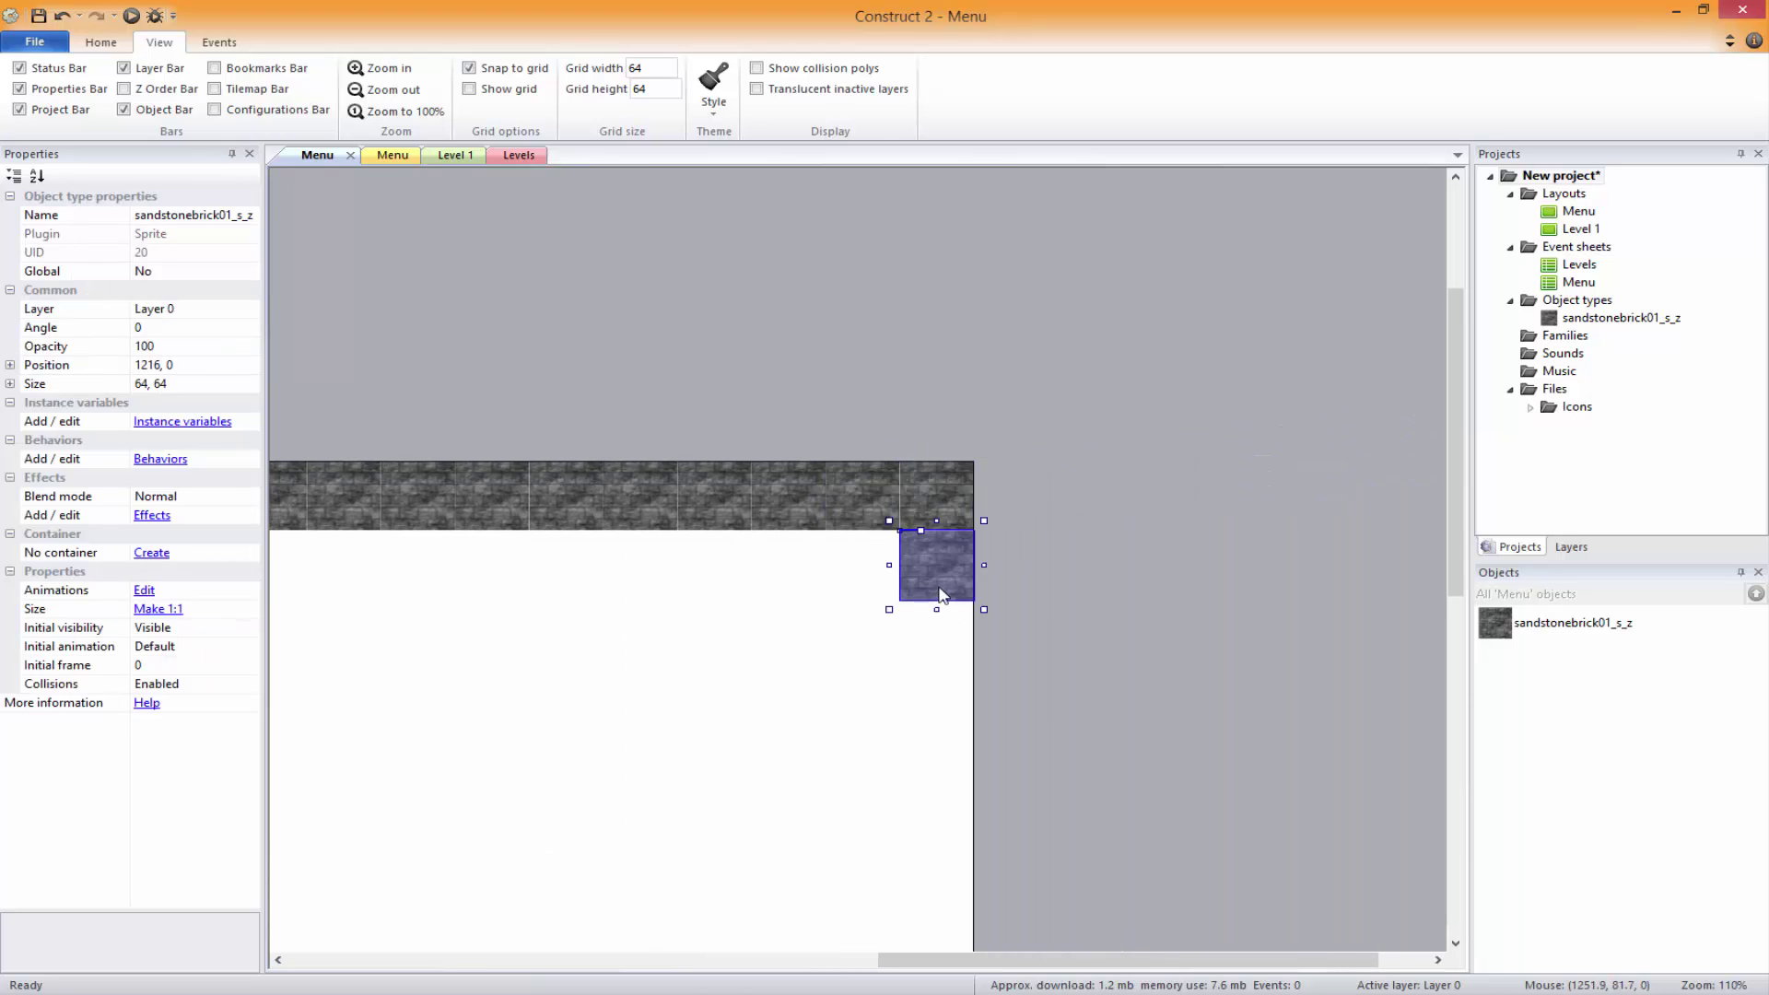
click(948, 672)
ctrl+scroll(940, 686, down, 3)
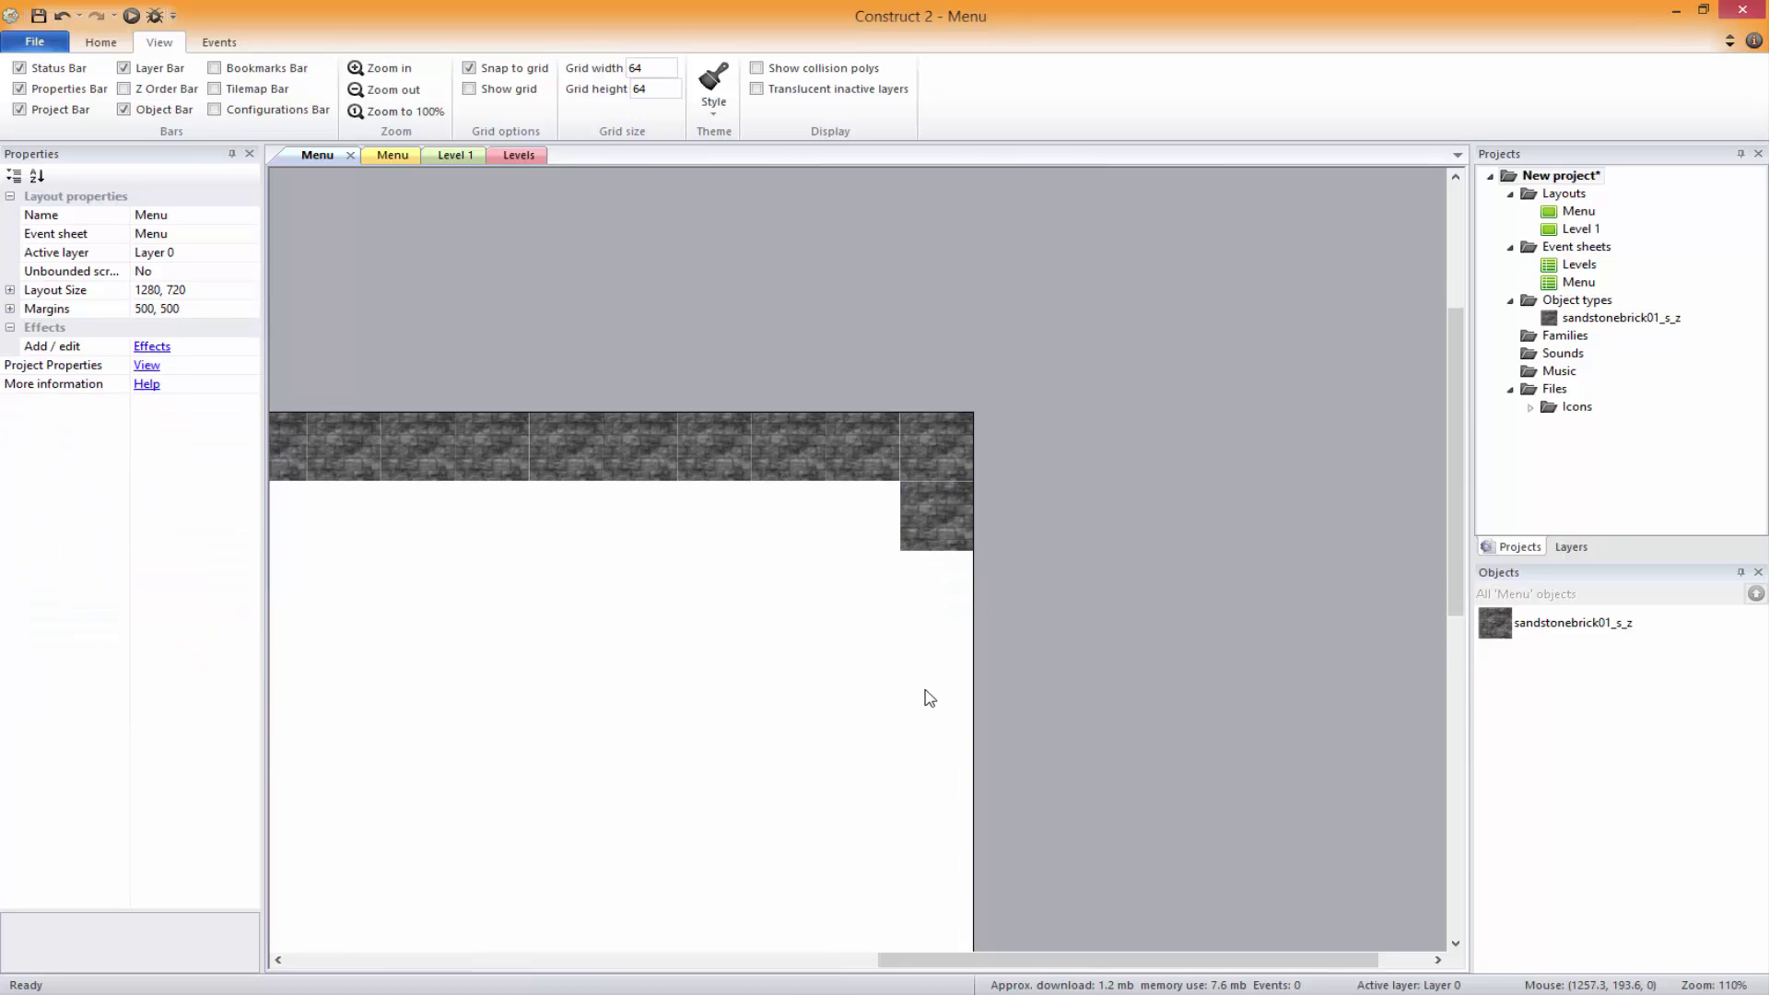
ctrl+scroll(775, 656, down, 2)
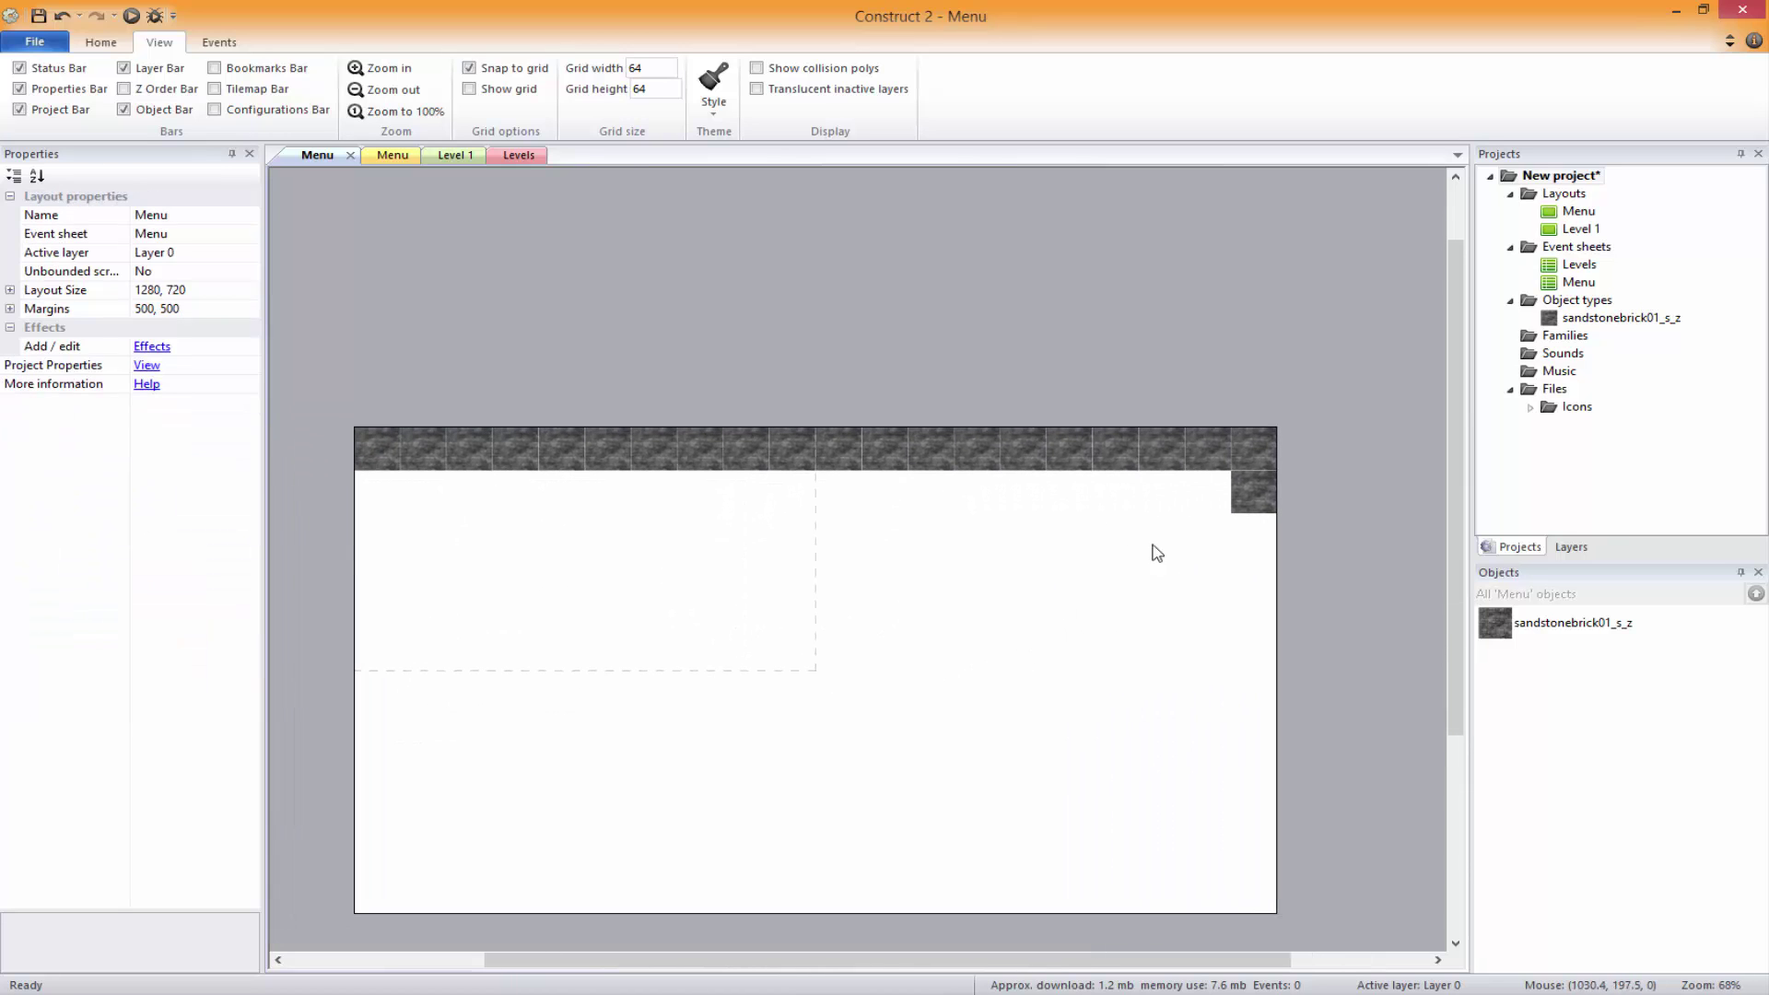
click(1253, 491)
mouse_move(1262, 505)
ctrl+mouse_down()
mouse_move(1242, 705)
mouse_move(1255, 884)
mouse_move(1208, 933)
mouse_move(1163, 940)
mouse_move(891, 931)
ctrl+mouse_up()
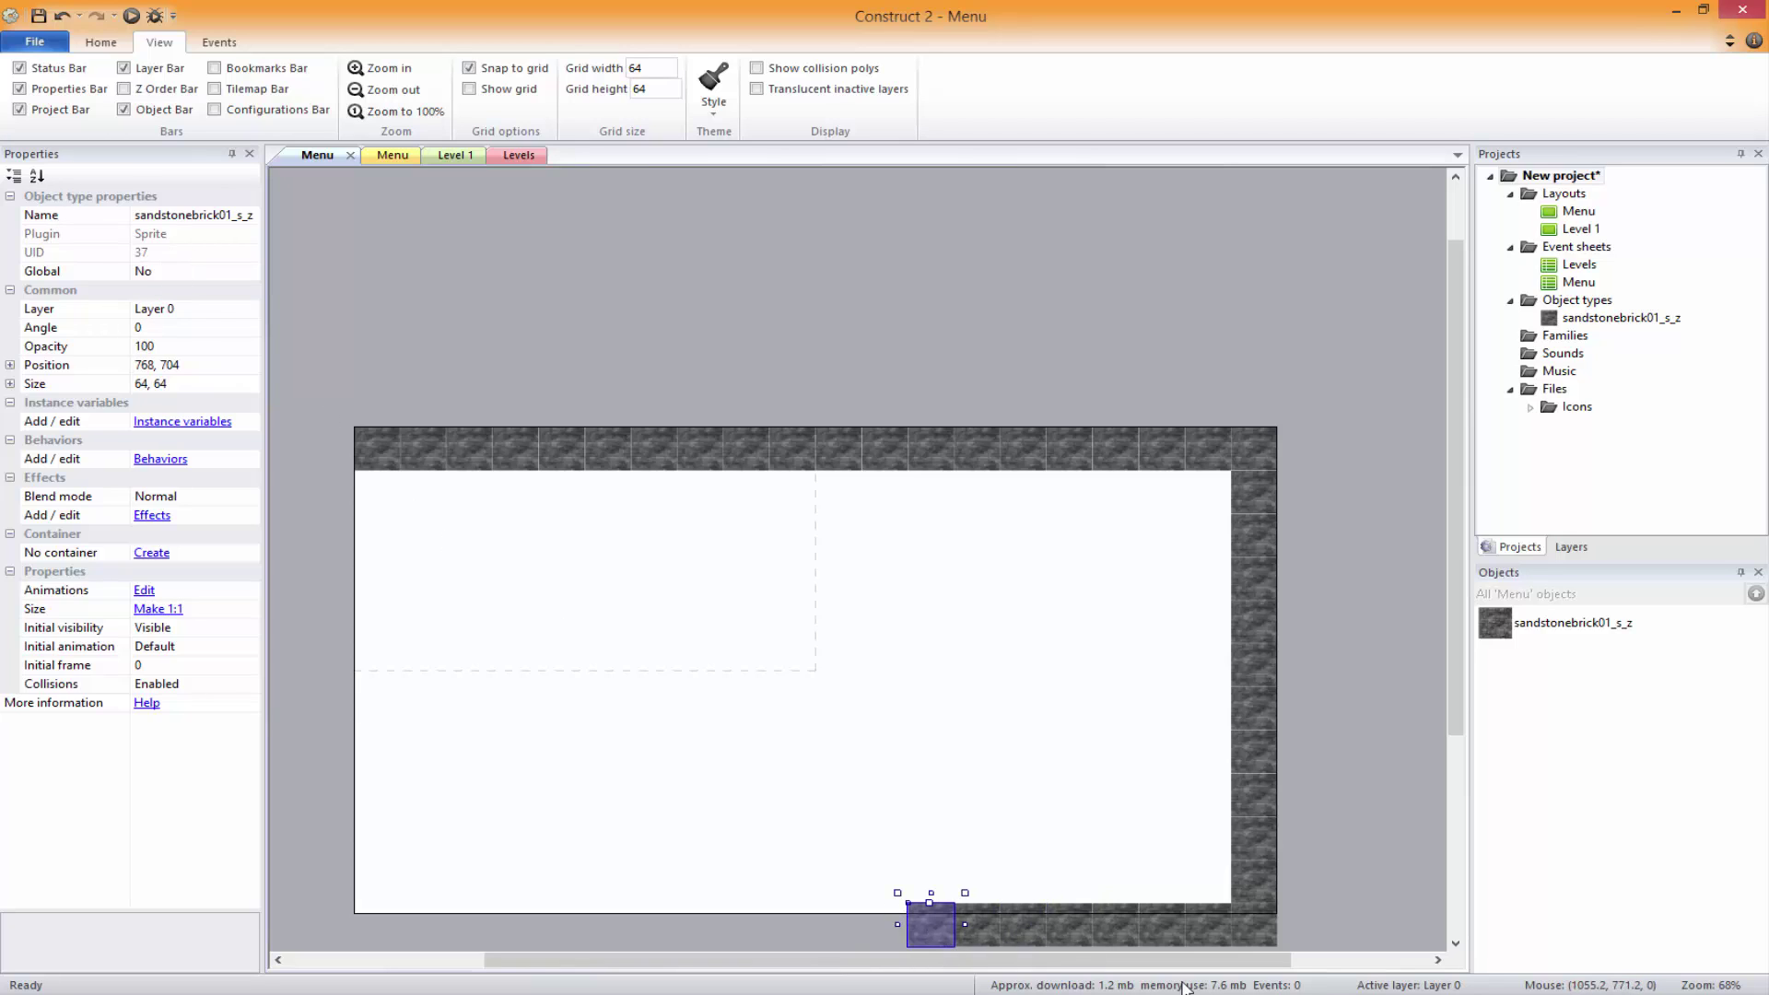
mouse_move(925, 928)
ctrl+mouse_down()
mouse_move(885, 947)
mouse_move(806, 940)
ctrl+mouse_up()
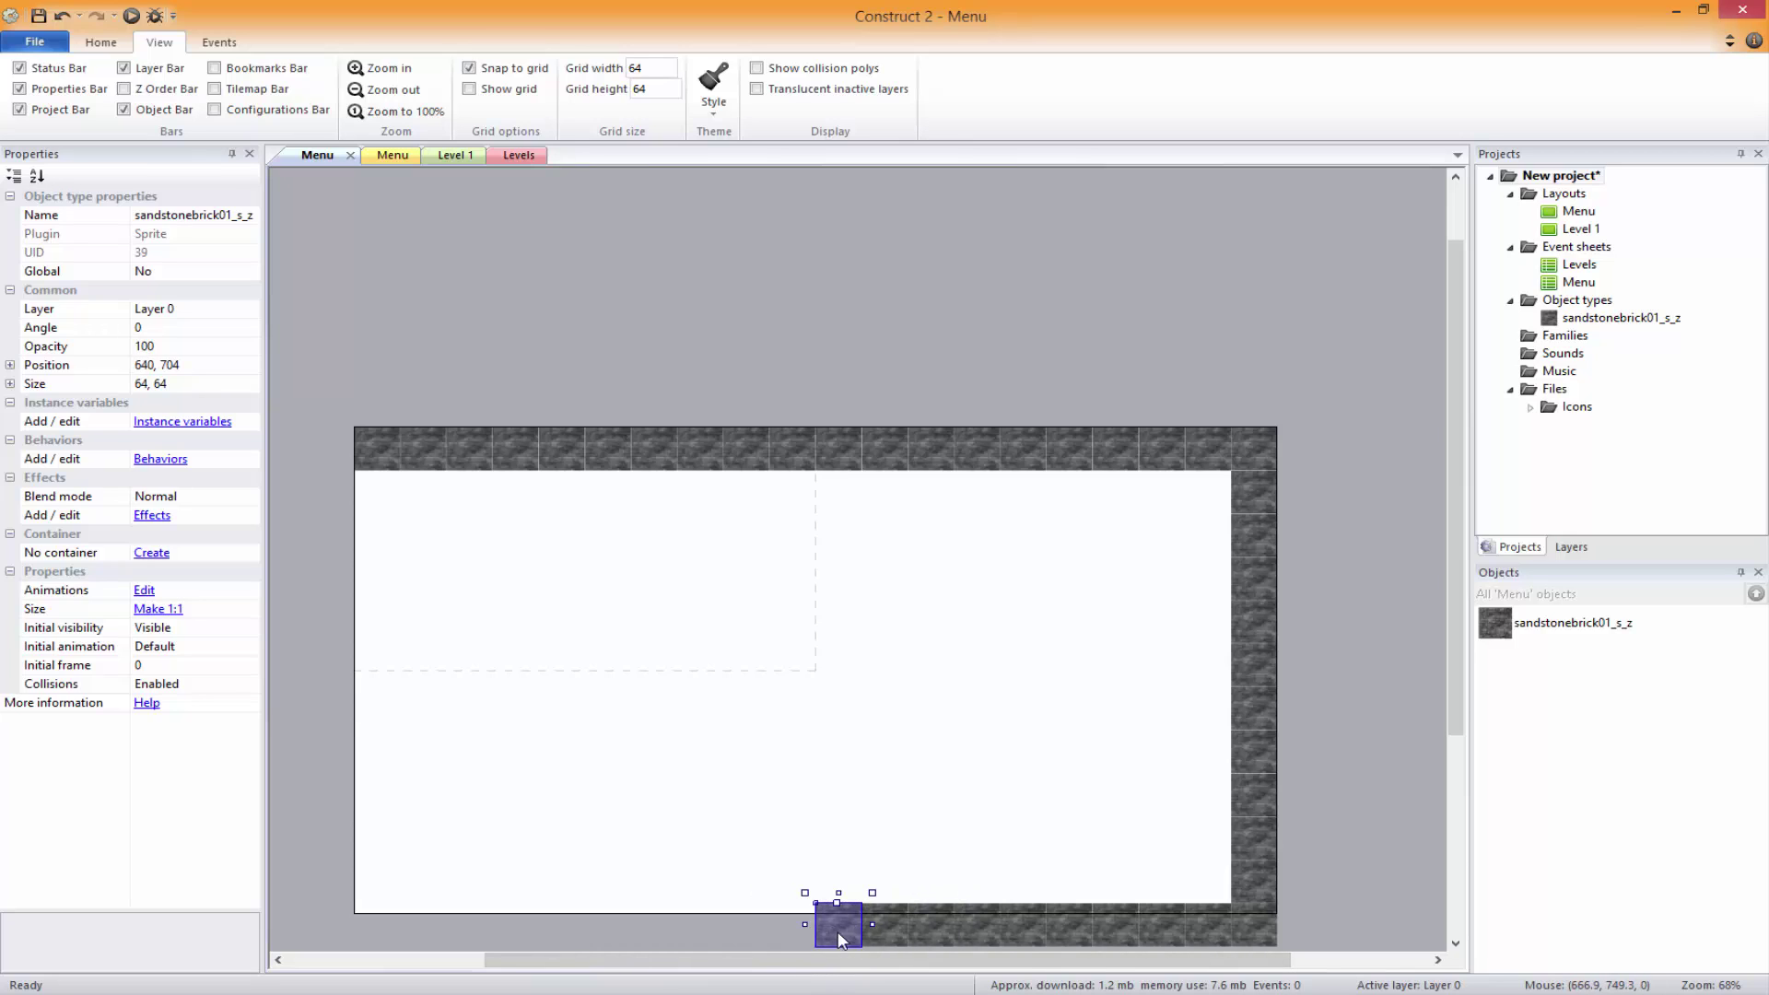
mouse_move(831, 929)
ctrl+mouse_down()
mouse_move(714, 944)
mouse_move(582, 929)
mouse_move(543, 949)
mouse_move(511, 925)
mouse_move(339, 942)
mouse_move(368, 930)
mouse_move(329, 911)
ctrl+mouse_up()
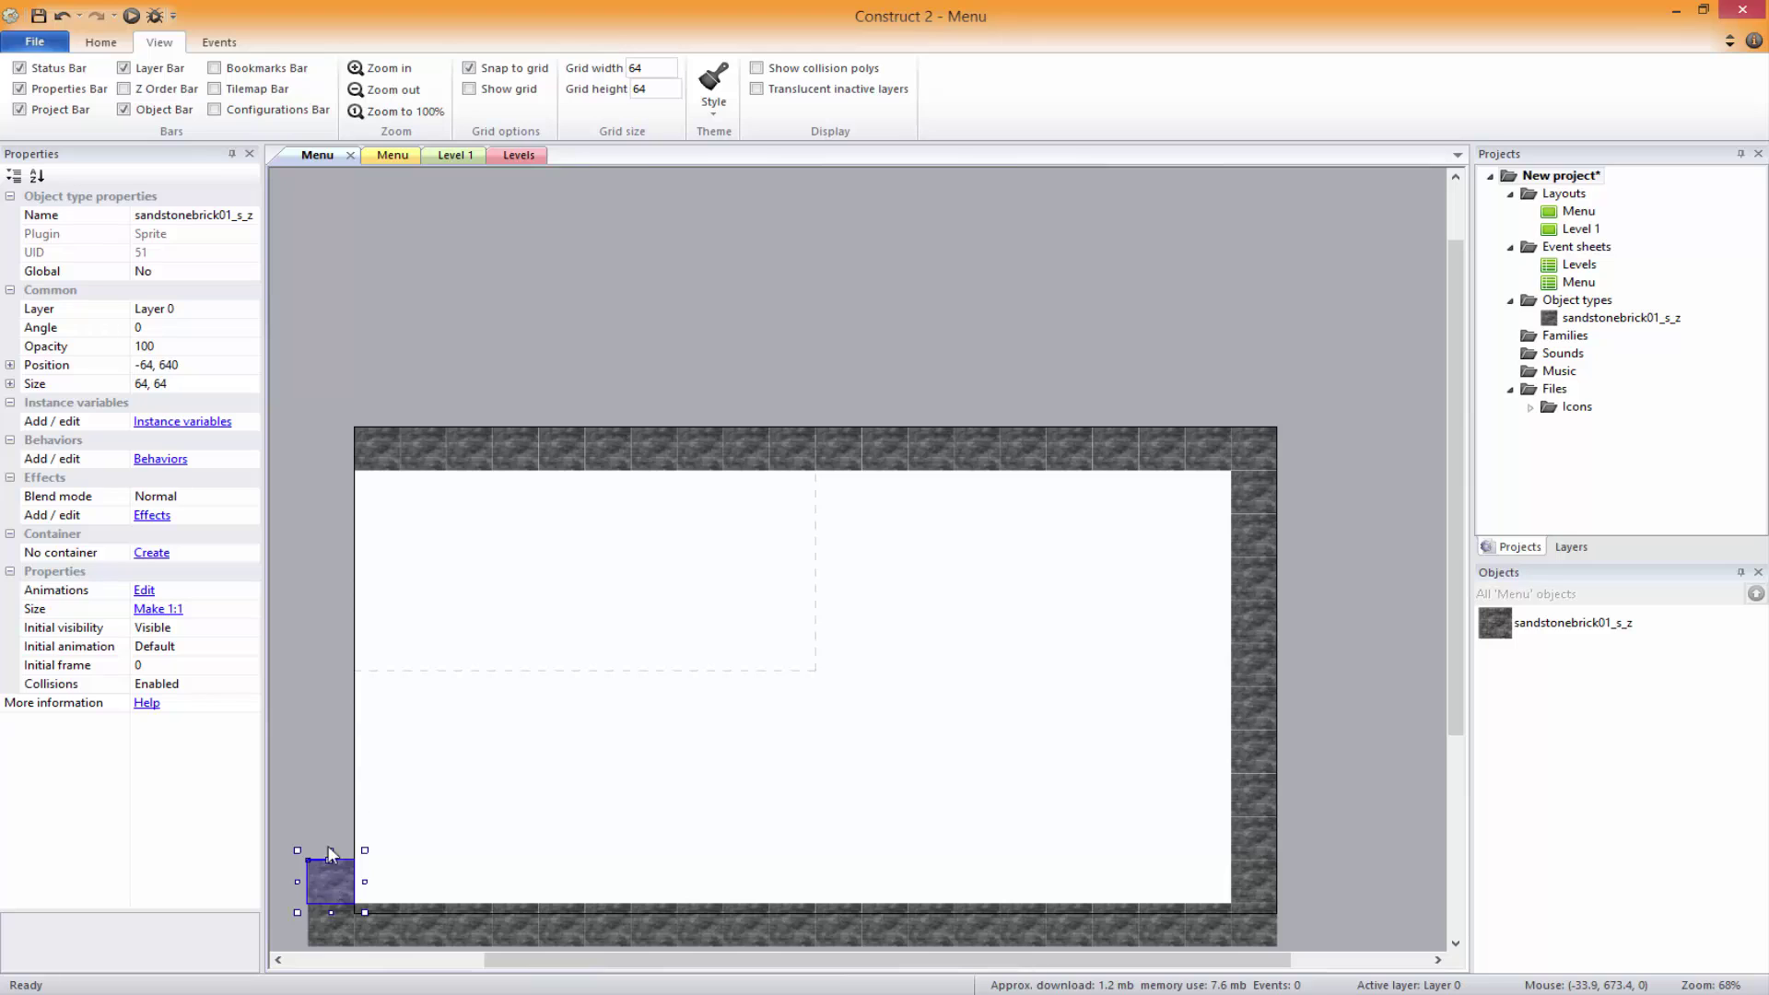
ctrl+drag(317, 804, 318, 717)
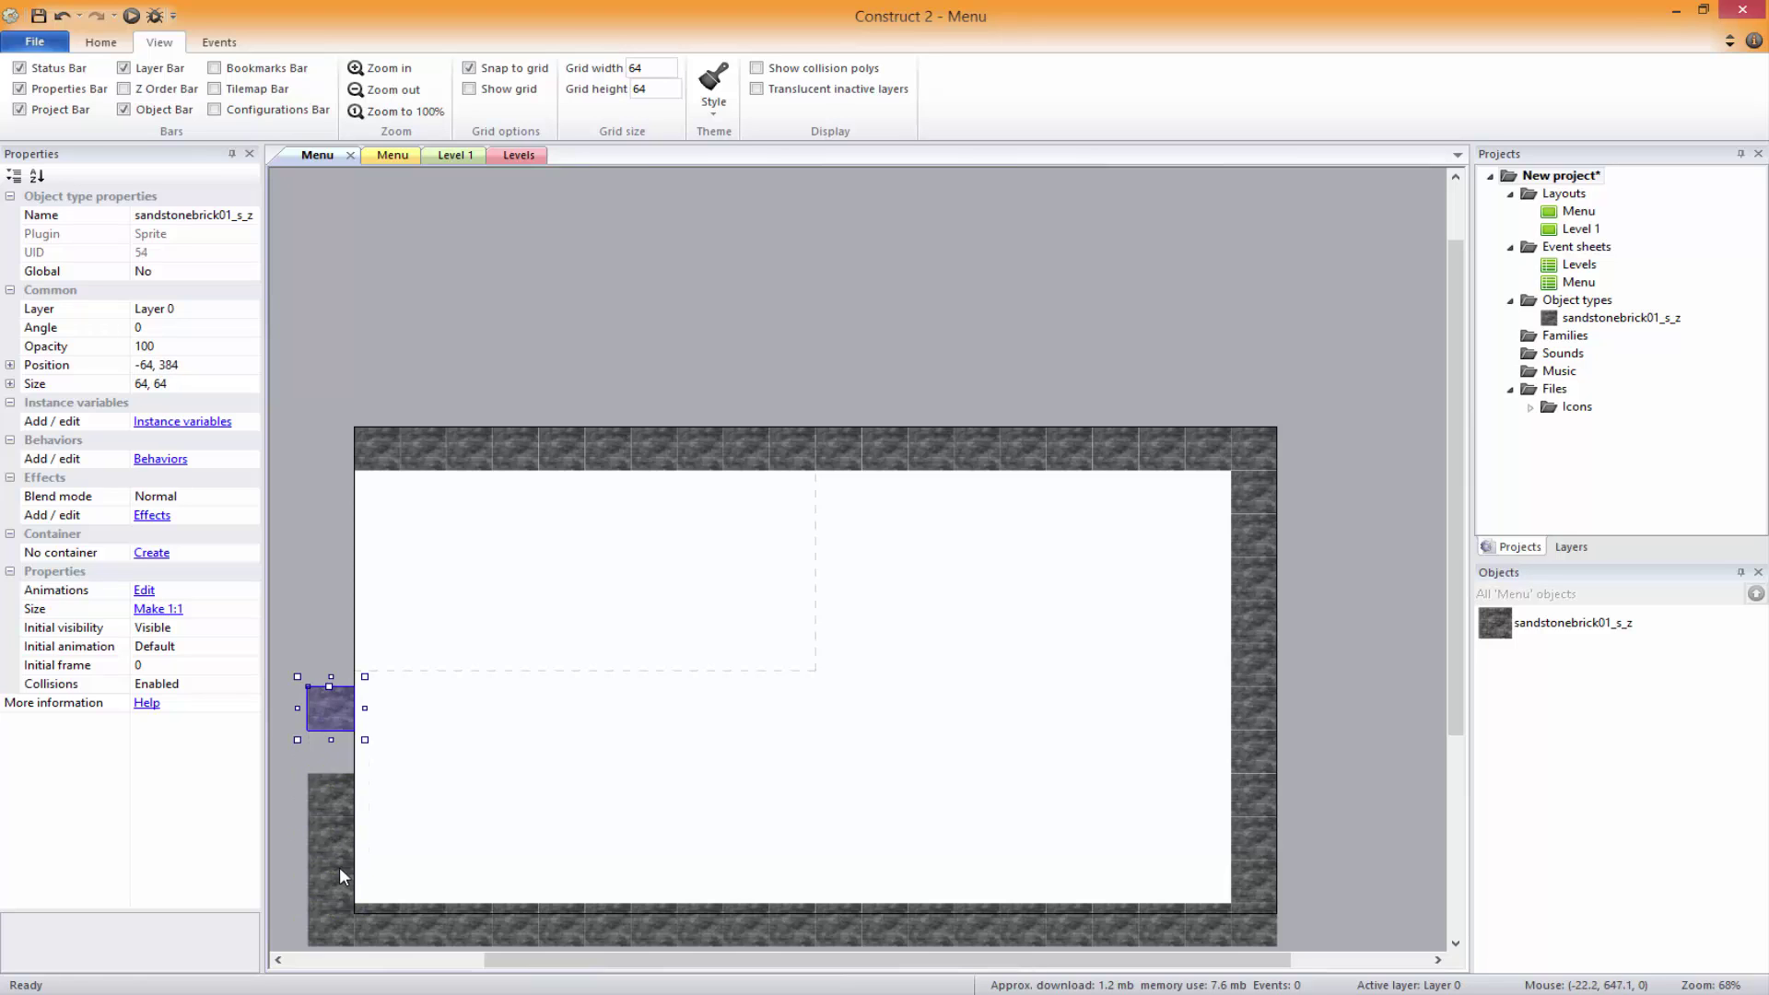
key(ctrl+z)
key(ctrl+z)
key(ctrl+z)
key(ctrl+z)
key(ctrl+z)
Duplicate brick tiles up the Menu layout's left edge from the bottom row to the top row
click(385, 940)
ctrl+drag(385, 939, 382, 886)
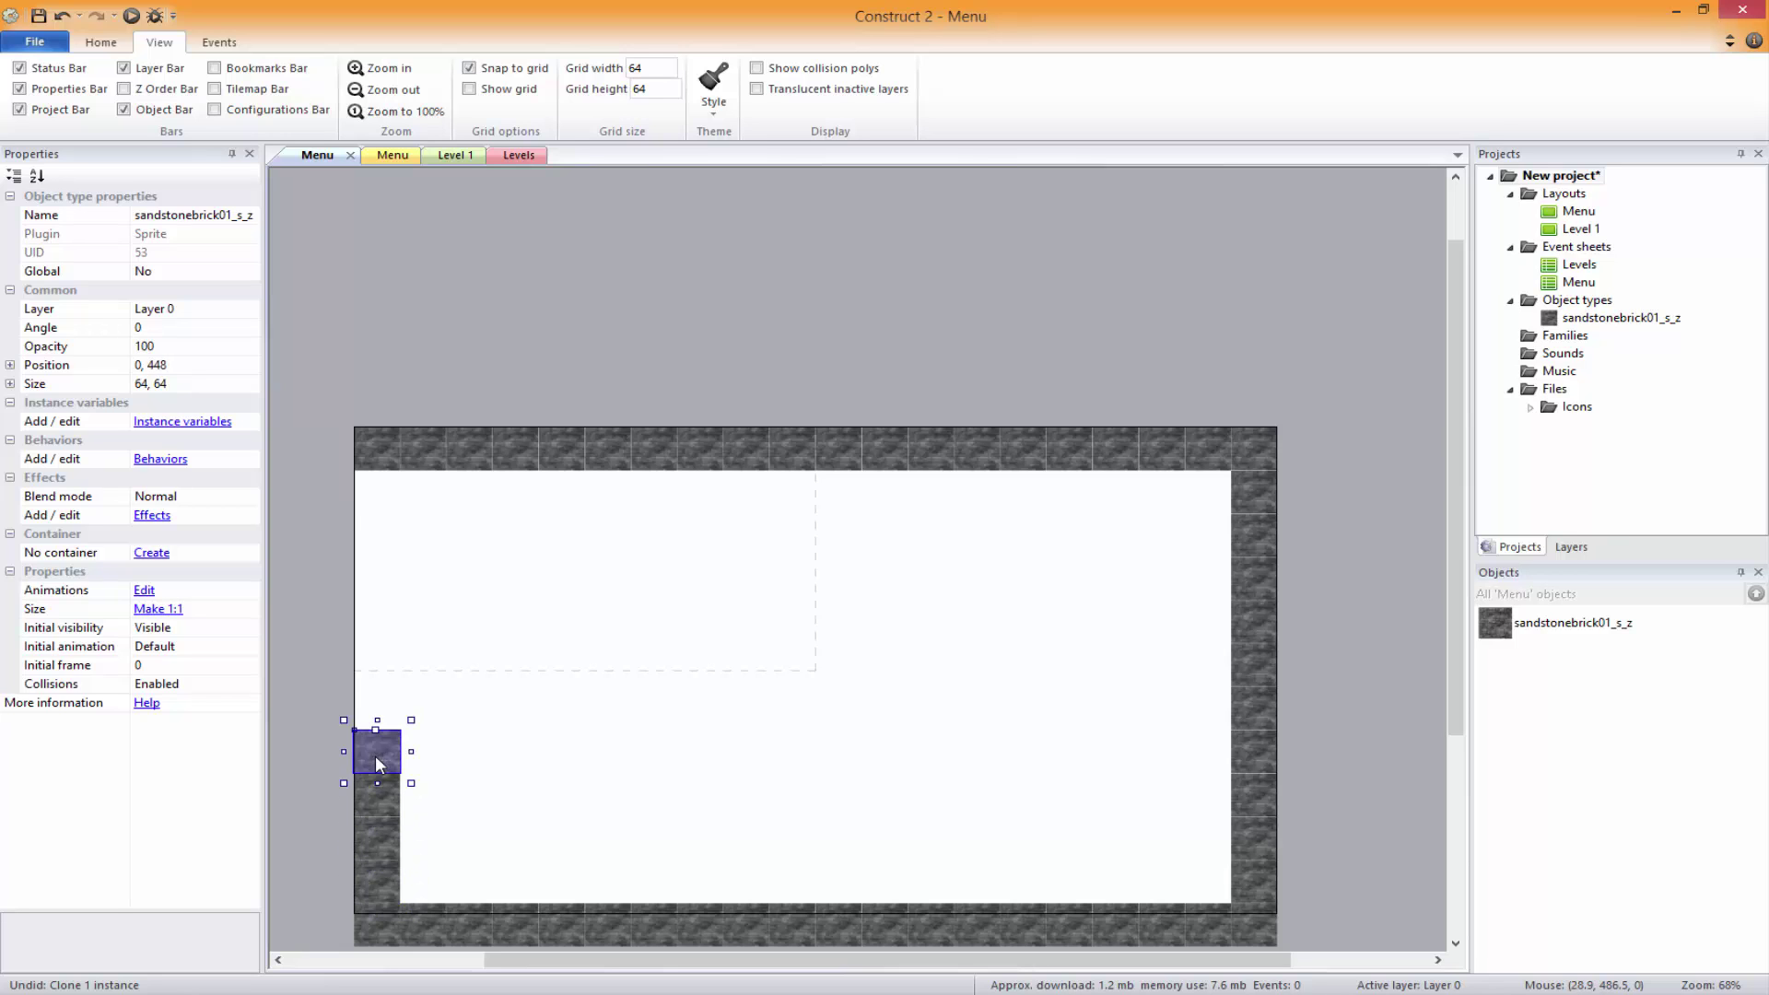
mouse_move(381, 721)
ctrl+mouse_down()
mouse_move(367, 538)
mouse_move(387, 509)
mouse_move(353, 538)
ctrl+mouse_up()
double_click(367, 534)
key(Escape)
key(ctrl+z)
click(475, 565)
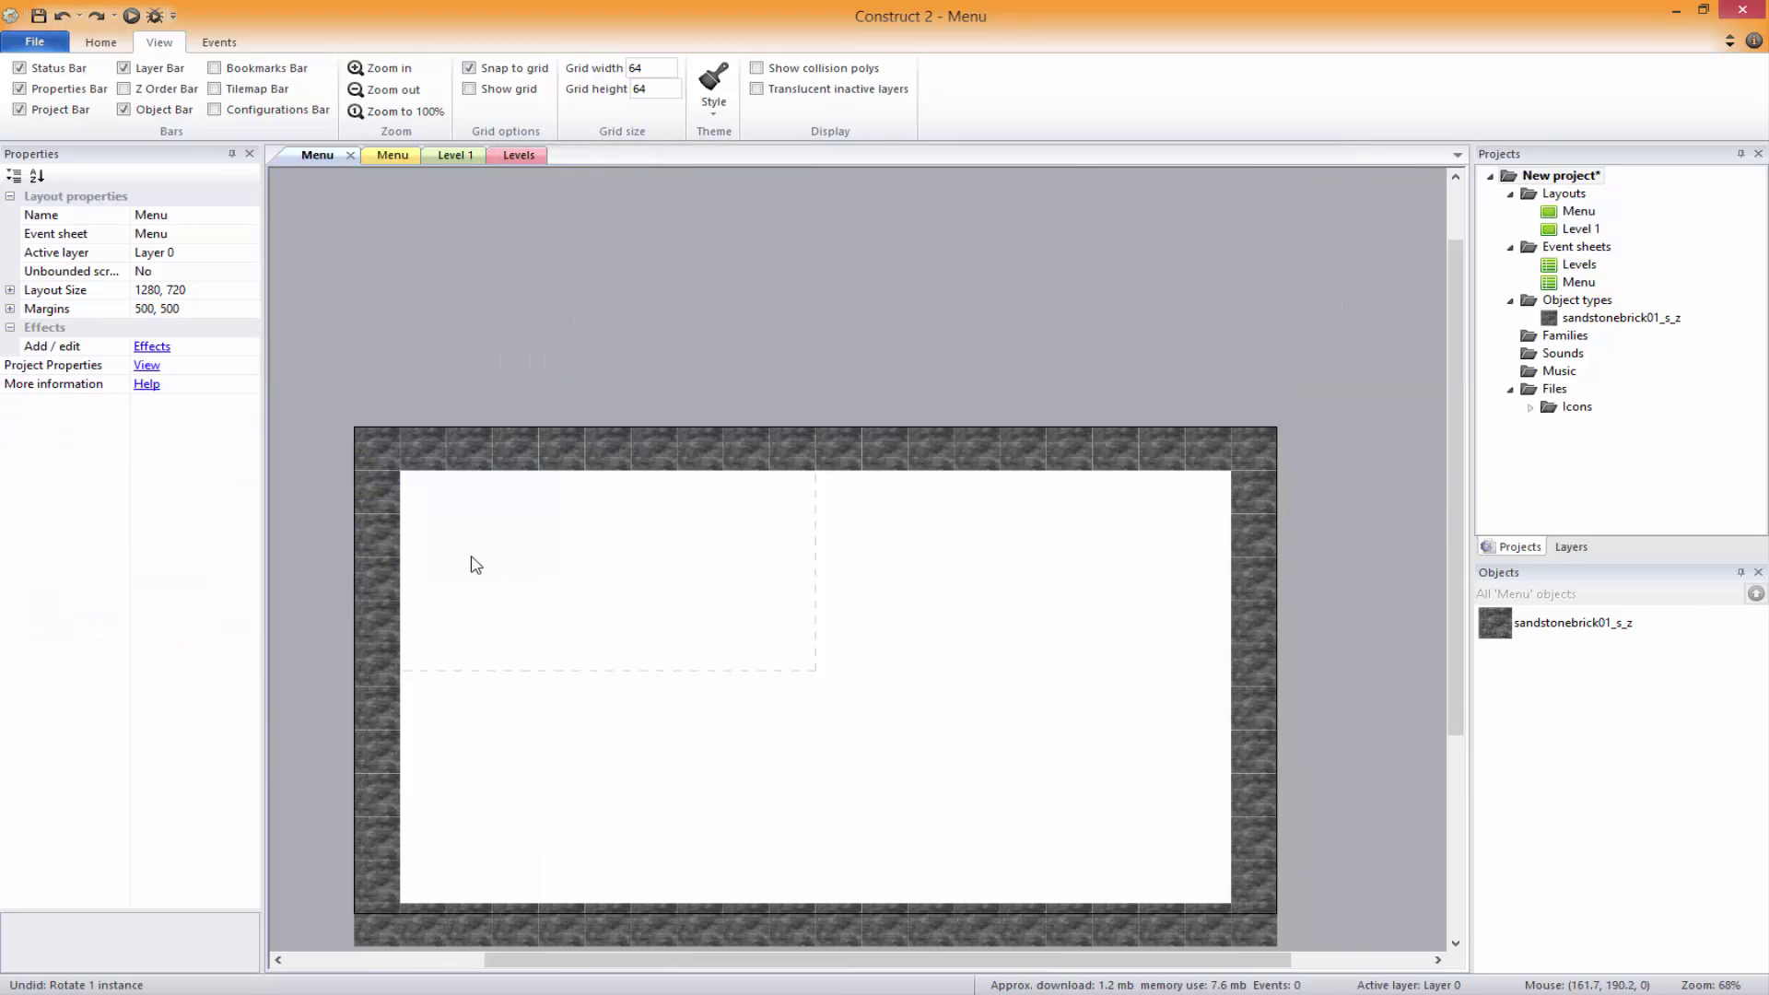
scroll(807, 800, down, 3)
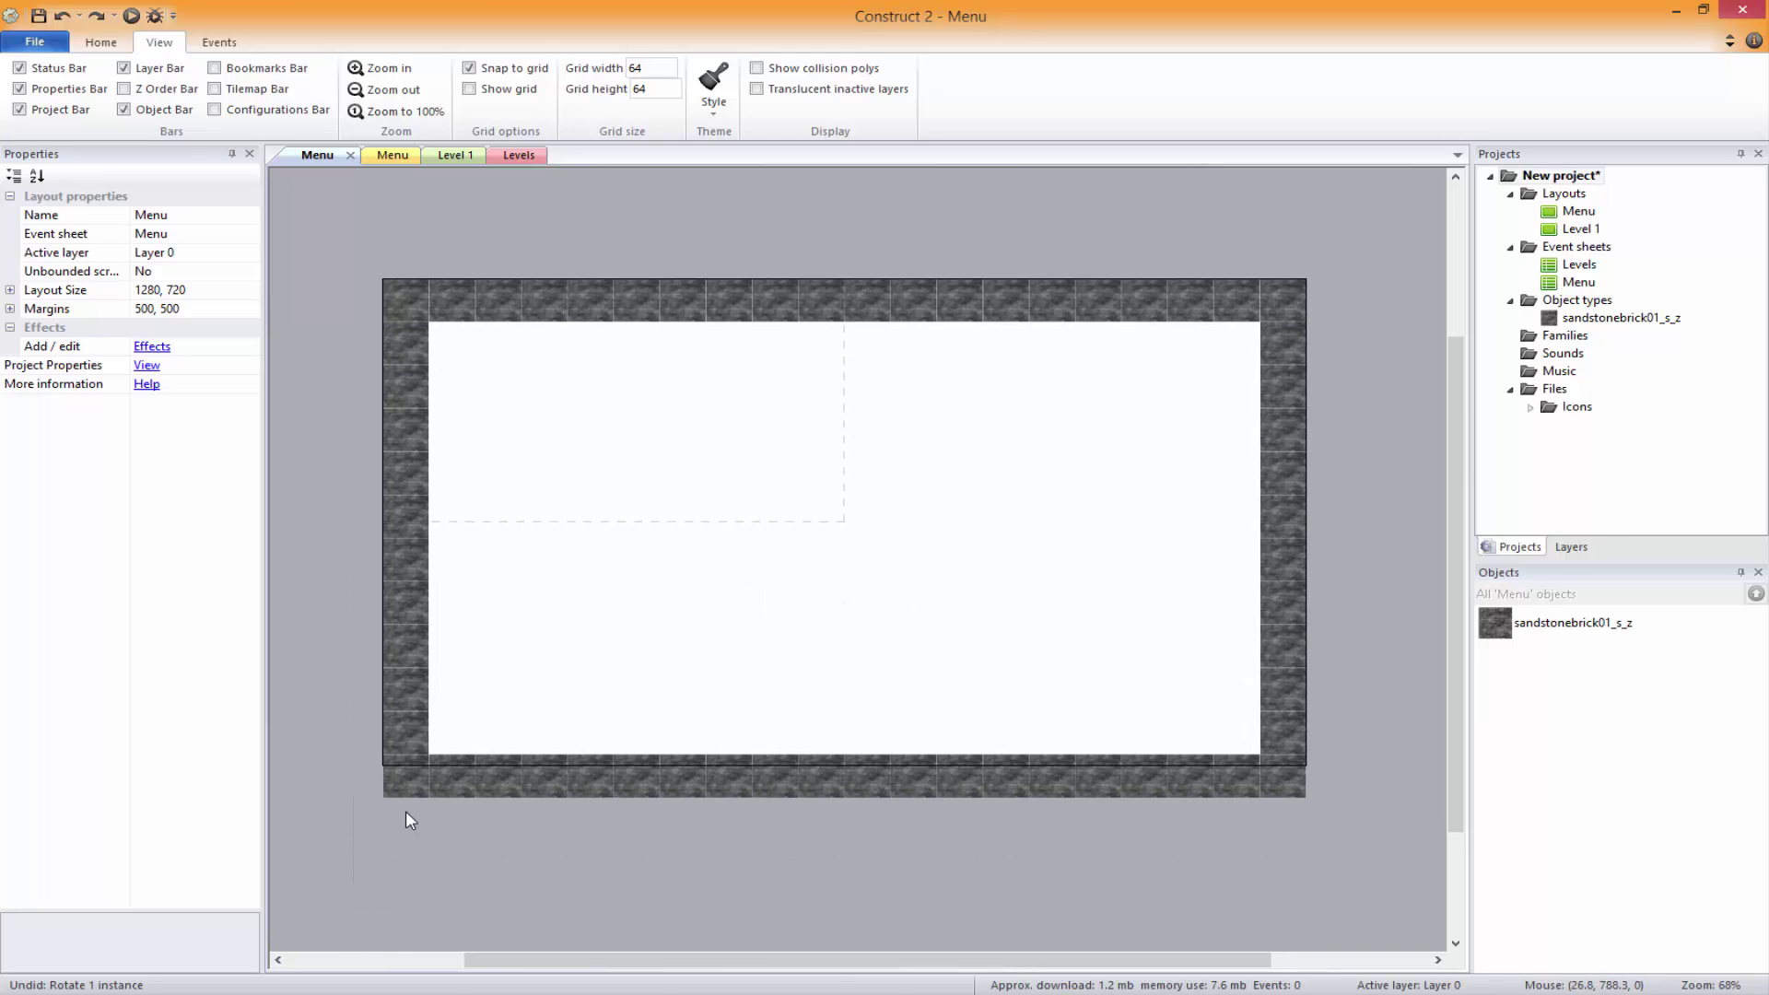
drag(335, 241, 1364, 362)
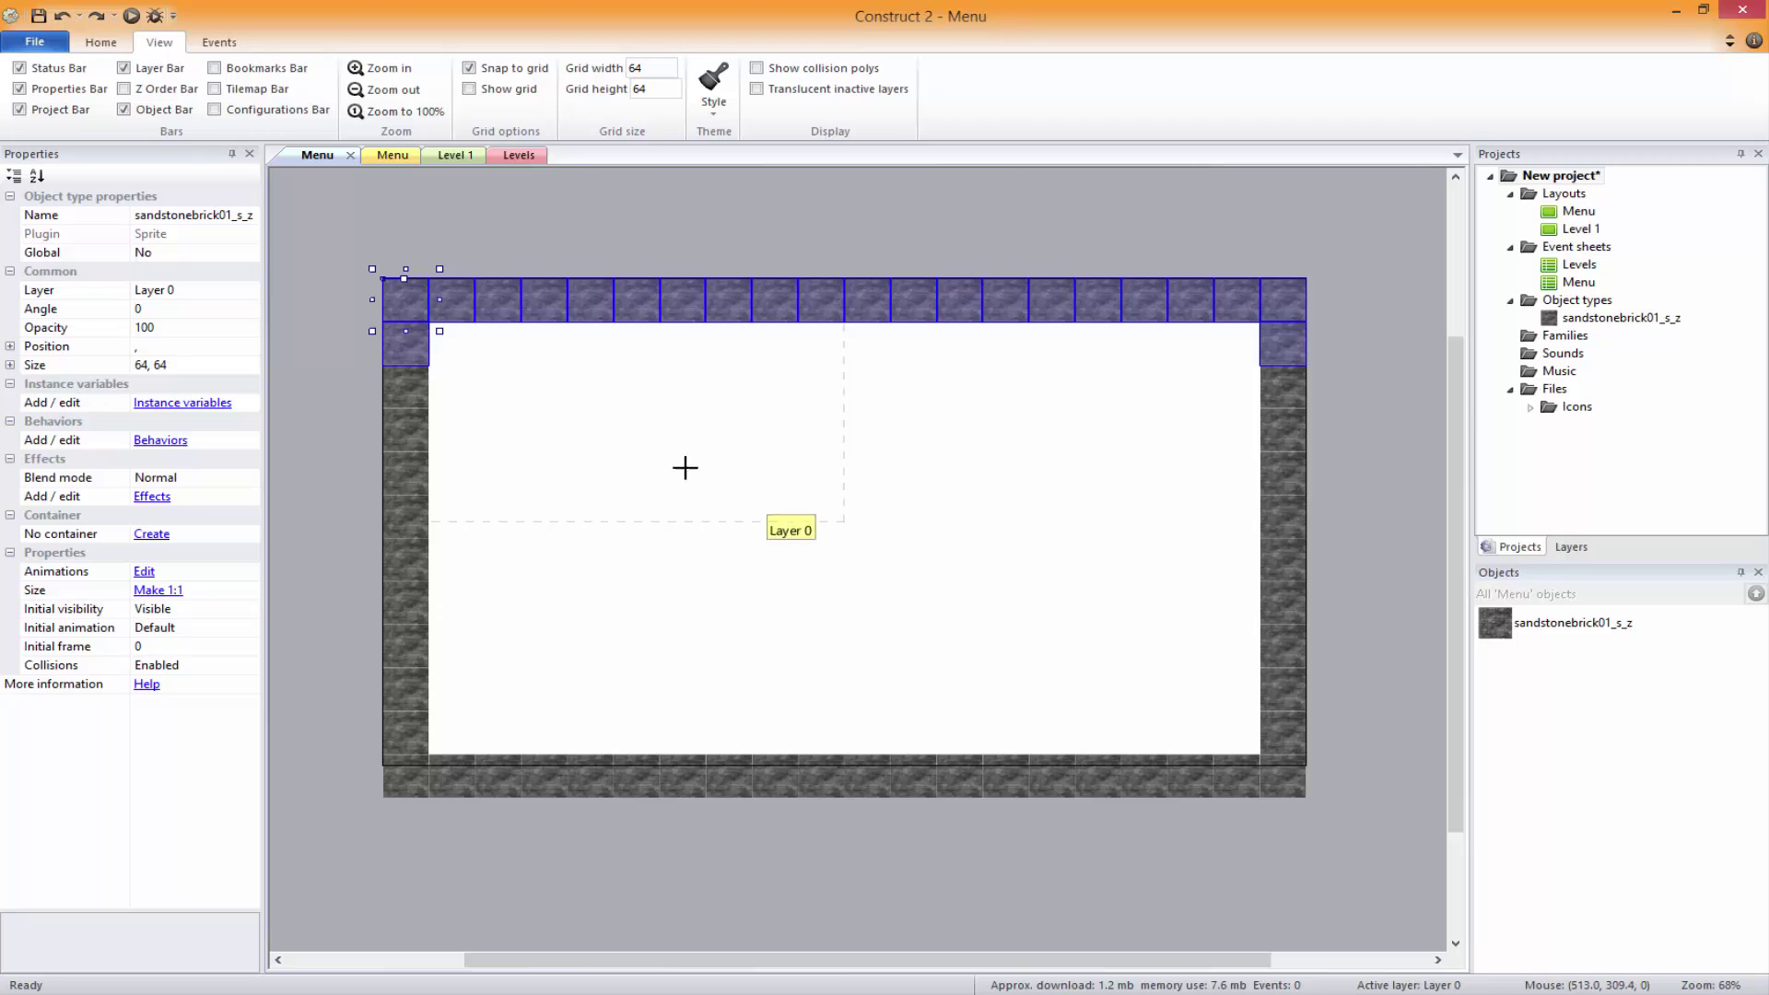
drag(775, 297, 776, 341)
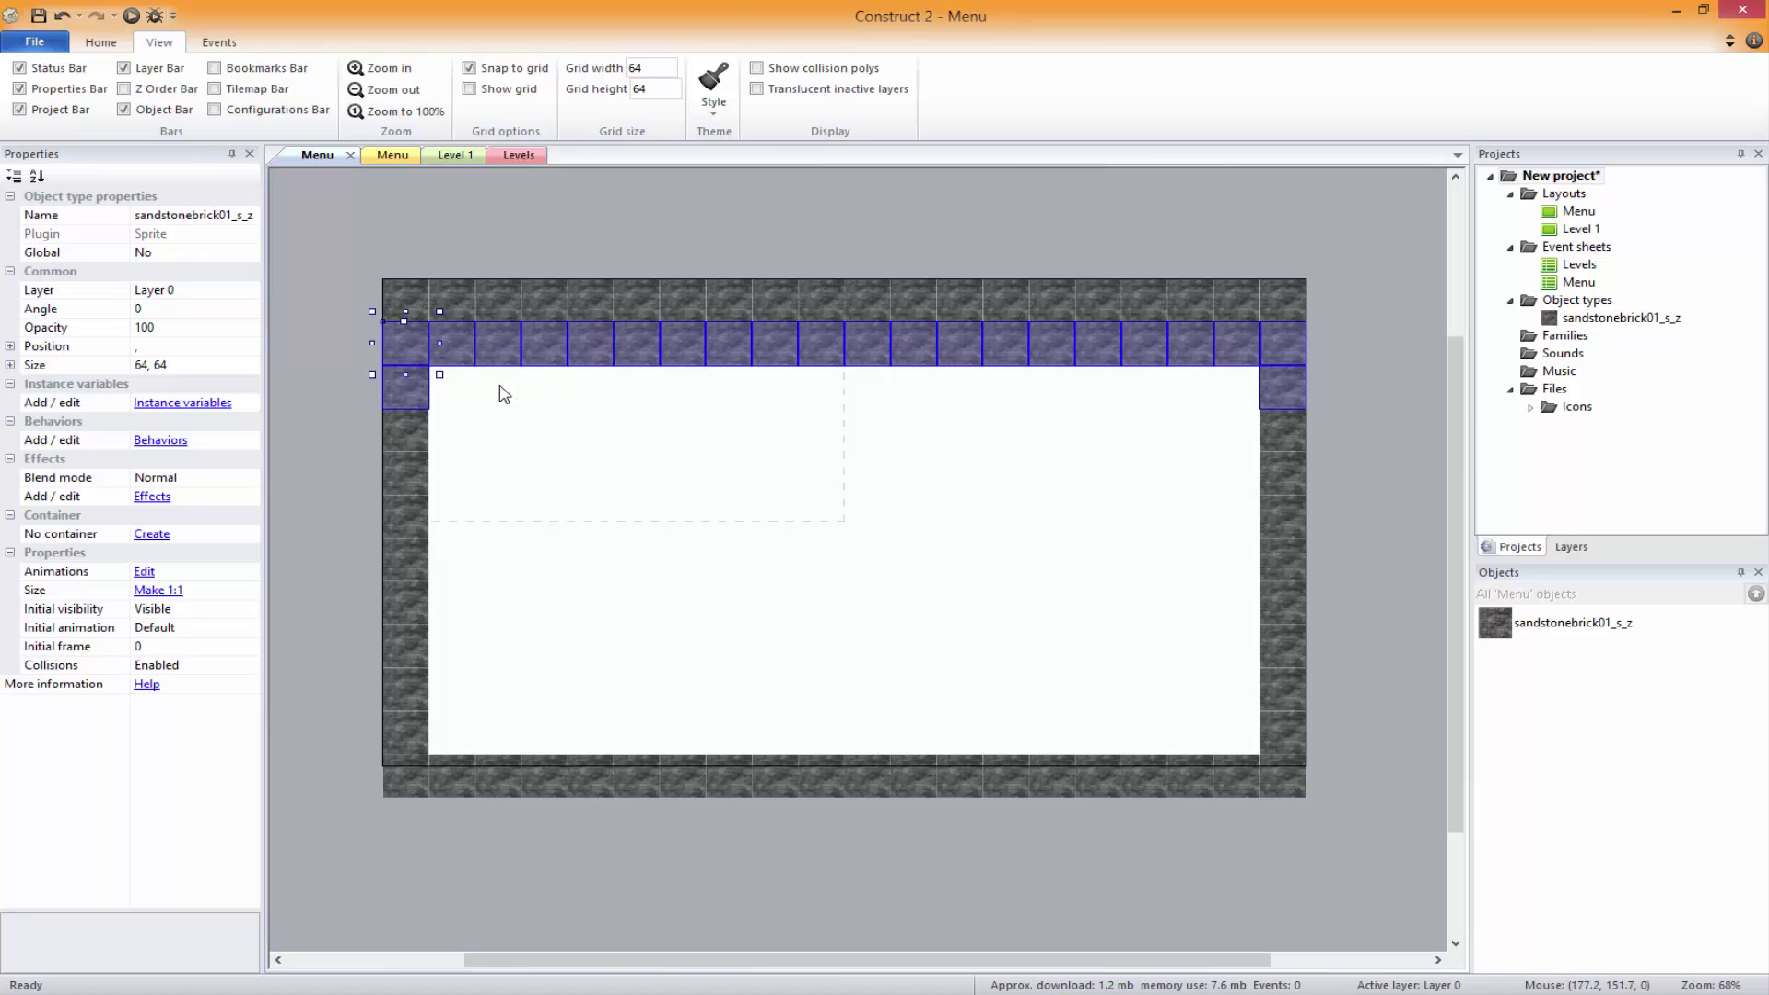
click(505, 431)
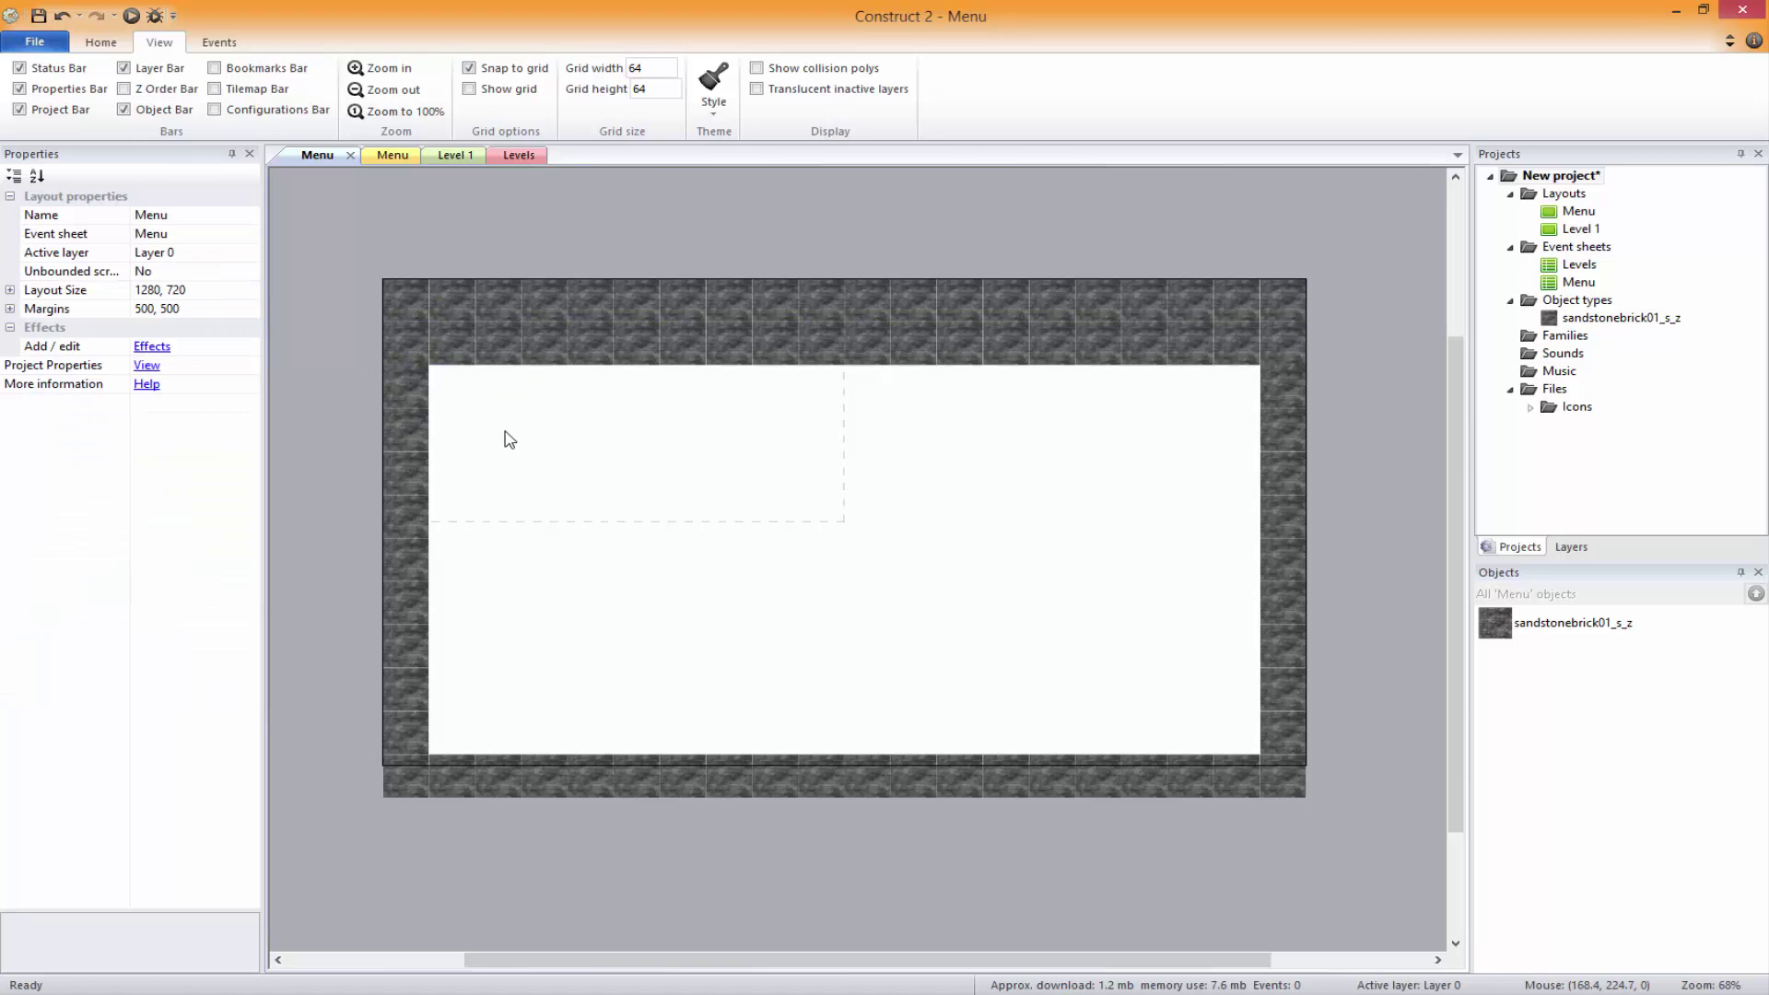
key(ctrl+z)
key(ctrl+z)
key(ctrl+z)
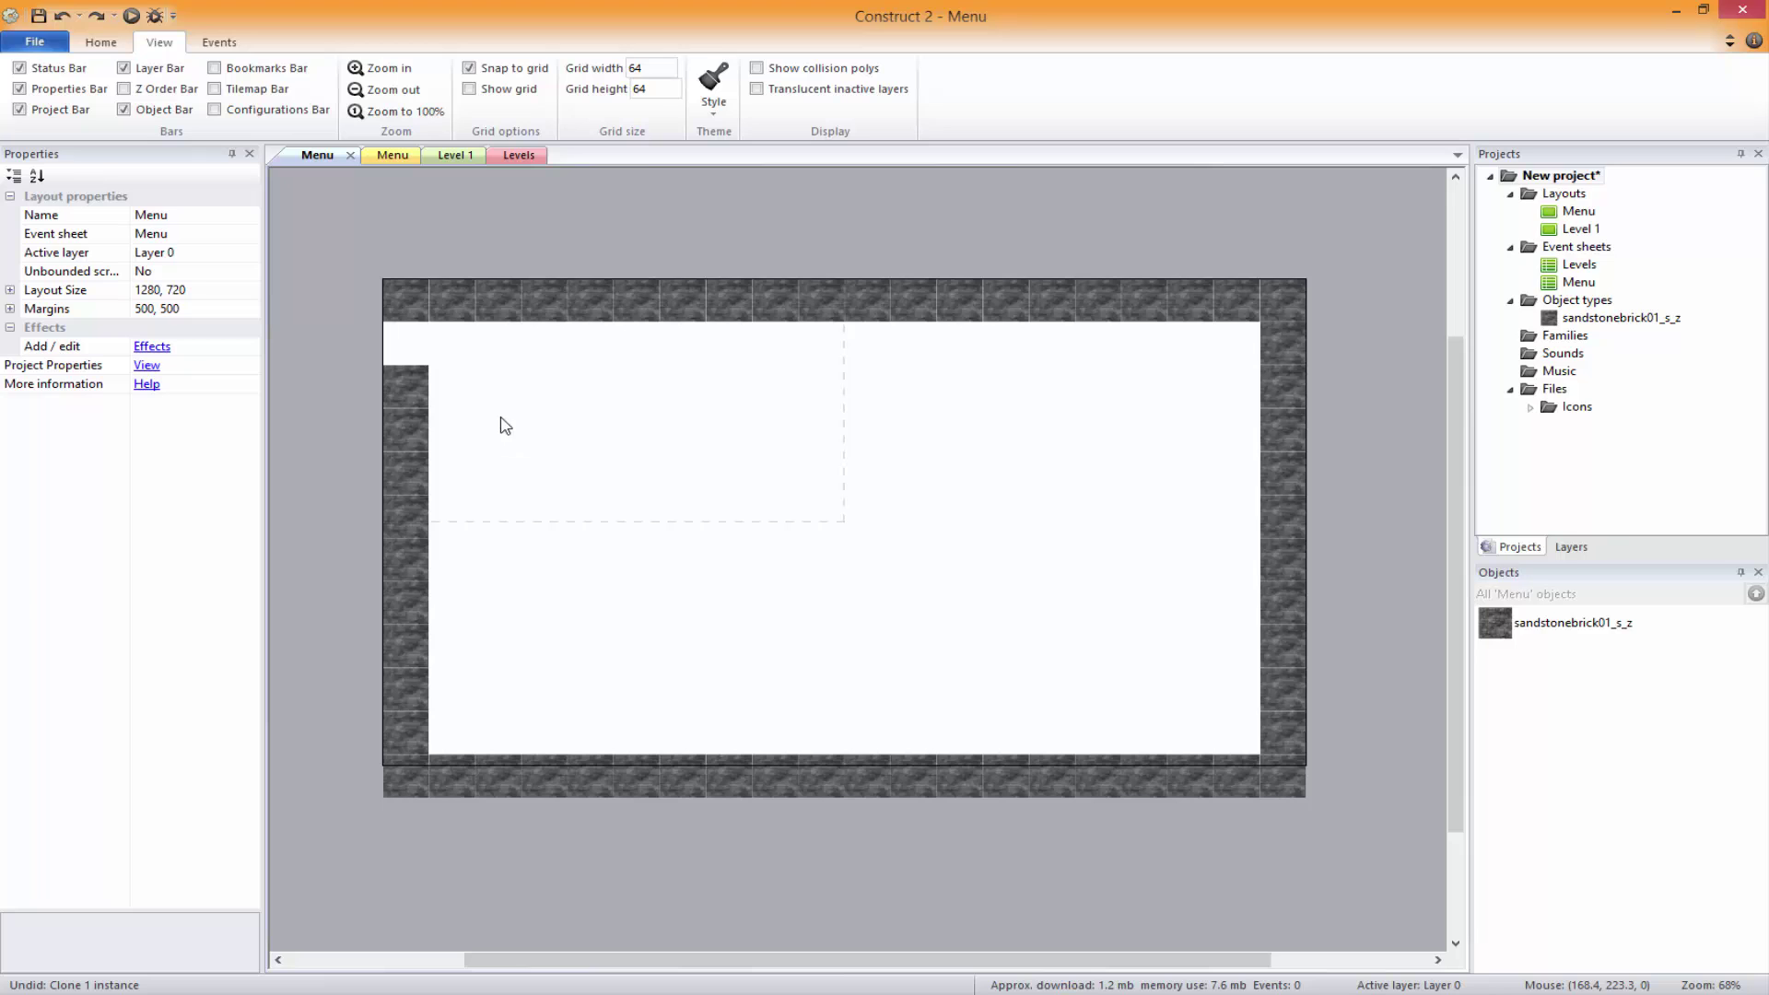
key(ctrl+y)
drag(488, 309, 1320, 339)
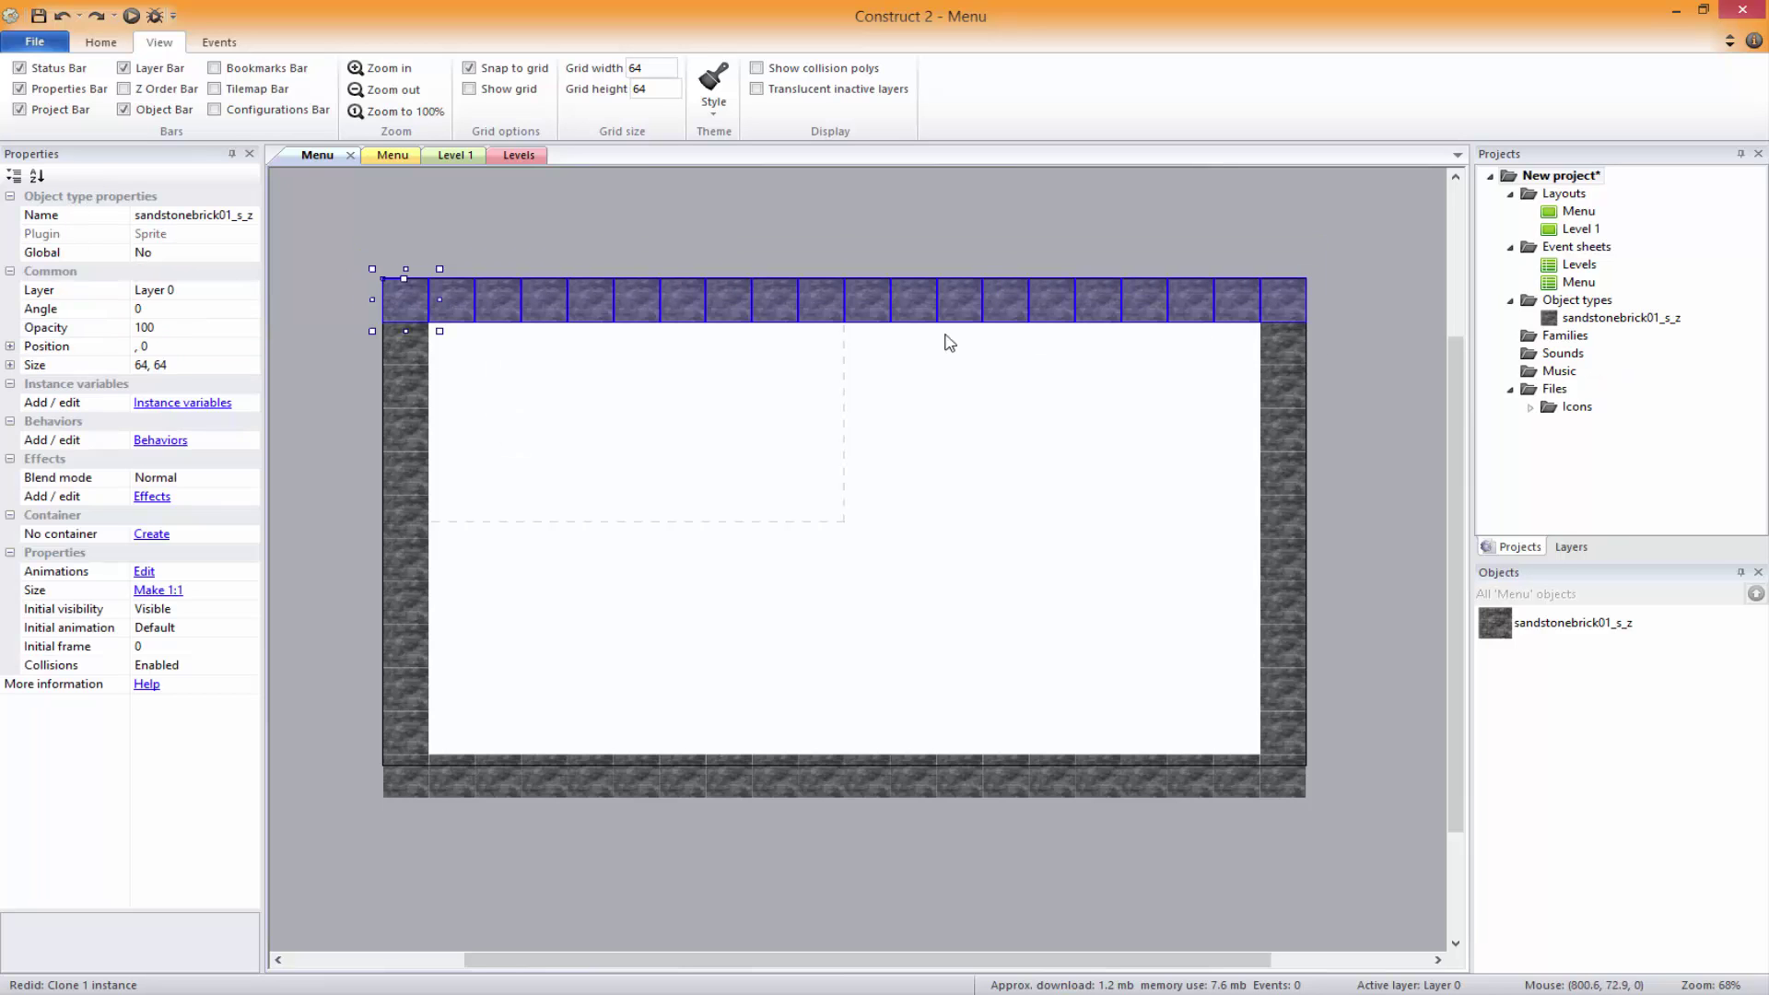
click(538, 360)
click(481, 248)
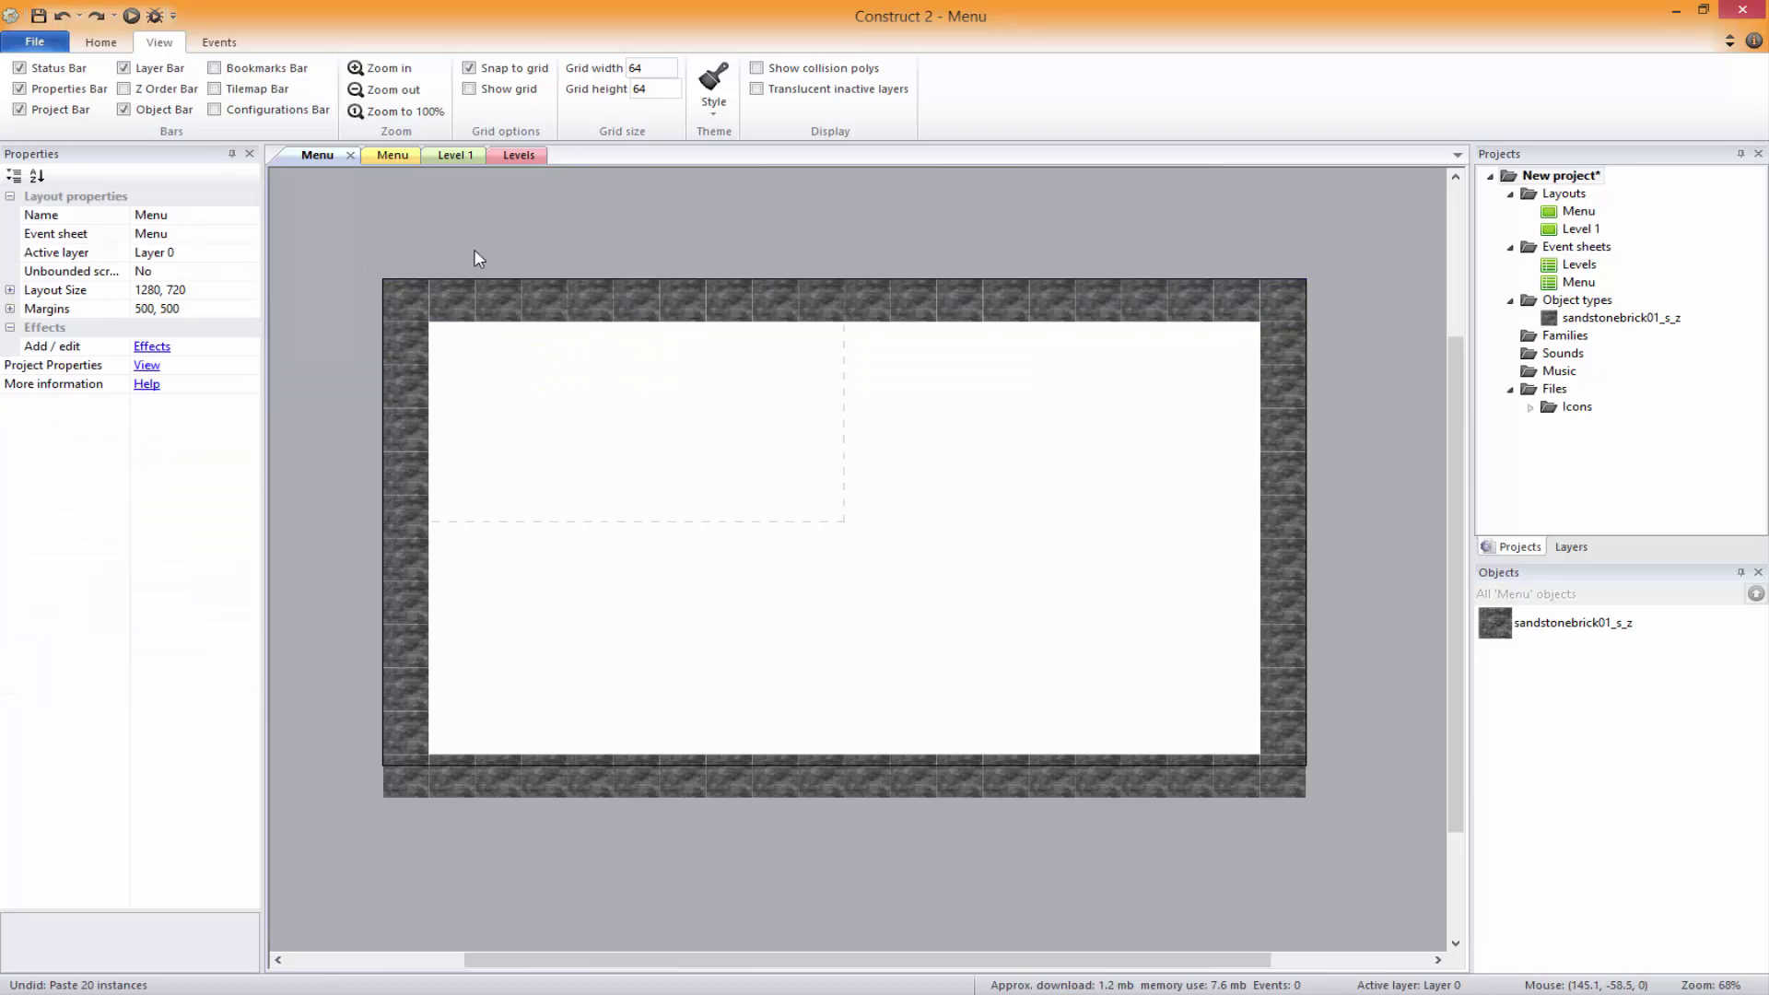
Copy the top-row tiles between the two side columns and paste them row by row to fill the layout's interior
drag(425, 251, 1295, 334)
key(ctrl+c)
key(ctrl+v)
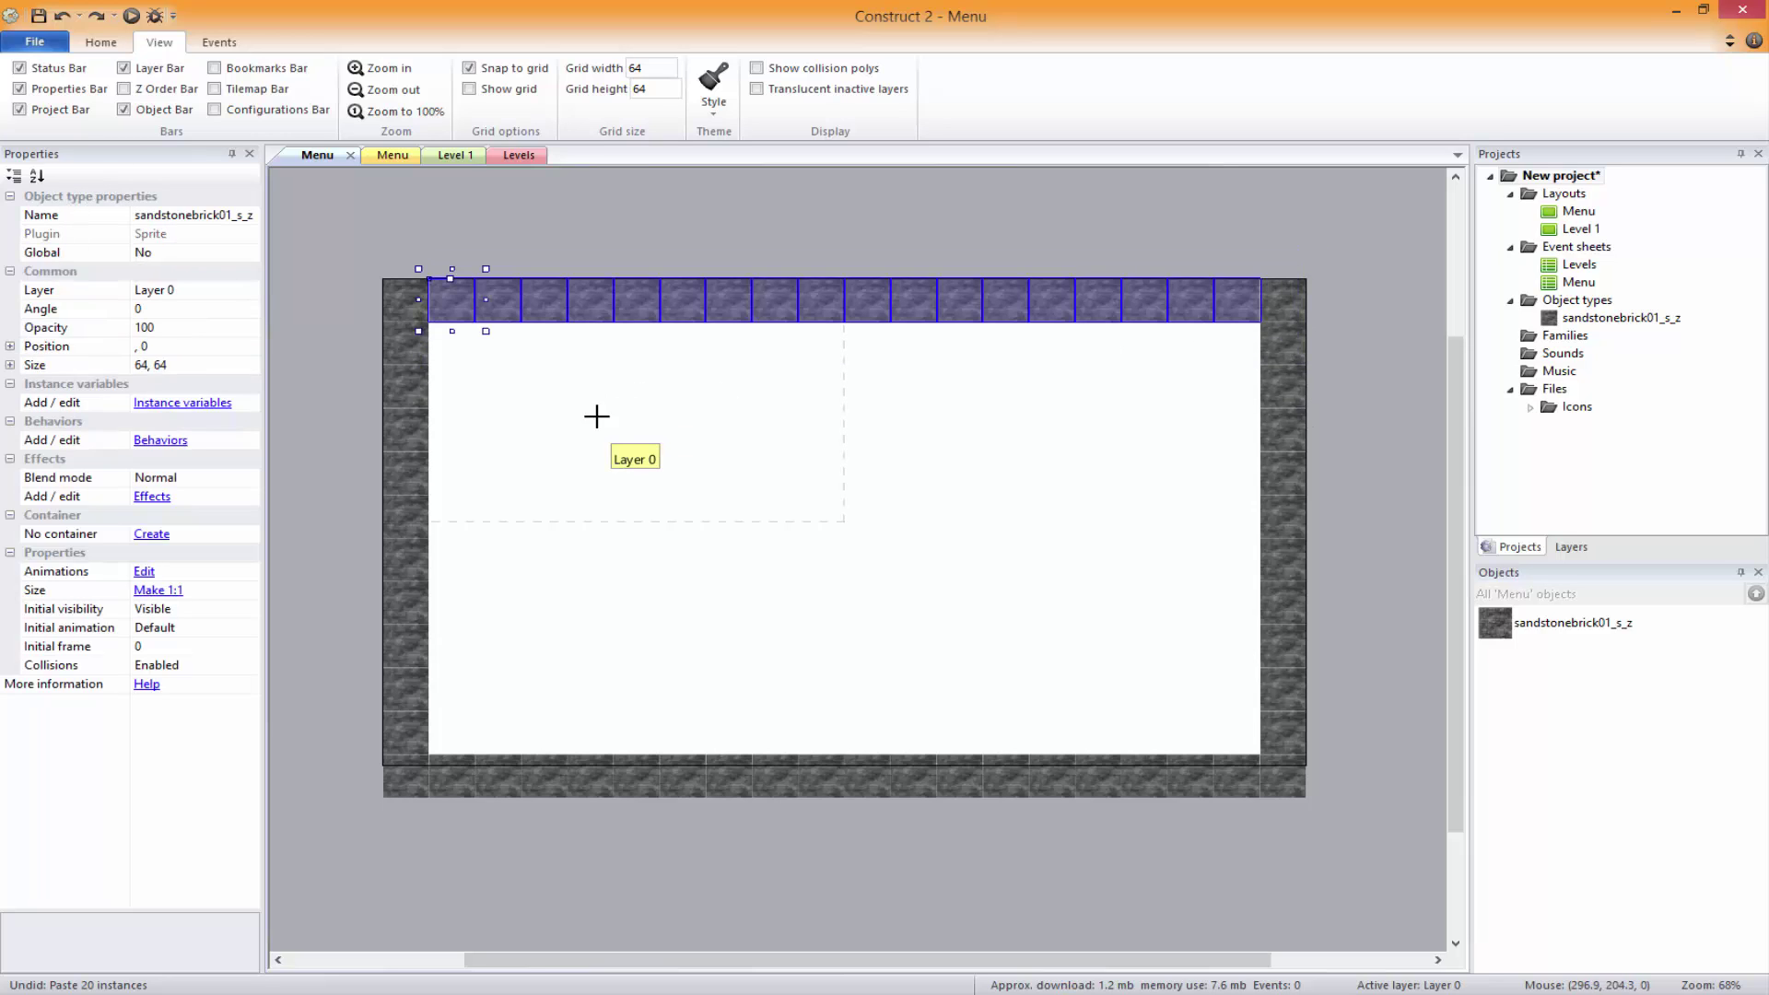
click(636, 431)
drag(661, 454, 891, 755)
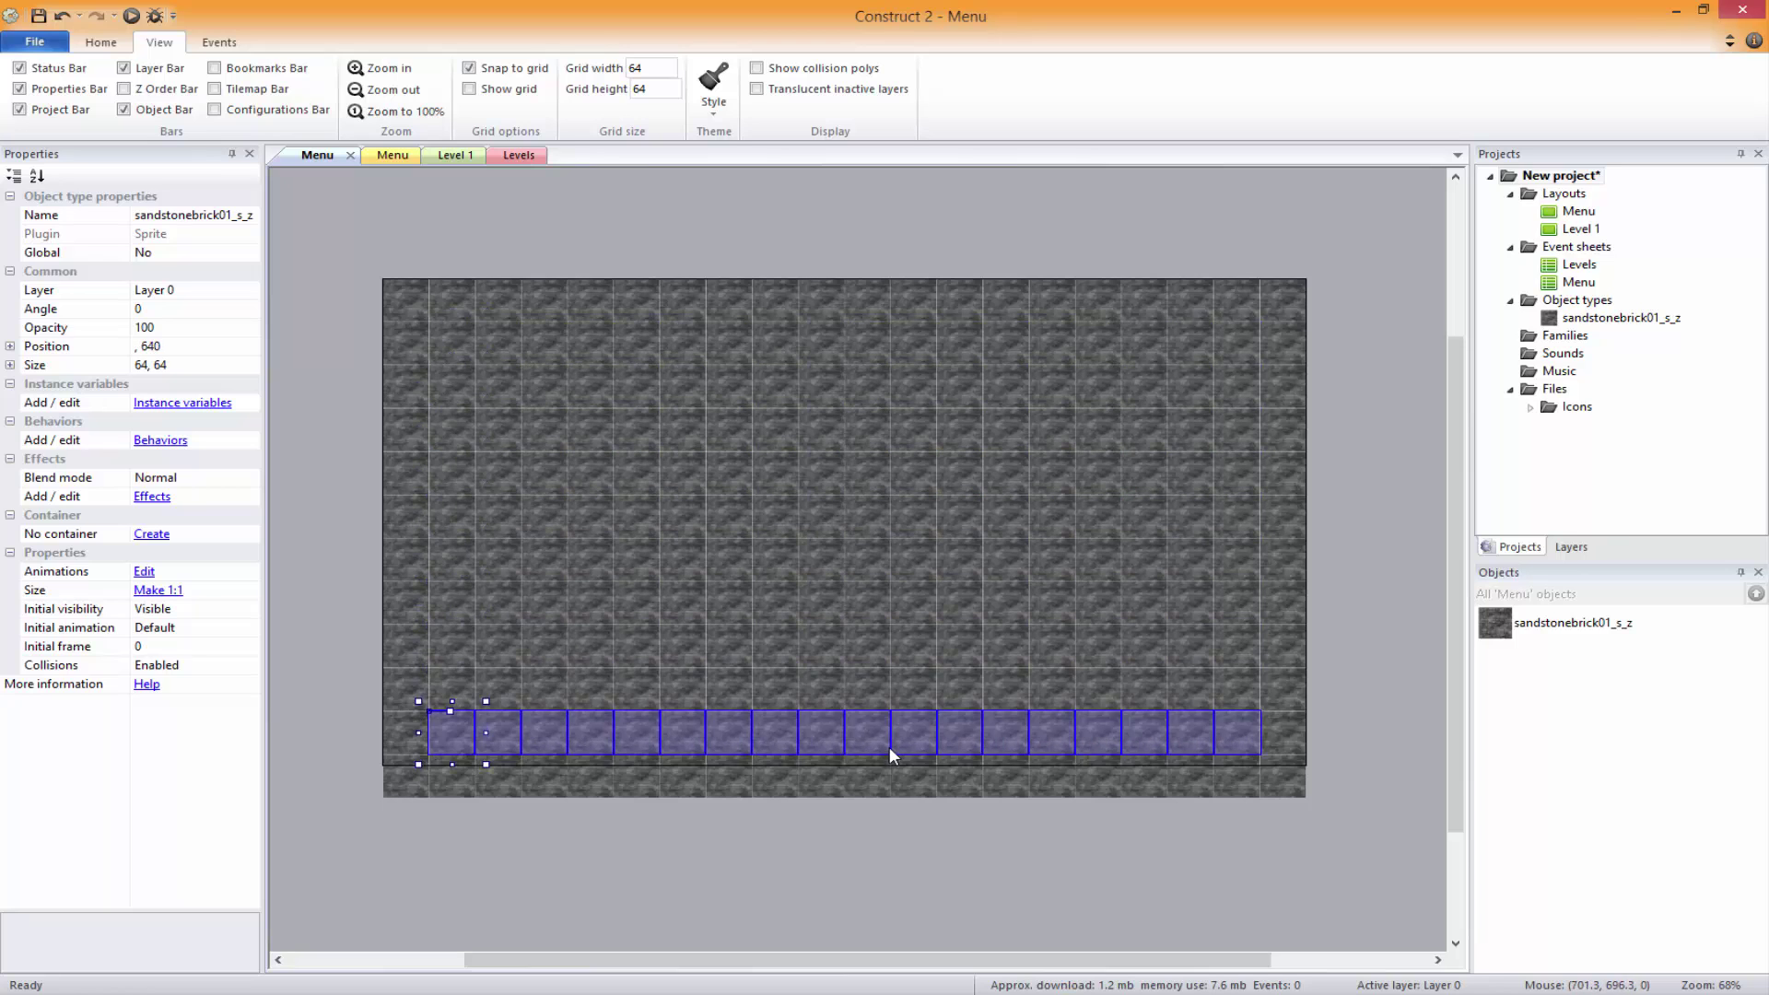
click(1378, 659)
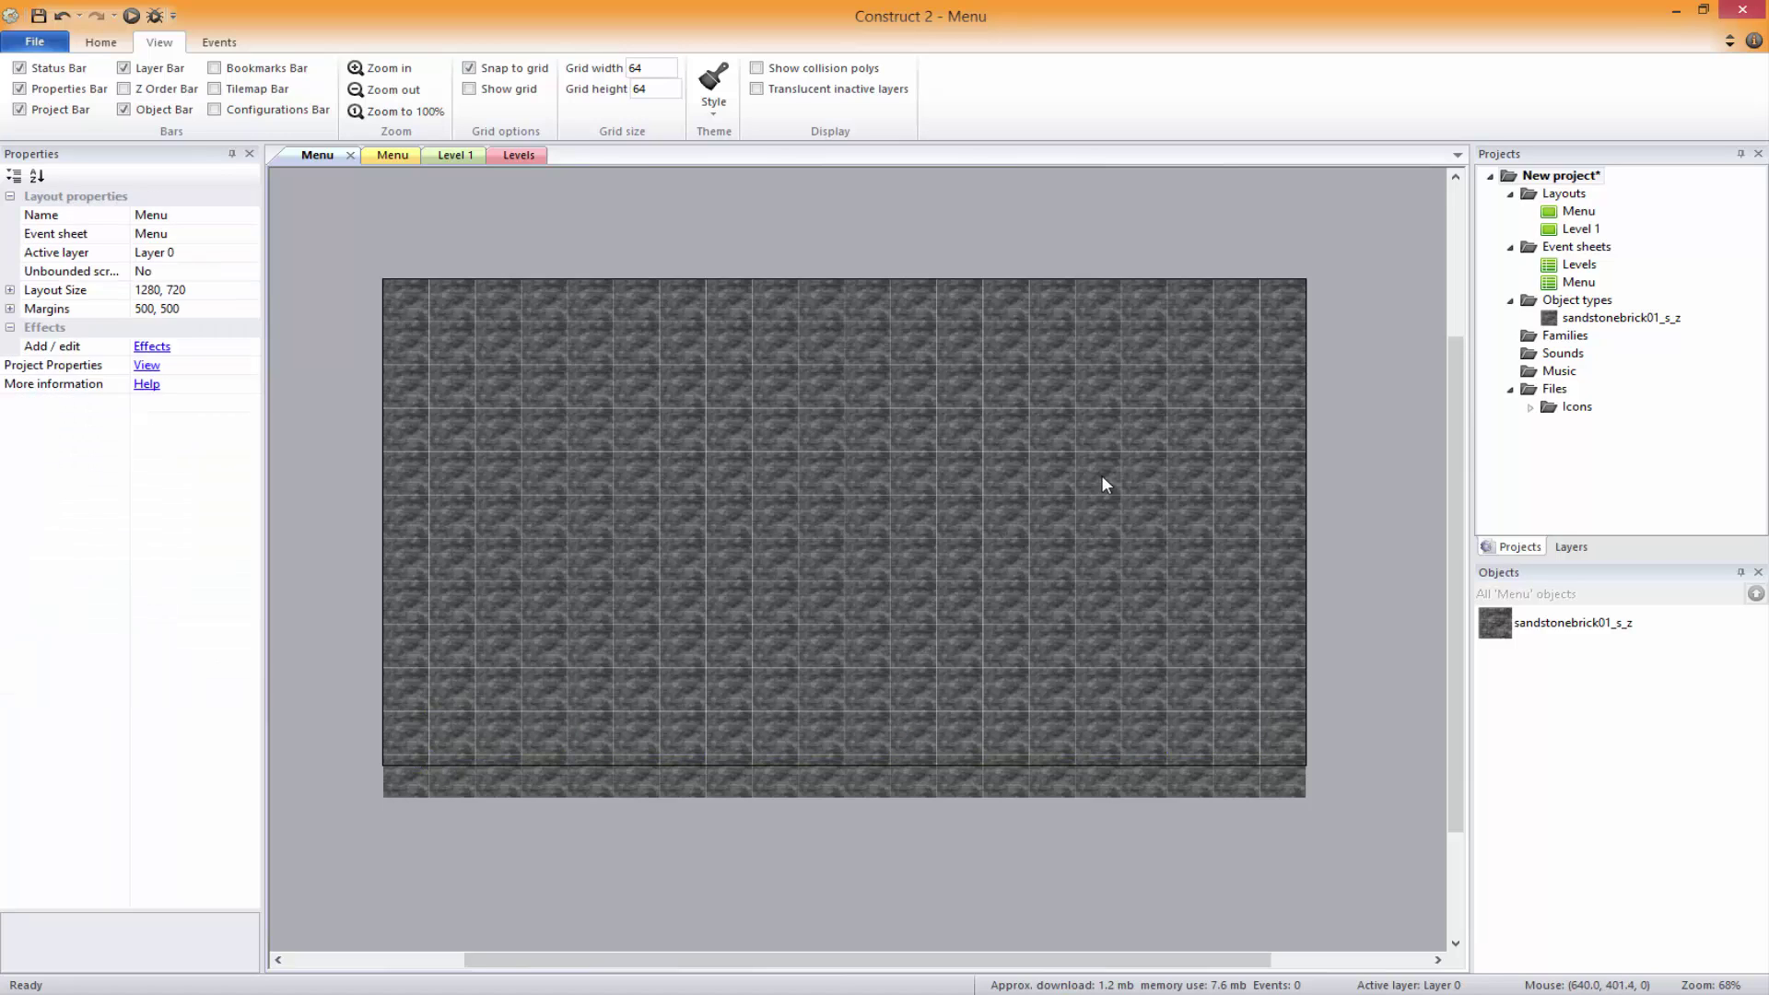
Rename the Menu layout's Layer 0 to BG
click(1571, 547)
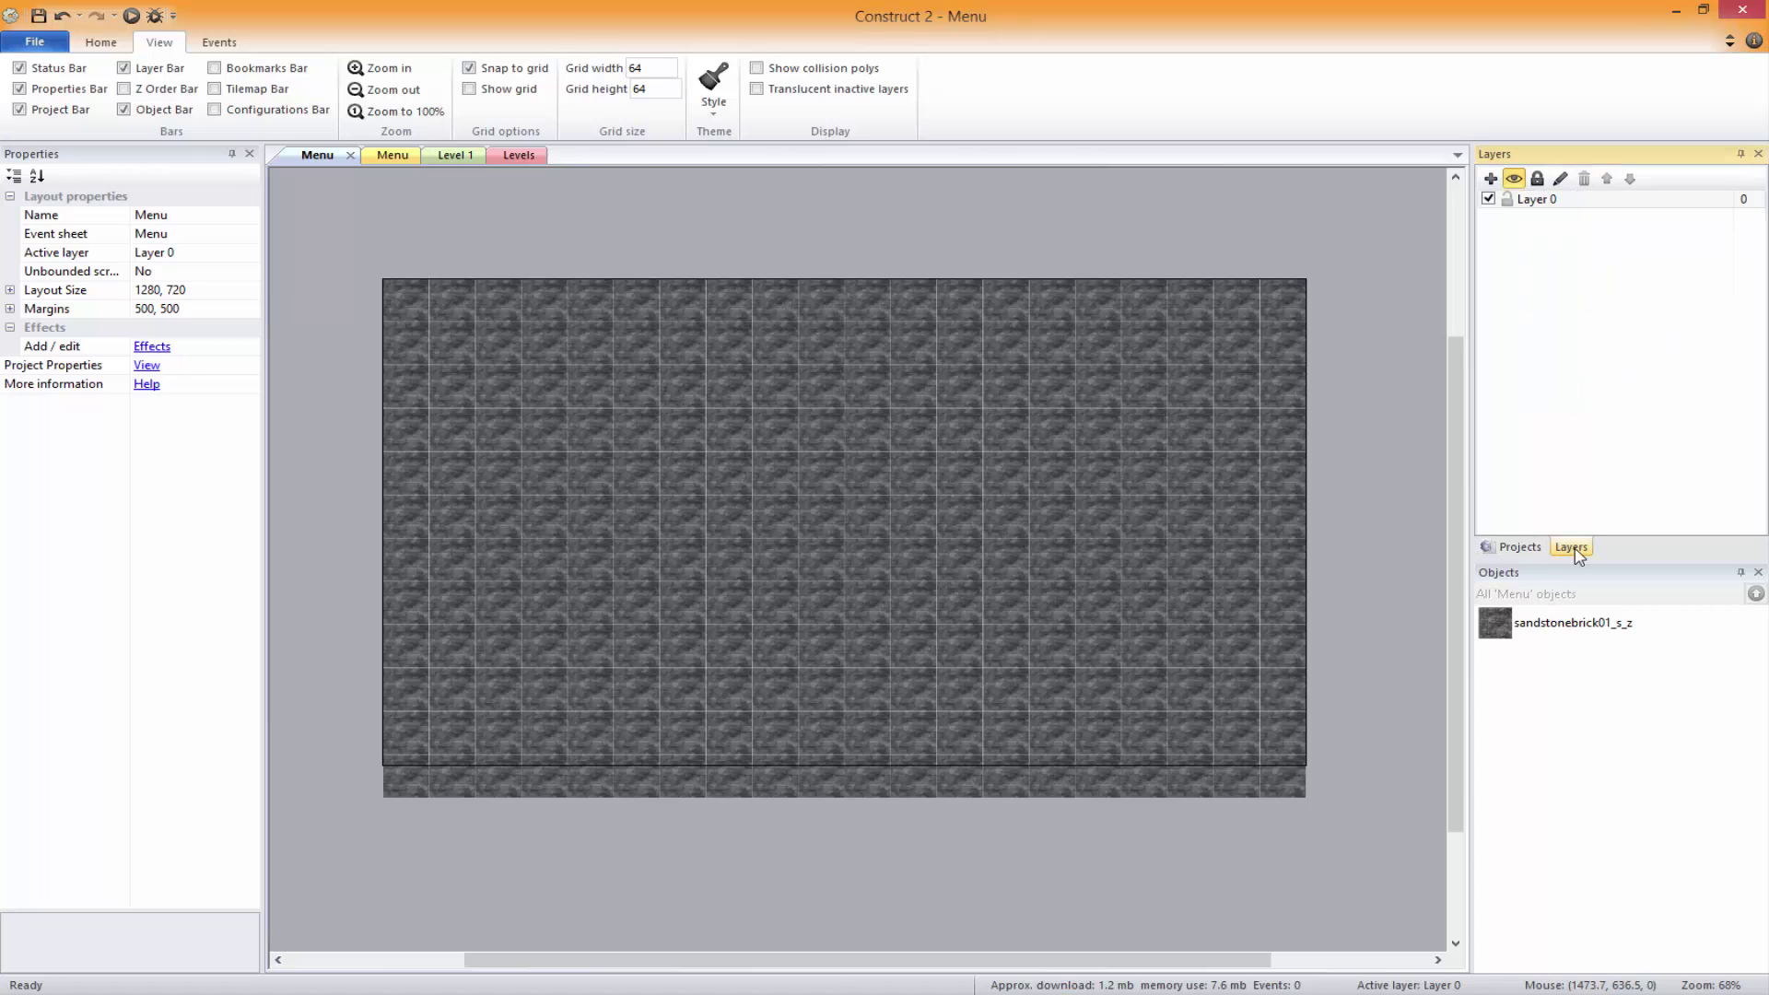
click(1543, 201)
click(1559, 180)
text(BG)
key(Return)
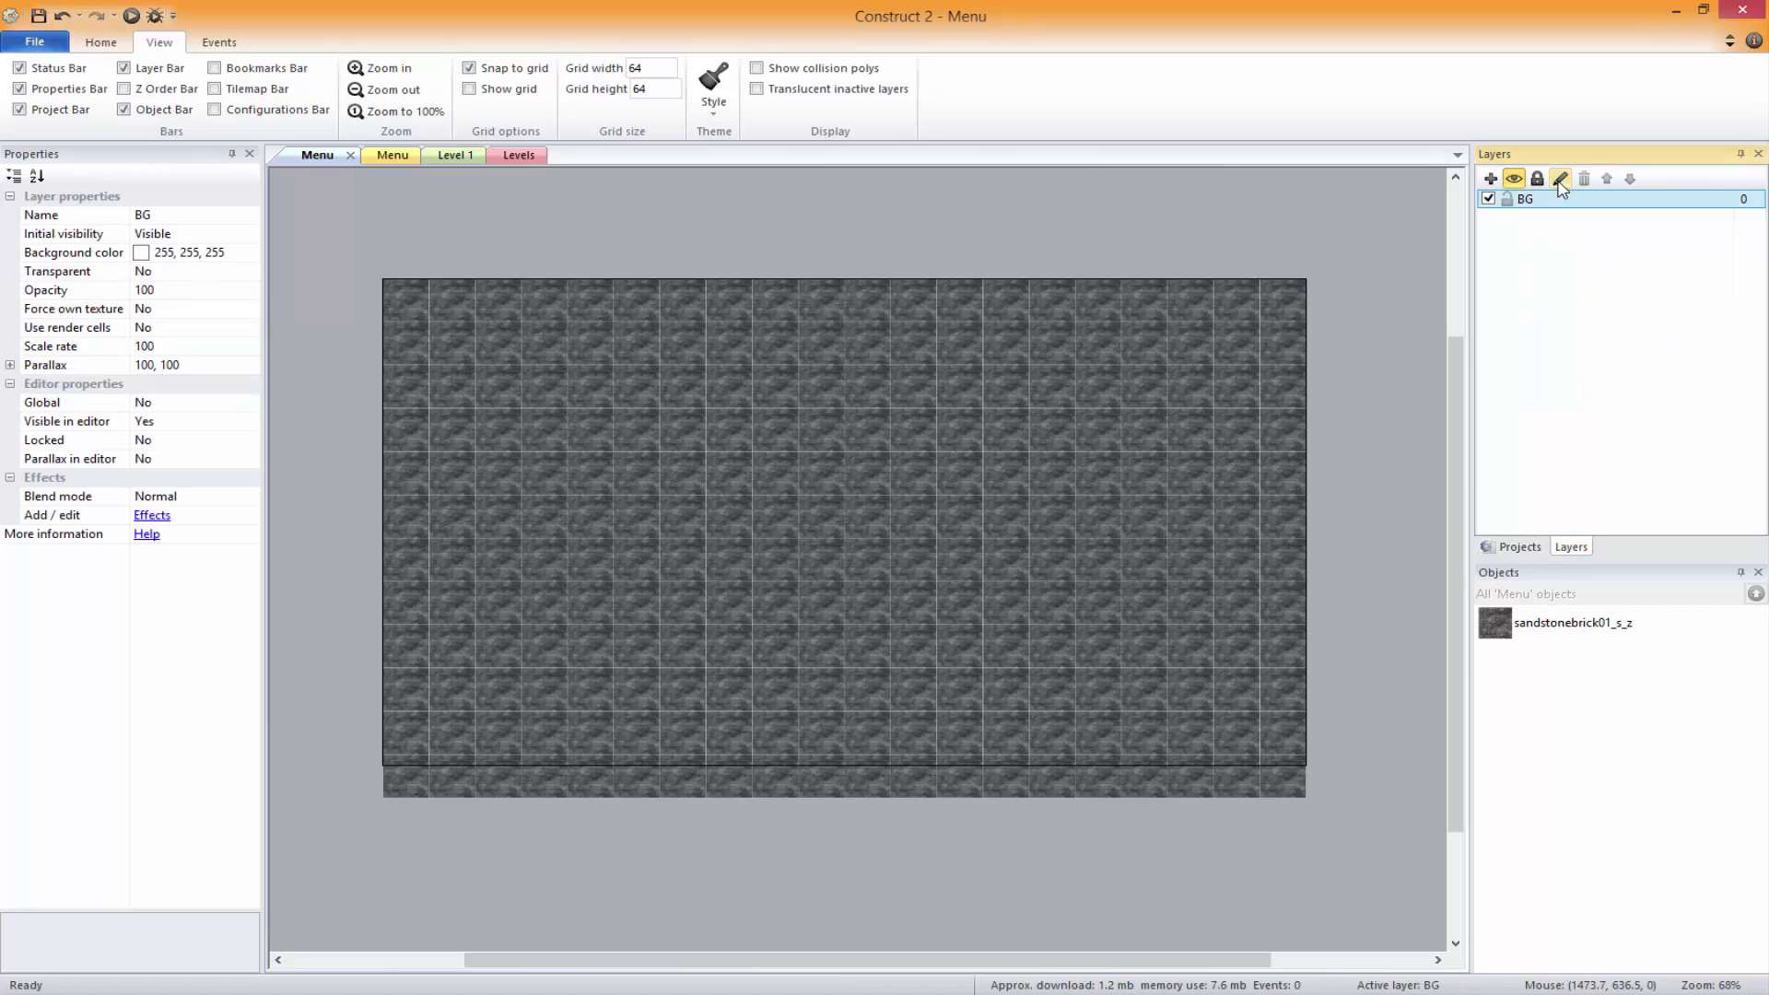
click(1253, 180)
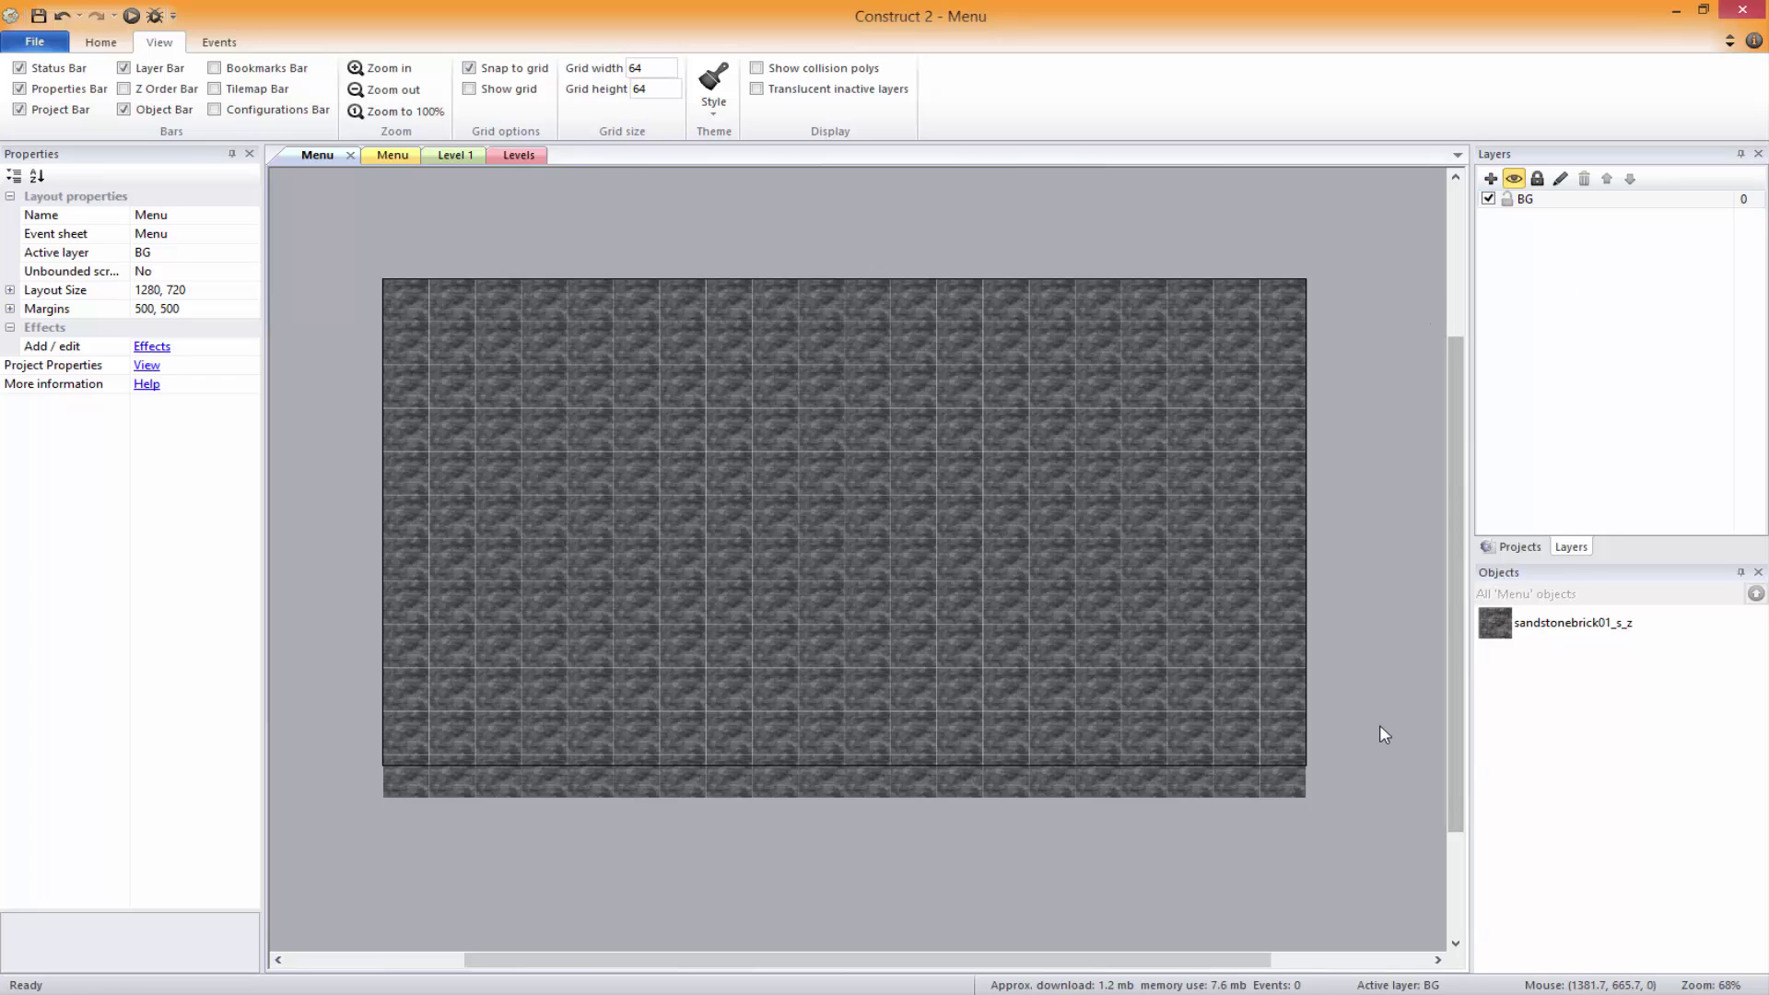
Save the project as Plat Tut Ser in a new folder named Platformer Tutorial Series inside the _Games folder
key(ctrl+s)
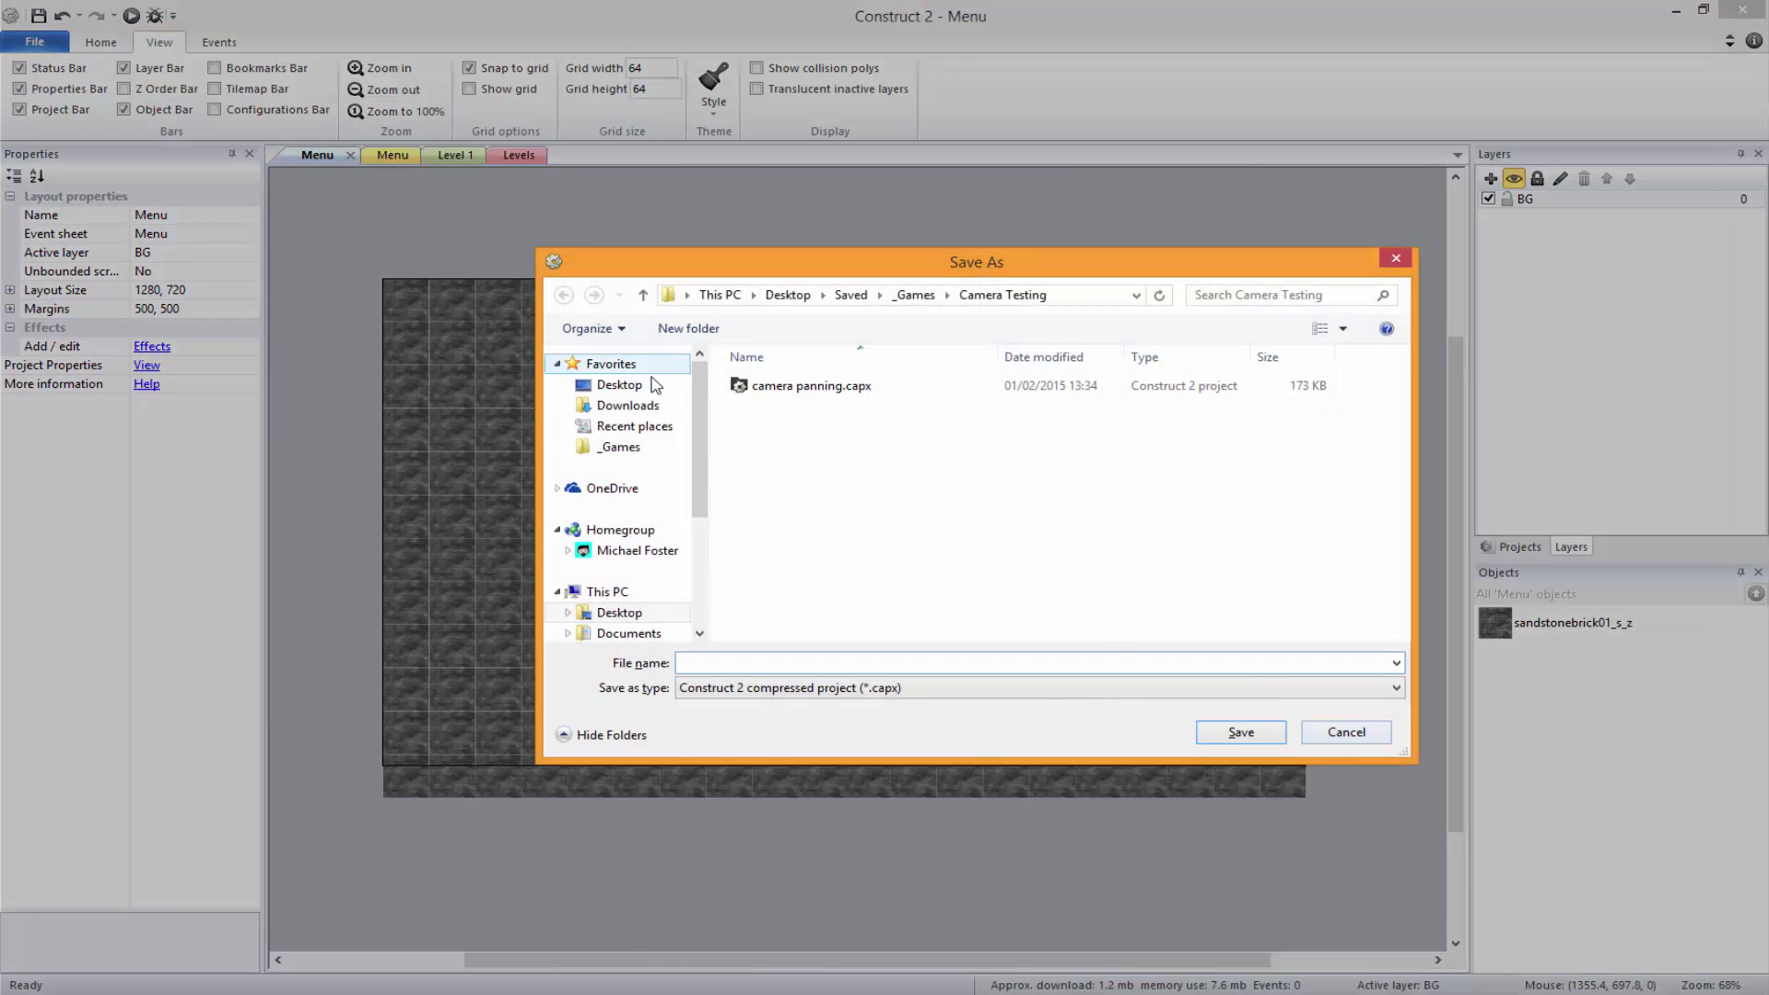
click(620, 447)
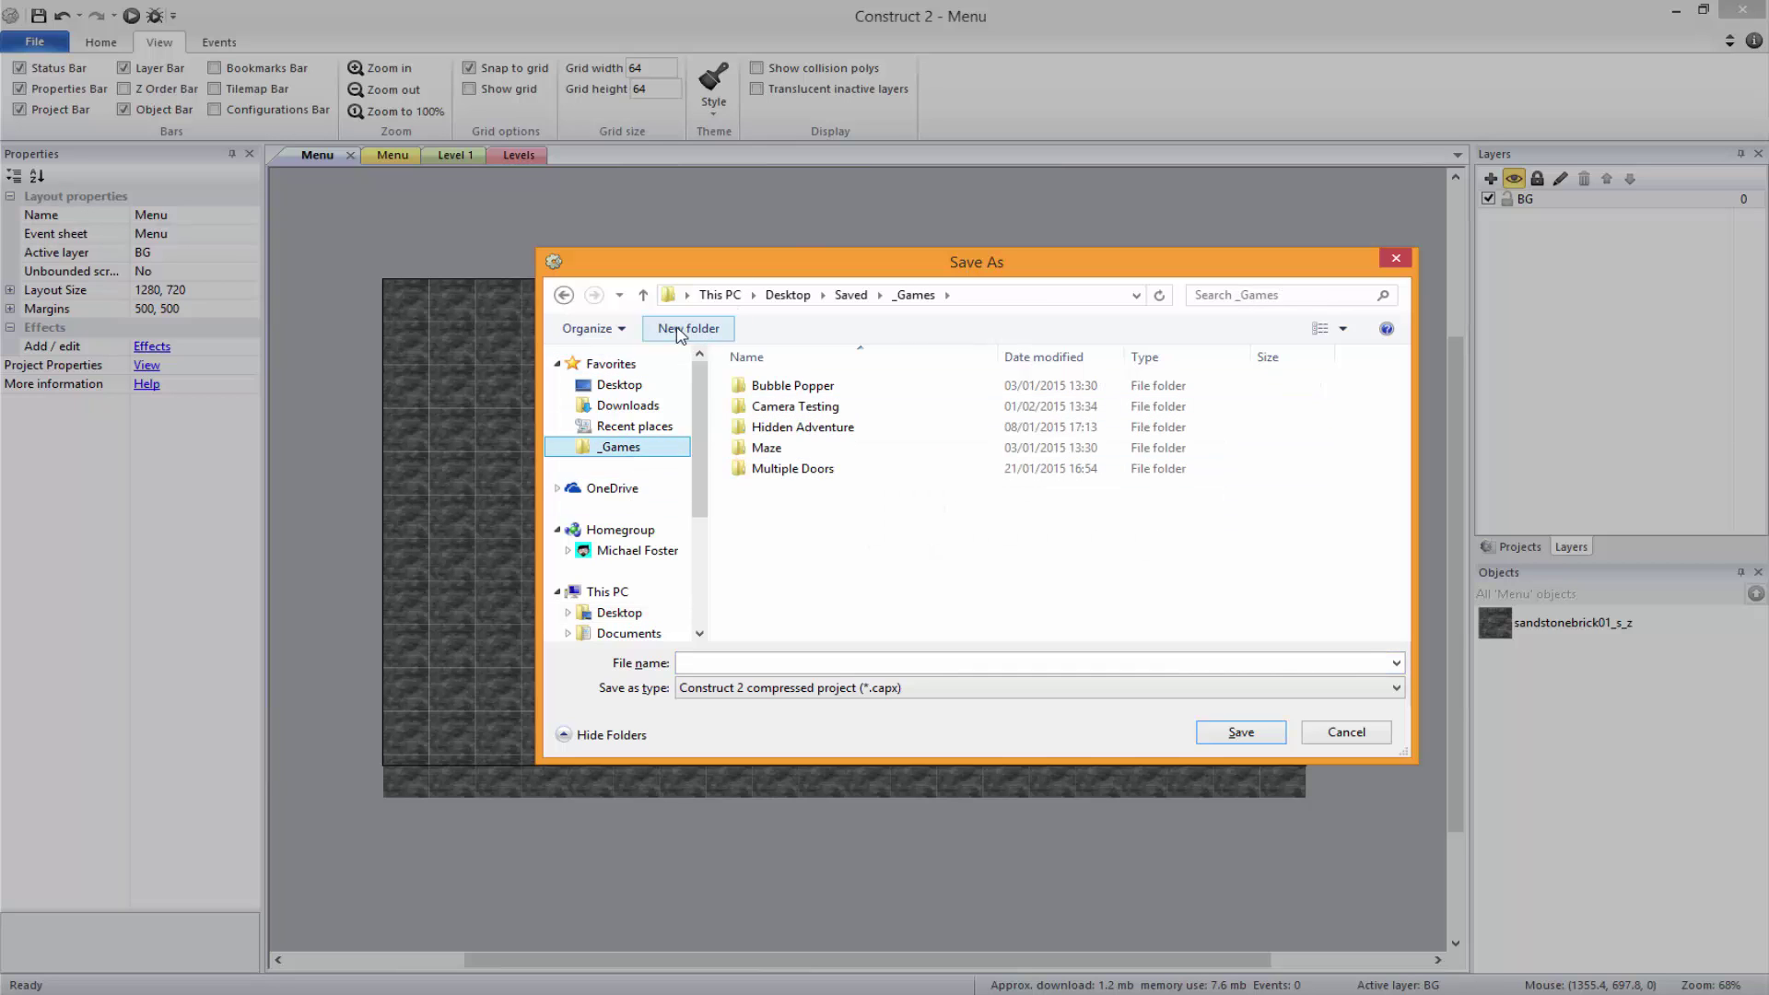
click(688, 328)
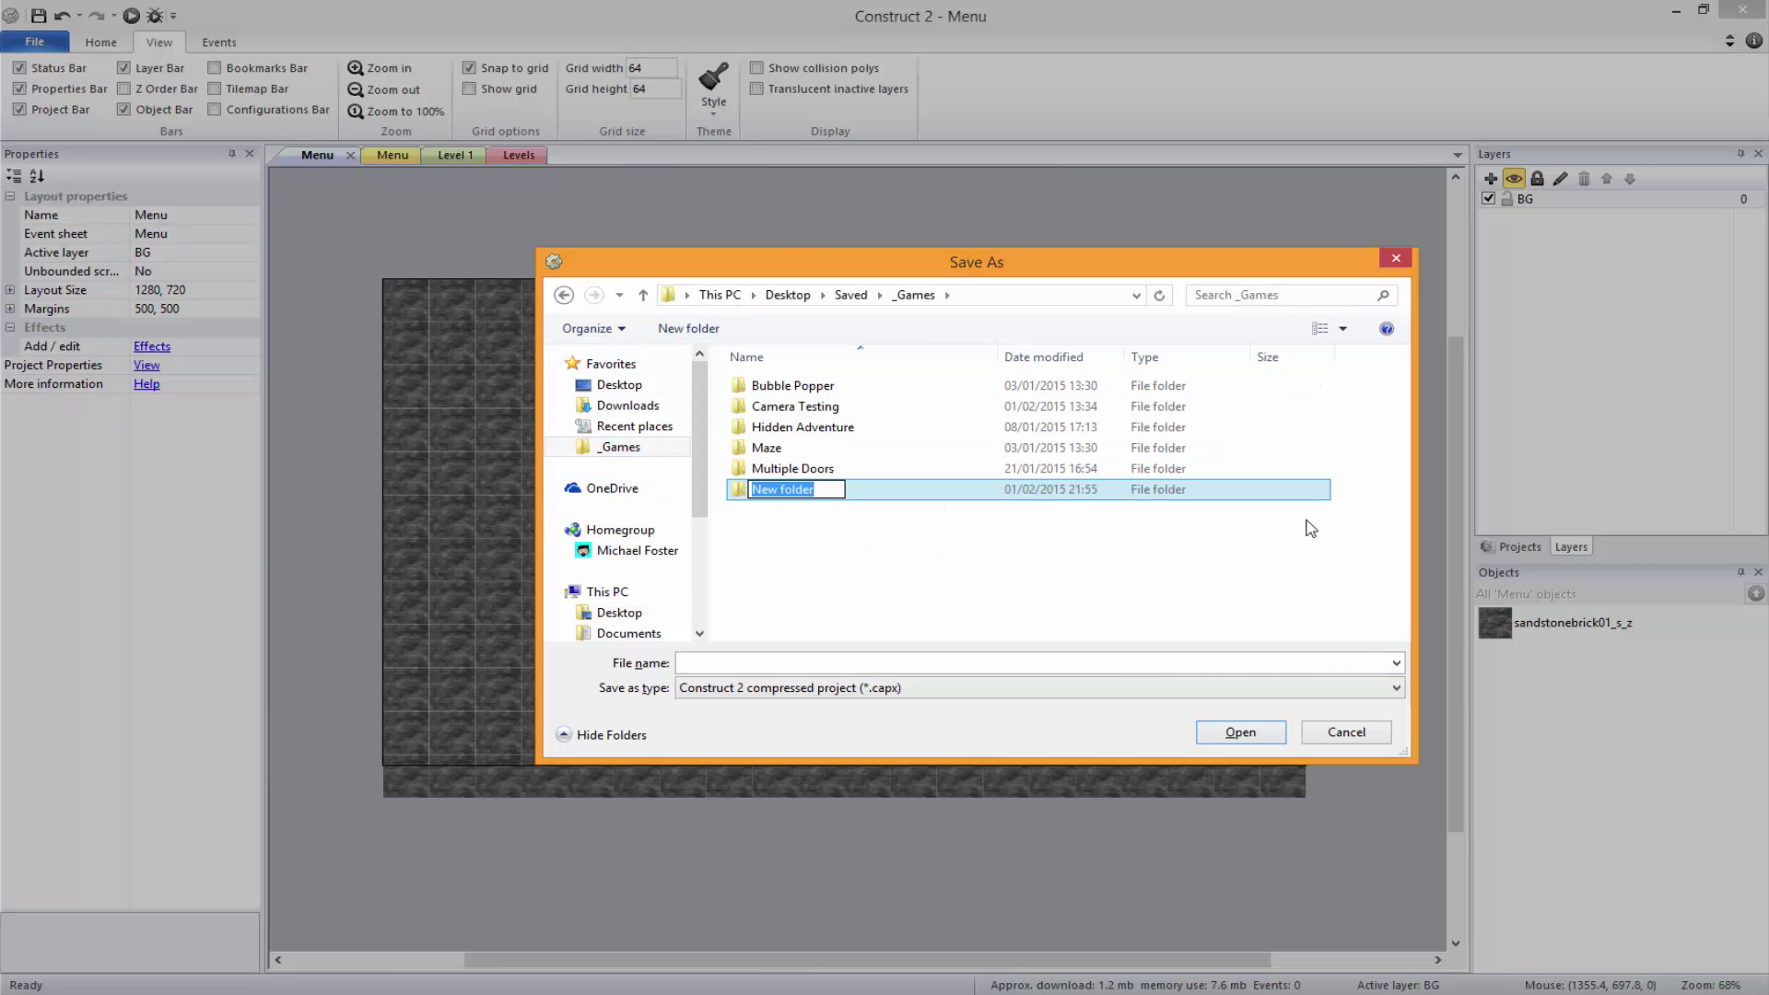
text(P)
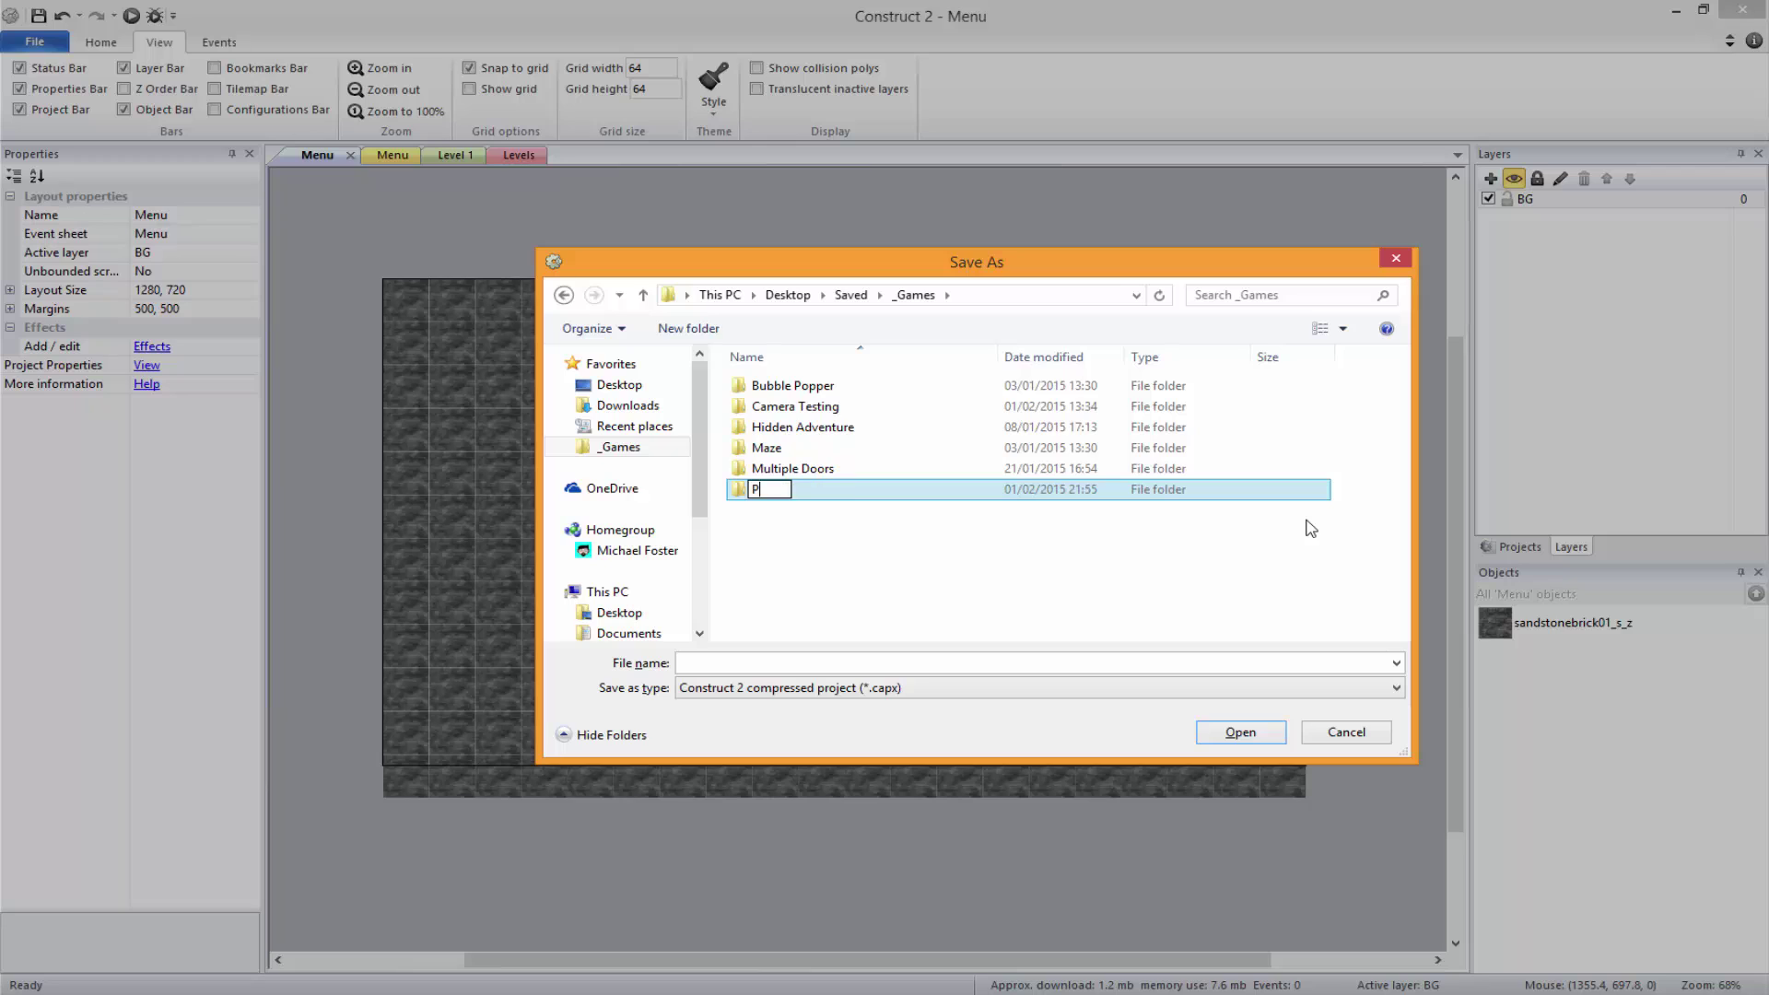
text(latformer Tu)
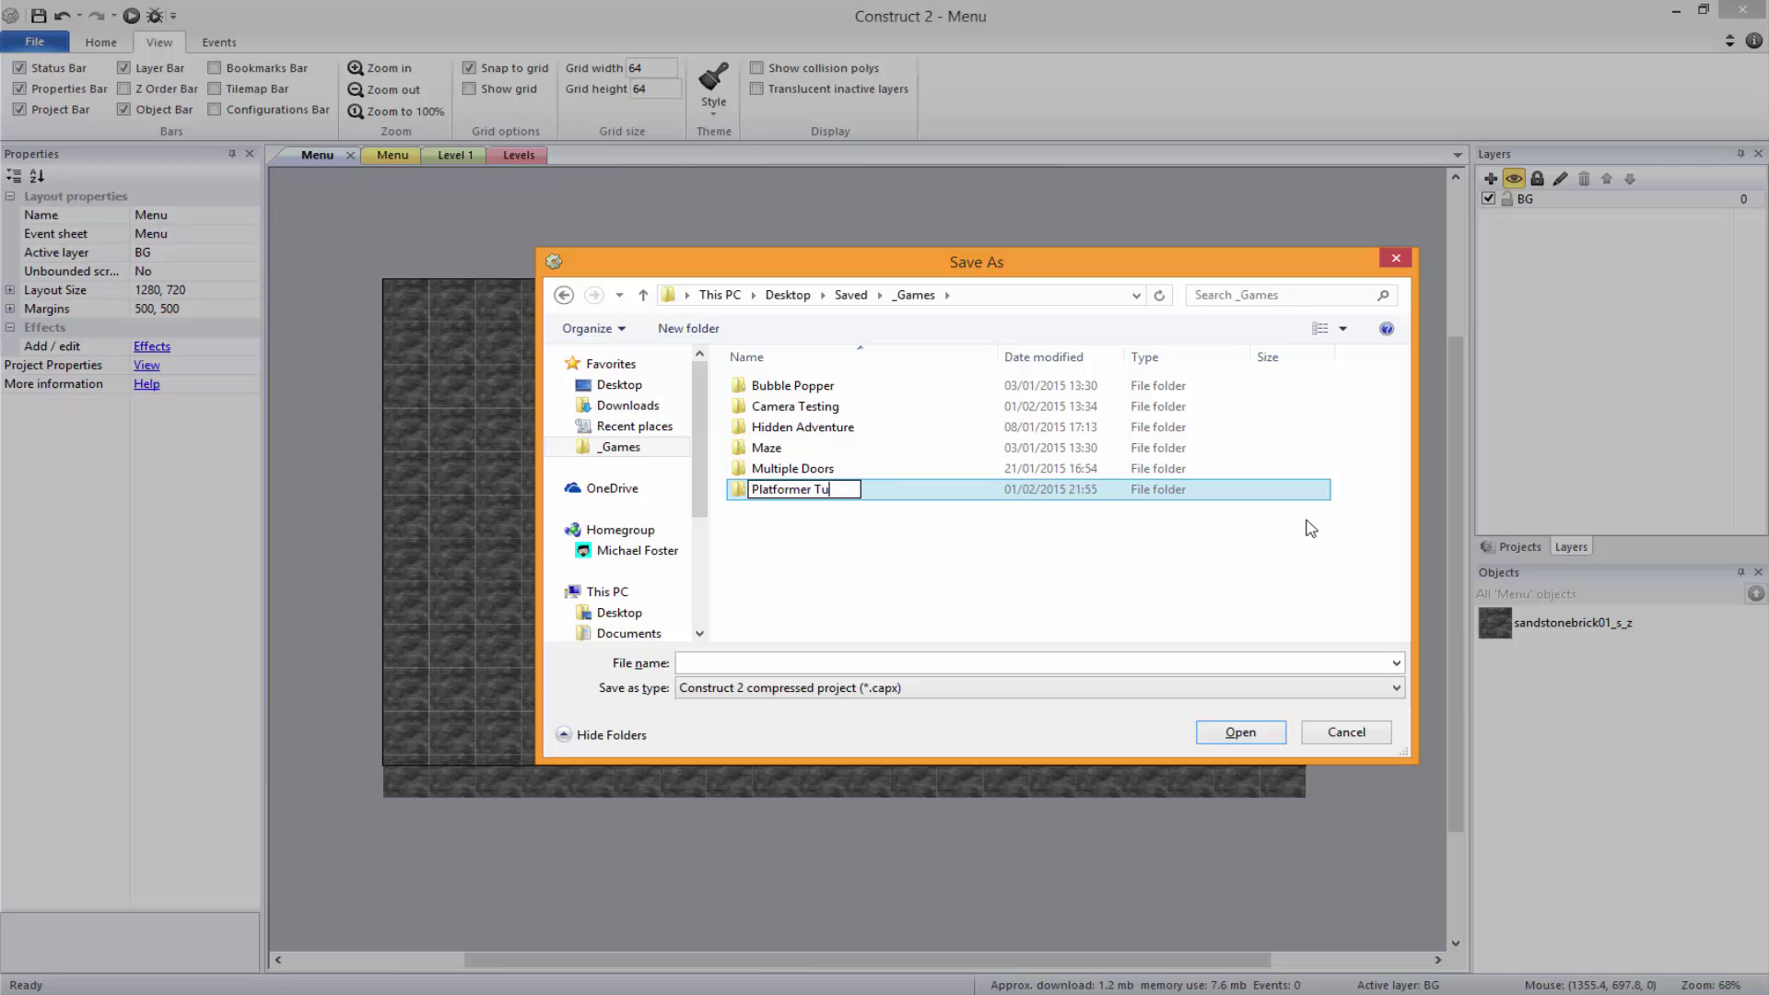
text(torial Series)
key(Return)
key(Return)
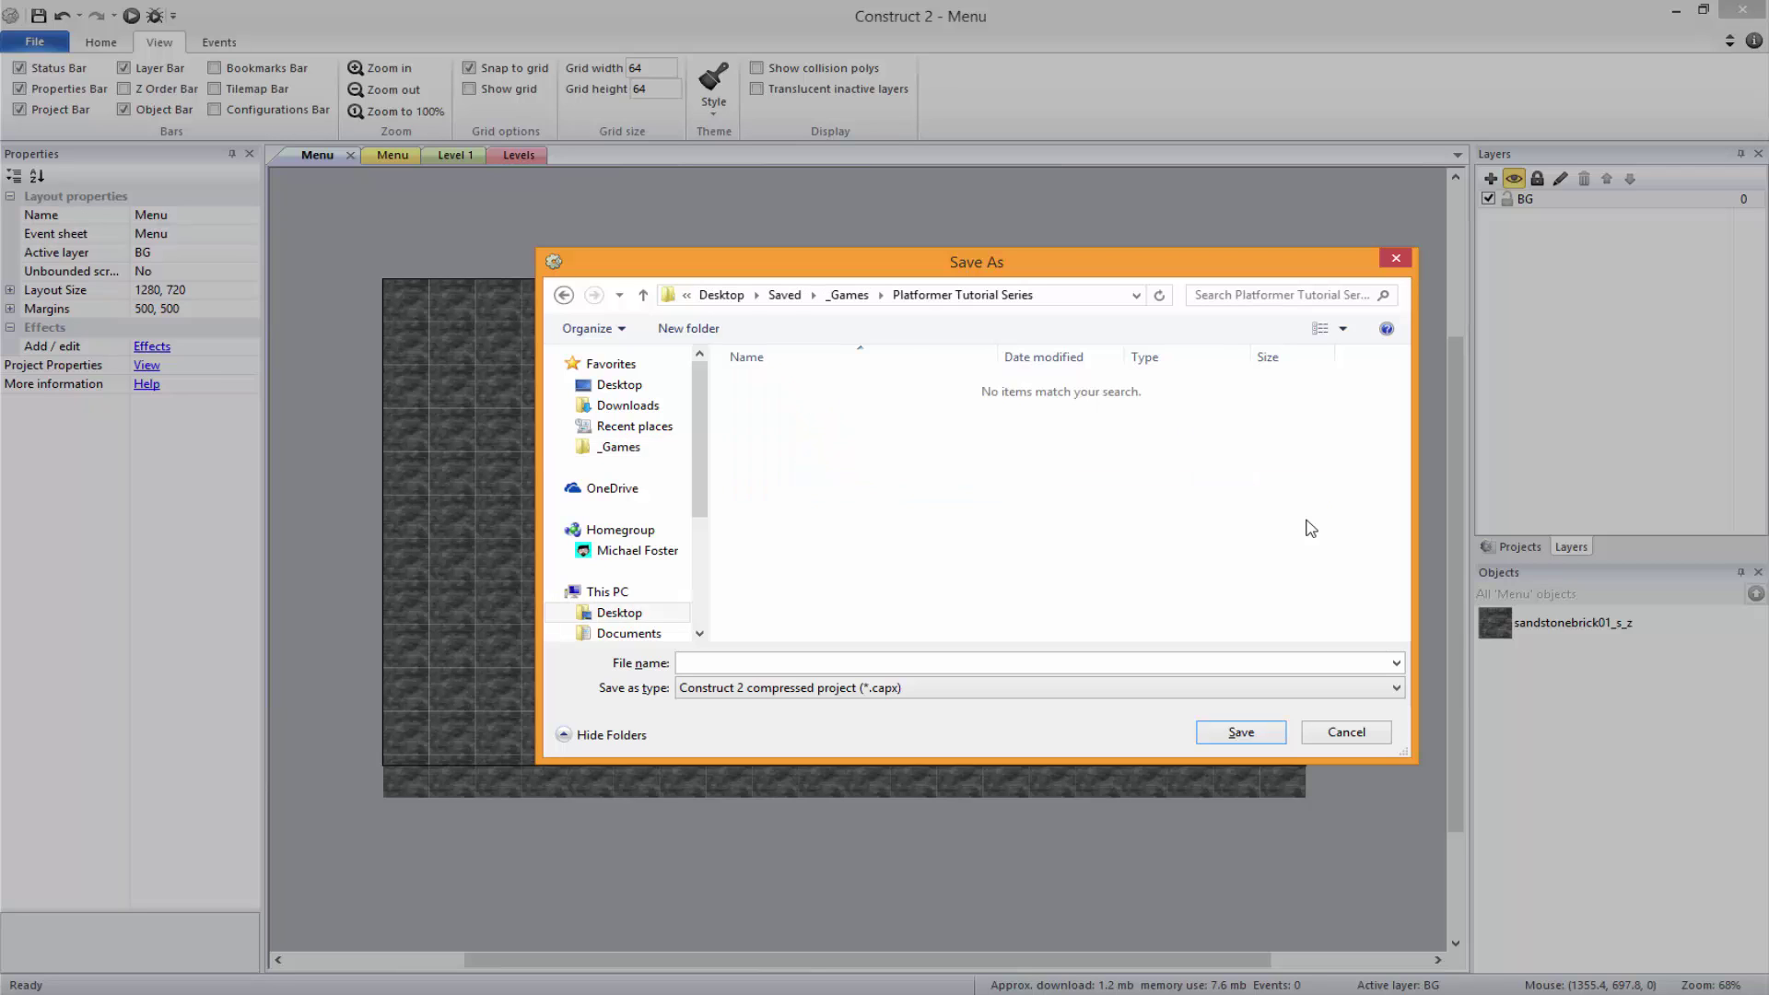
click(1068, 663)
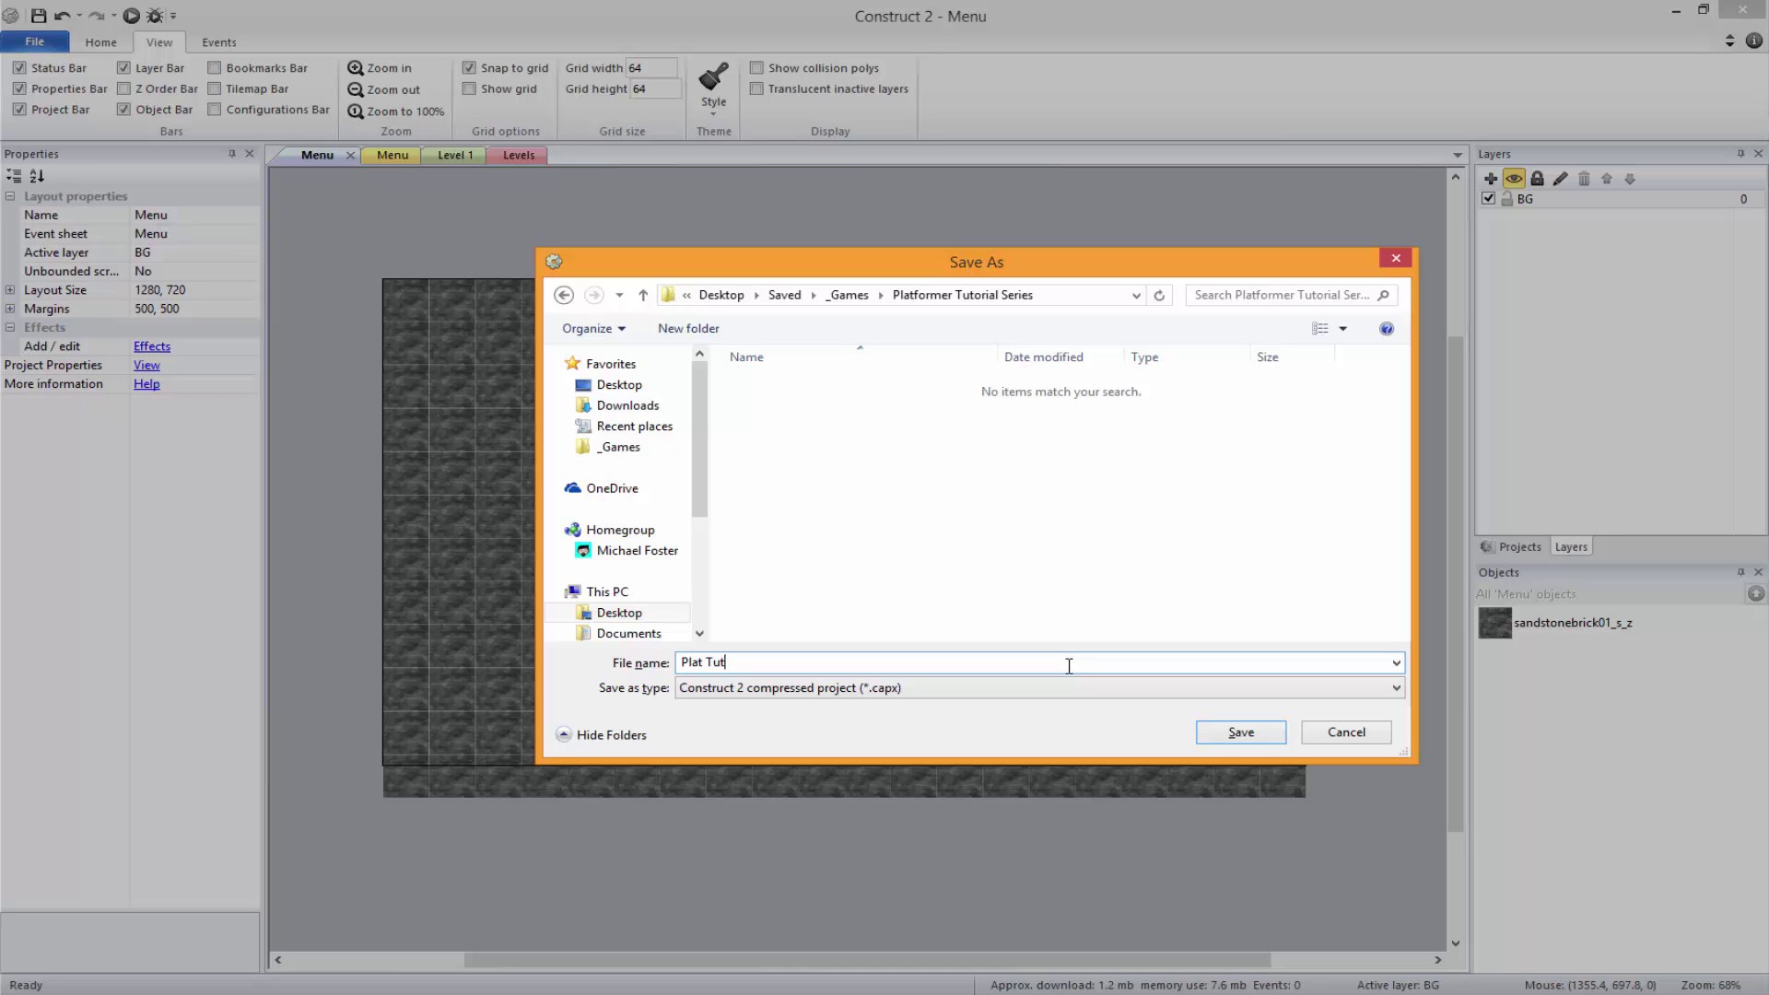
key(Return)
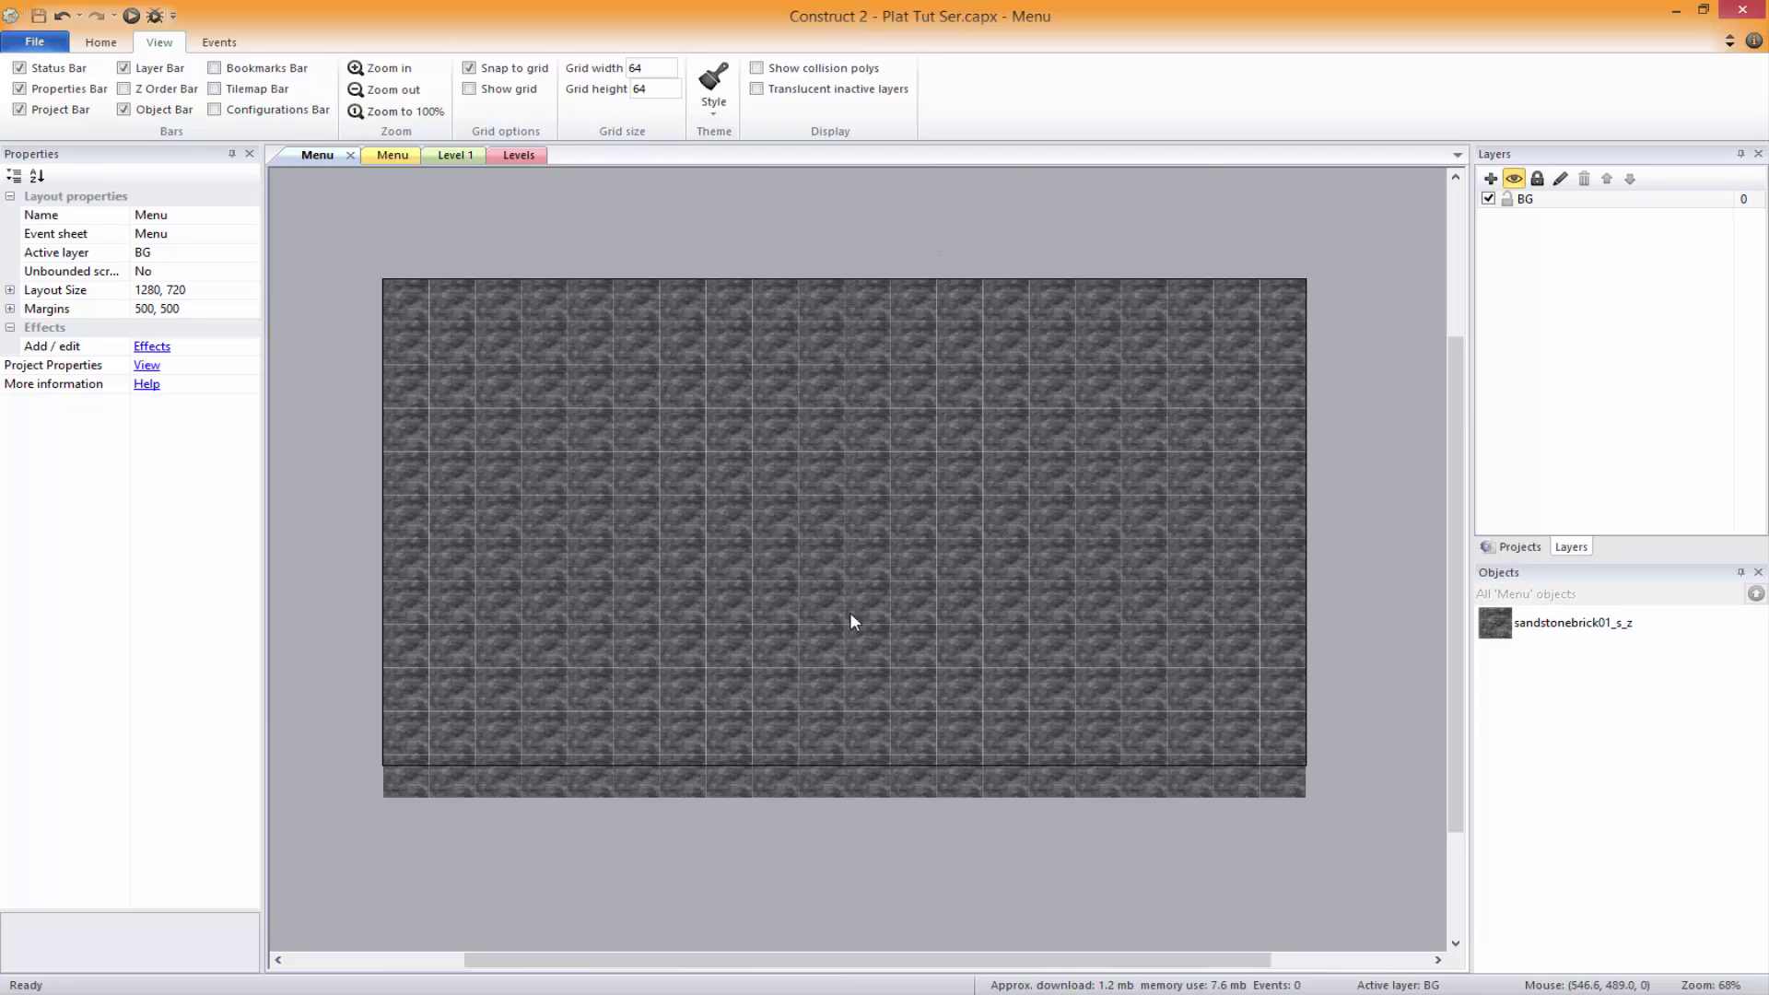
Lock the BG layer, add a new layer named MAIN/UI above it, and reselect BG
scroll(553, 535, up, 1)
shift+scroll(589, 350, left, 1)
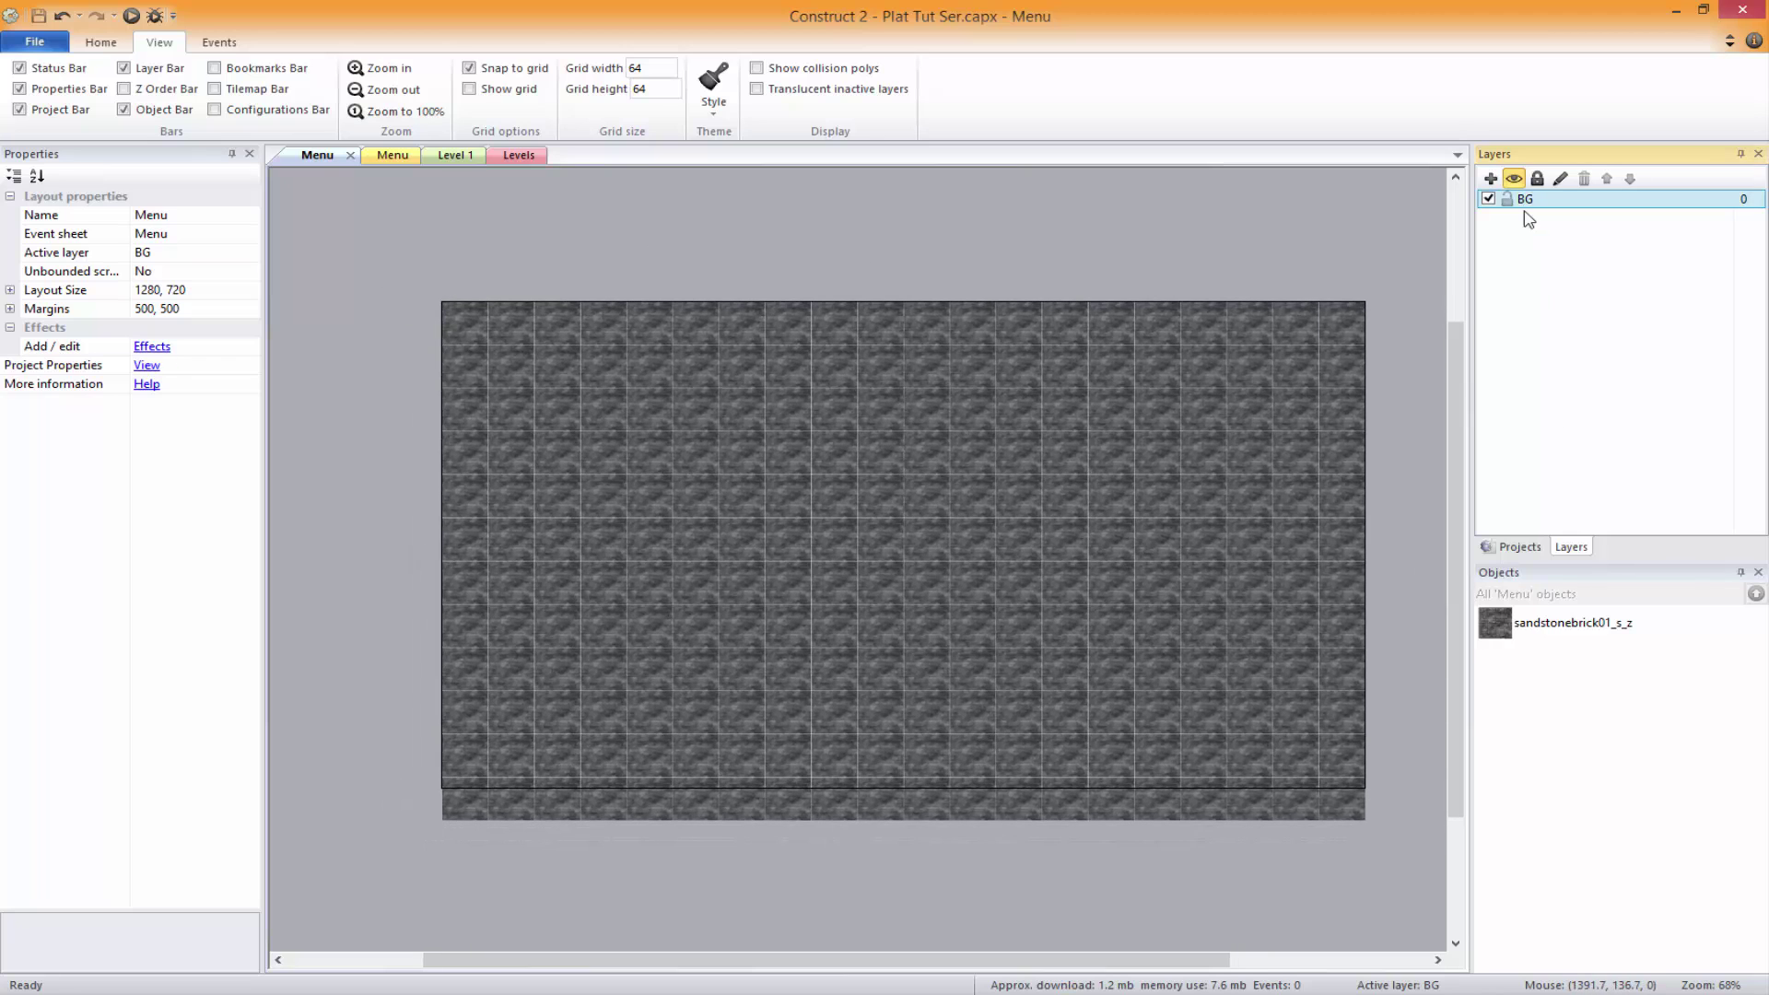
click(1536, 179)
click(1490, 179)
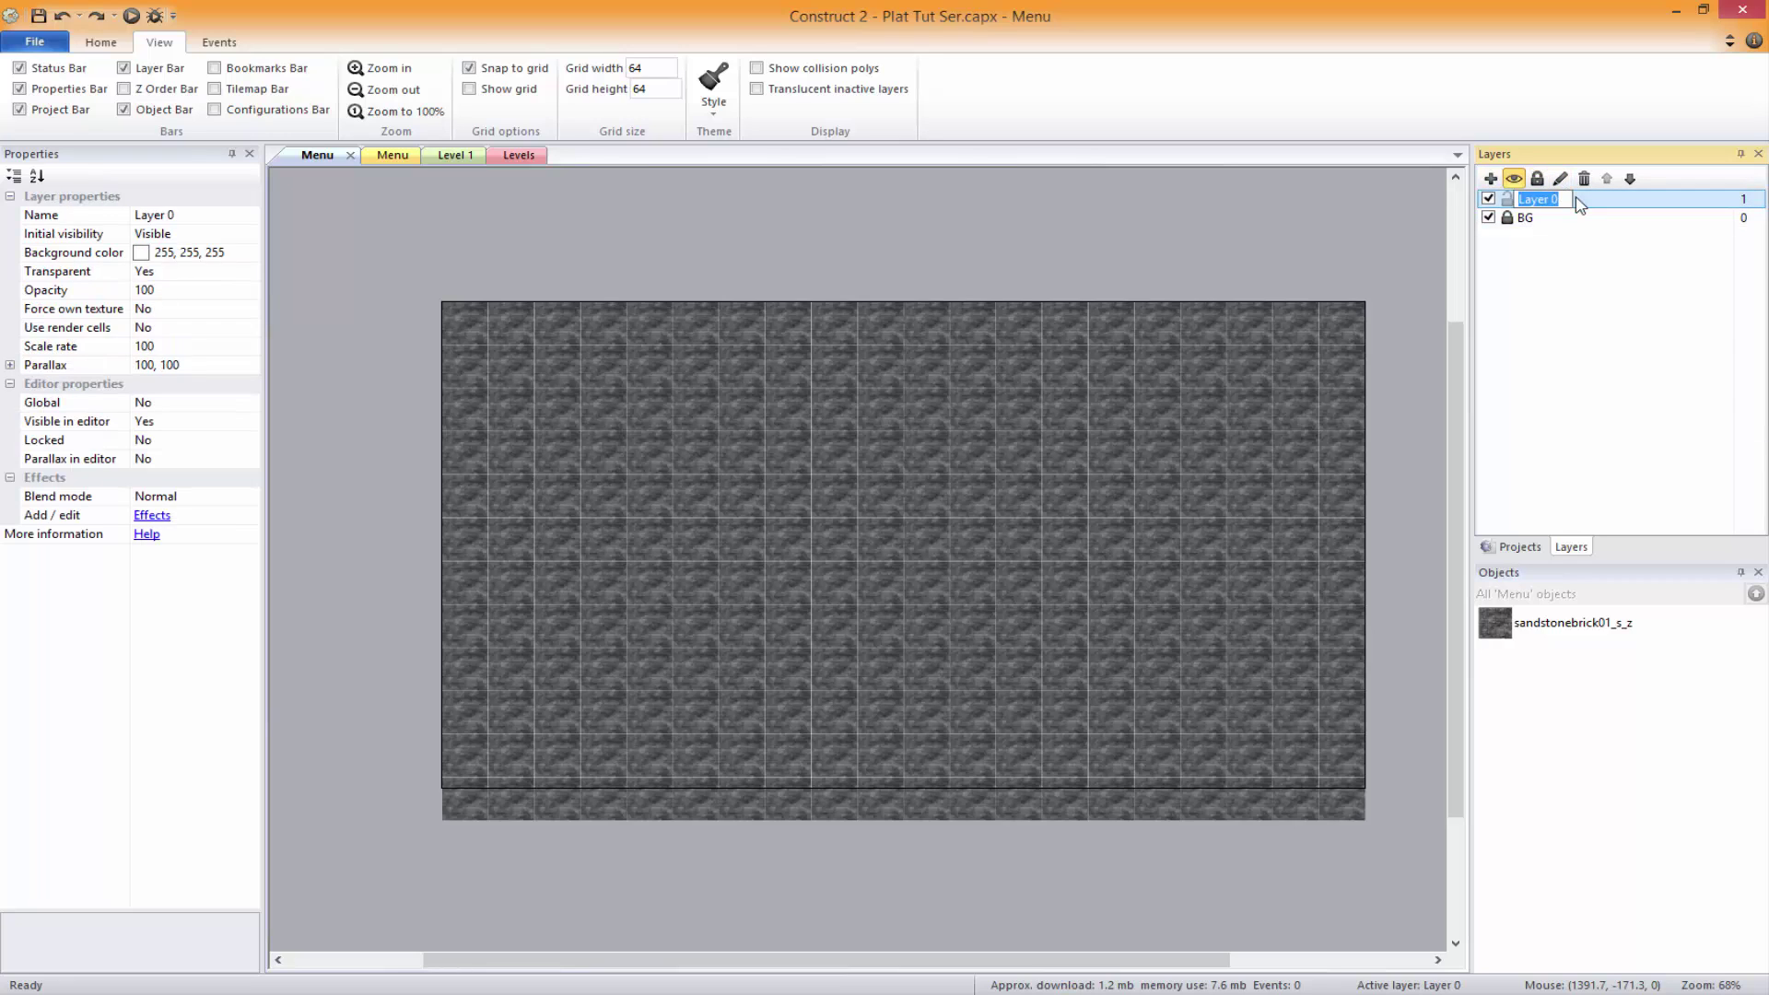
text(MAIN/UI)
key(Return)
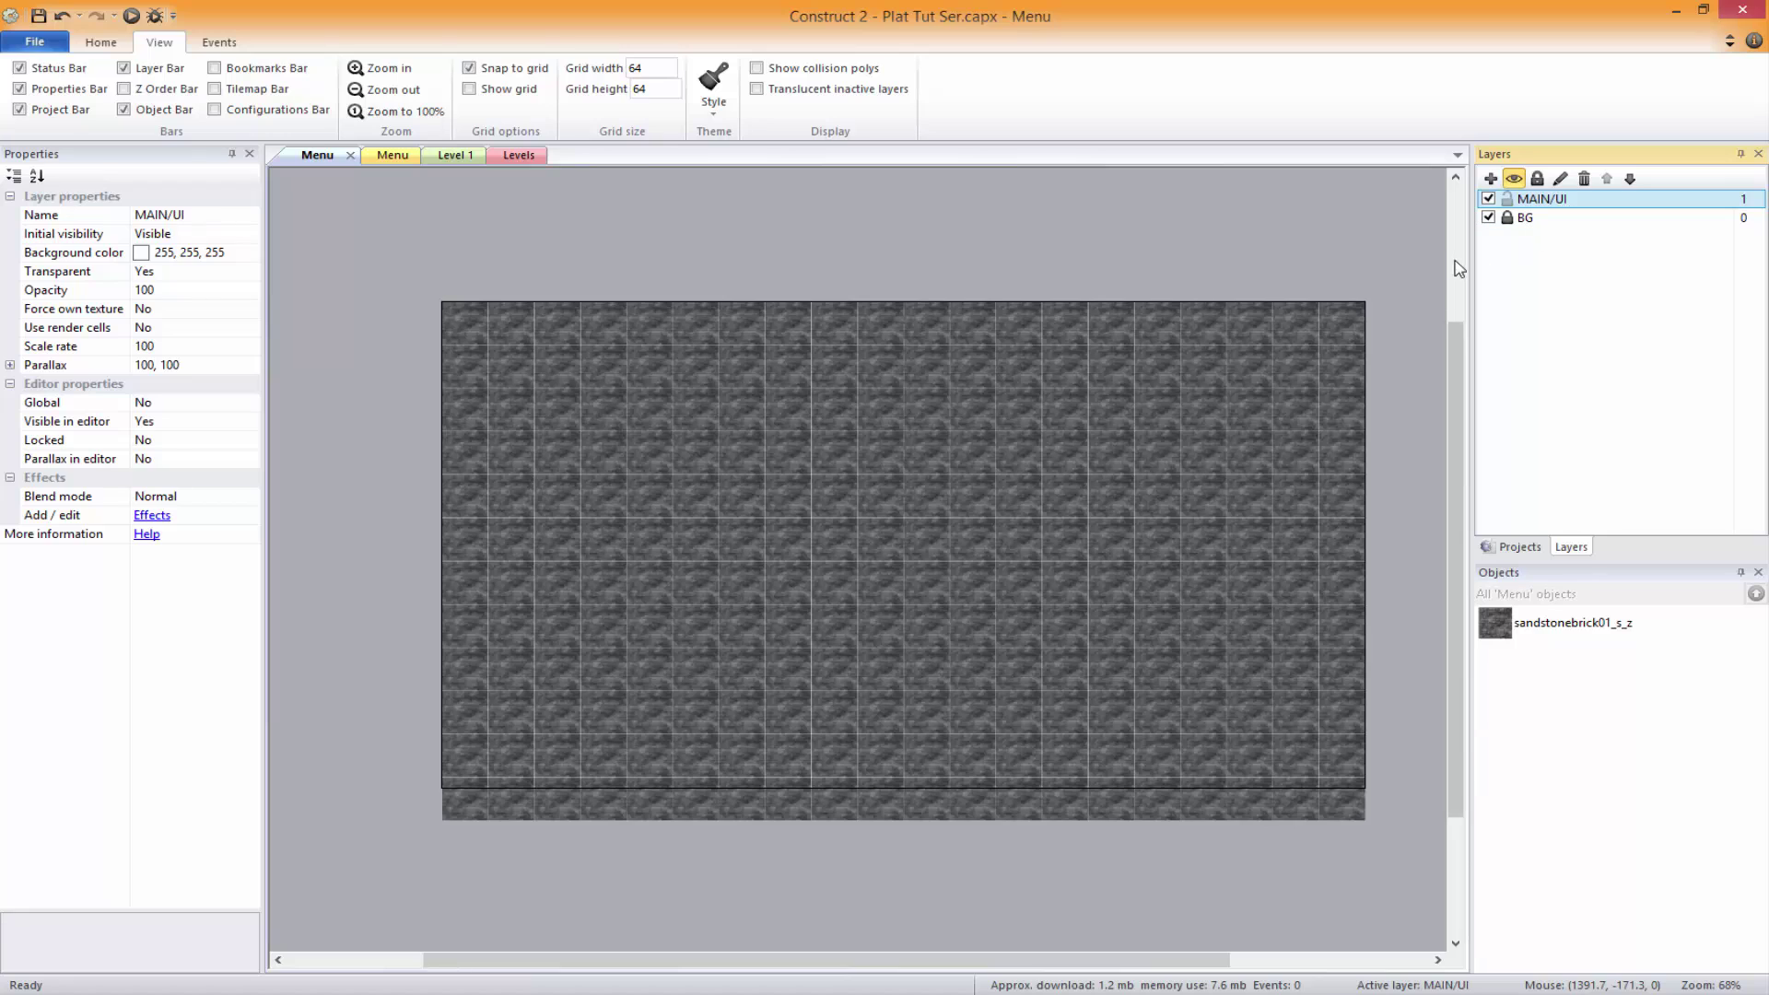
click(1553, 228)
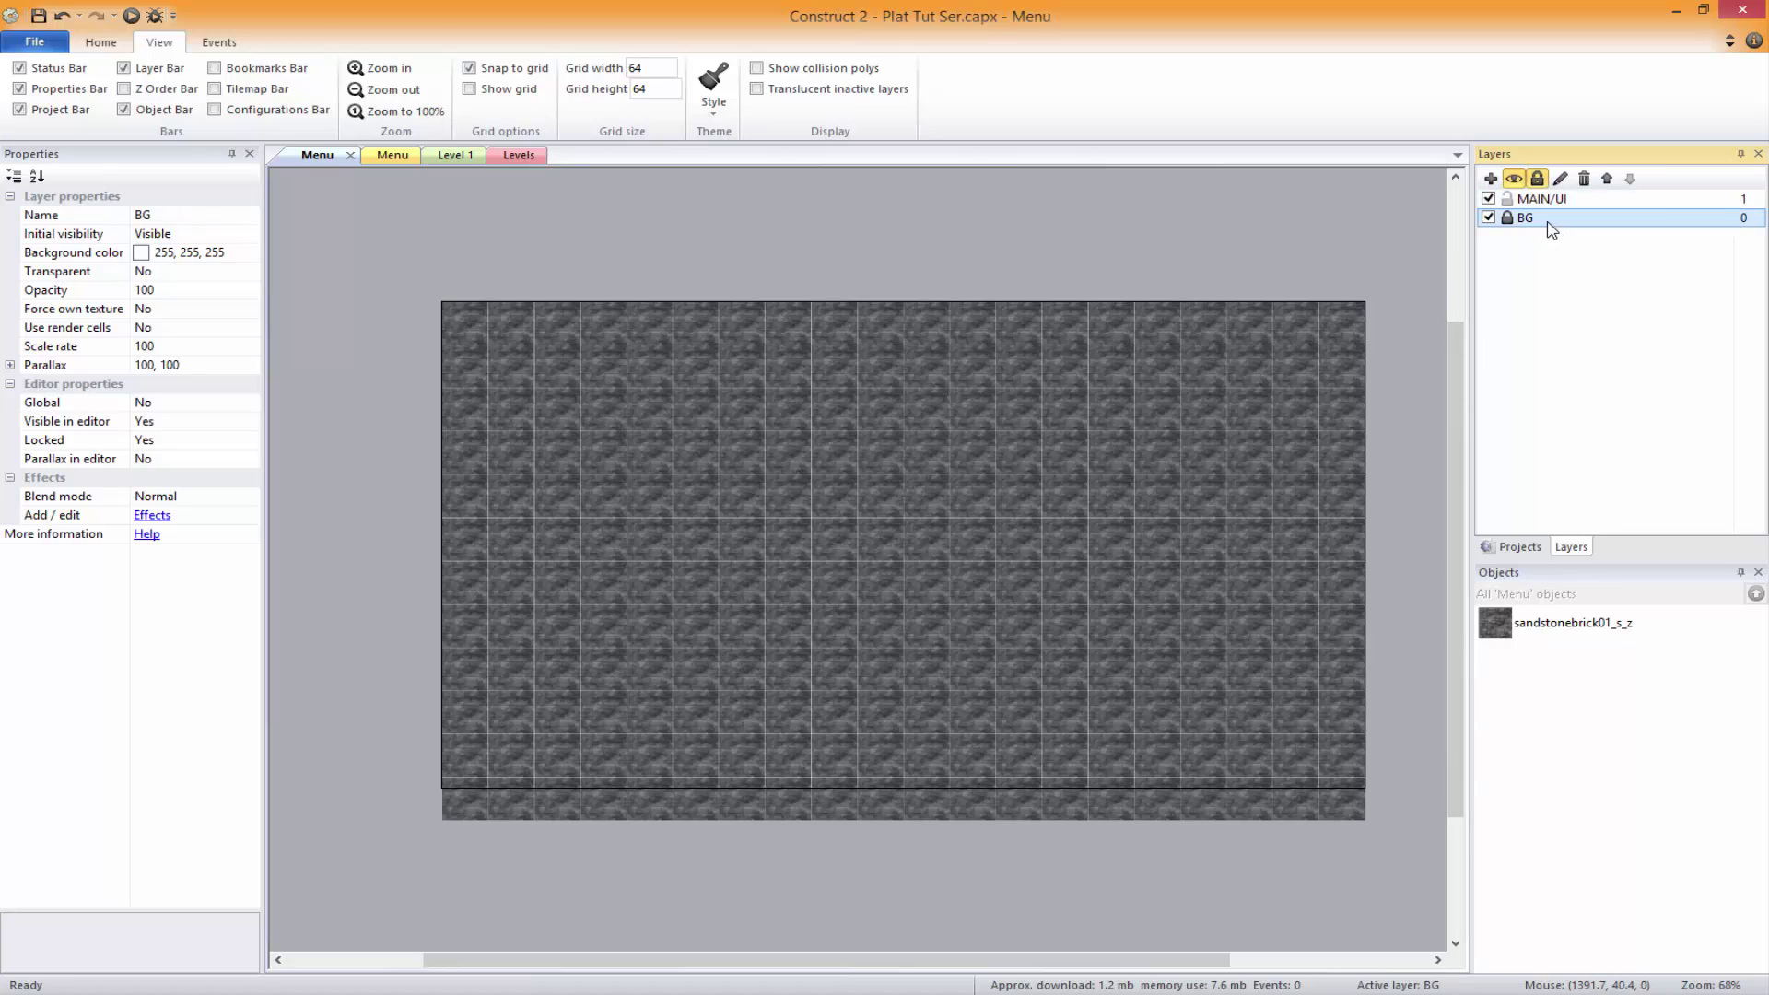